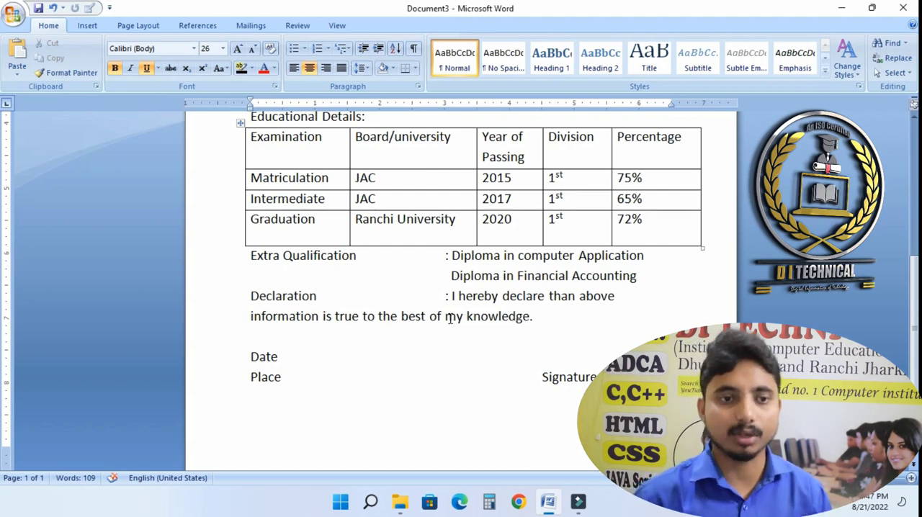
- Insert a page break after the Signature line to start a new page
{"action": "left_click", "coordinate": [338, 381]}
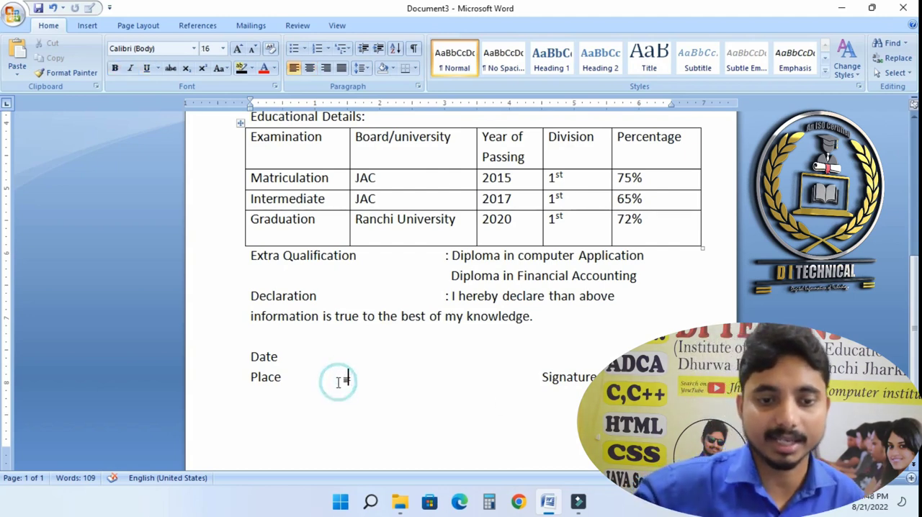
{"action": "scroll", "coordinate": [339, 381], "scroll_direction": "down", "scroll_amount": 1}
{"action": "key", "text": "End"}
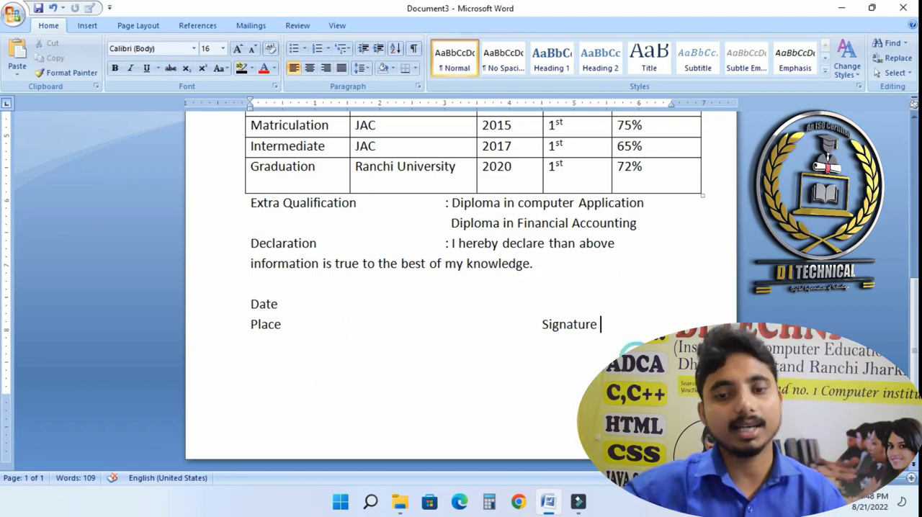
{"action": "key", "text": "Return"}
{"action": "key", "text": "Return"}
{"action": "key", "text": "ctrl+Return"}
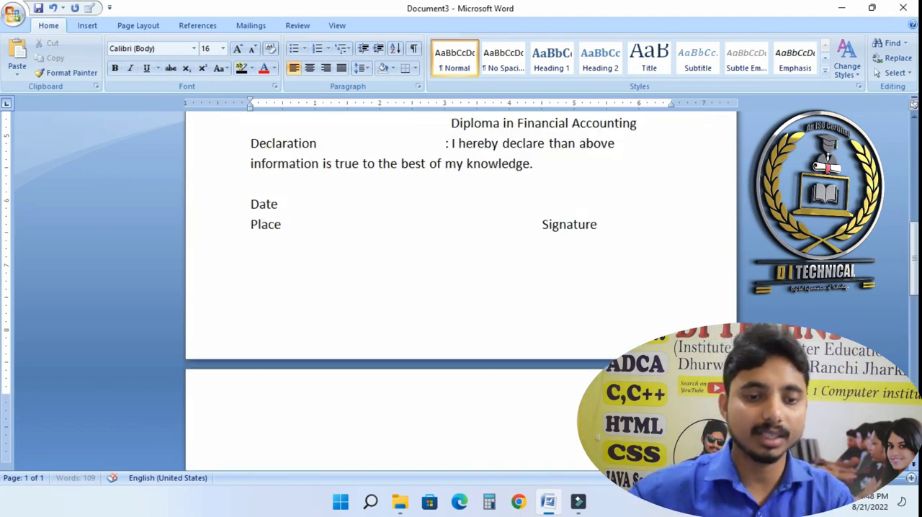
{"action": "scroll", "coordinate": [601, 338], "scroll_direction": "down", "scroll_amount": 4}
{"action": "scroll", "coordinate": [601, 339], "scroll_direction": "down", "scroll_amount": 1}
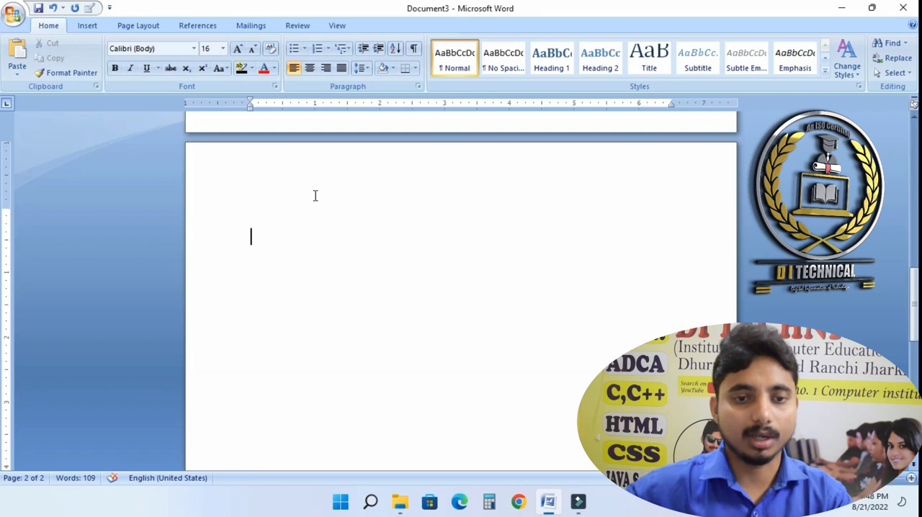
- Generate sample paragraphs on the new page with the =rand() formula
{"action": "left_click", "coordinate": [263, 188]}
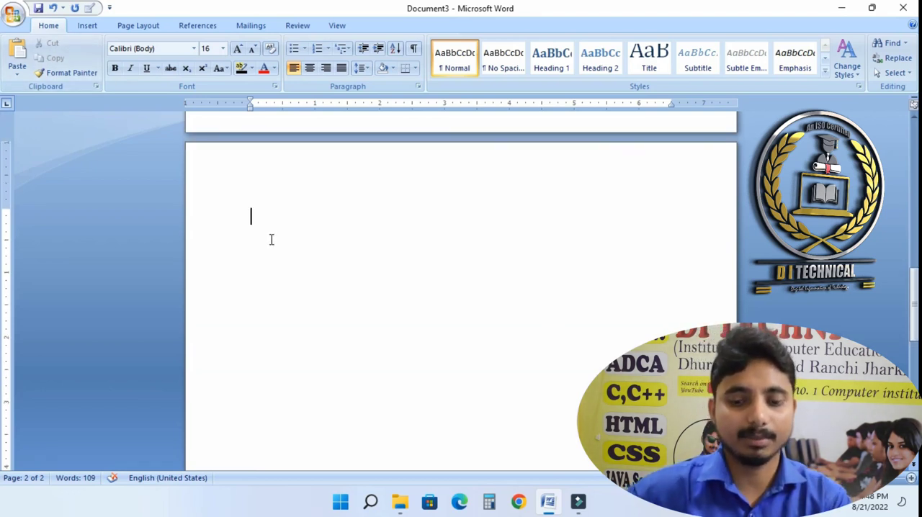
{"action": "type", "text": "=ram"}
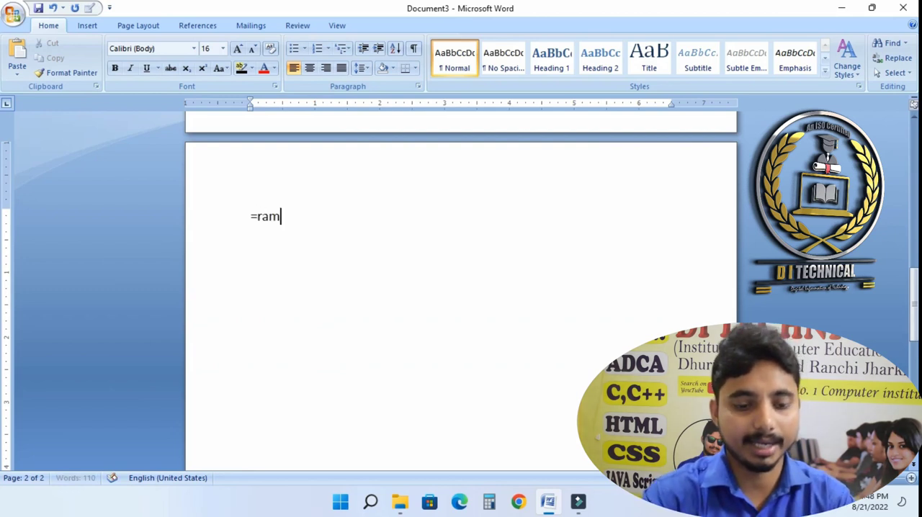
{"action": "key", "text": "BackSpace"}
{"action": "type", "text": "n"}
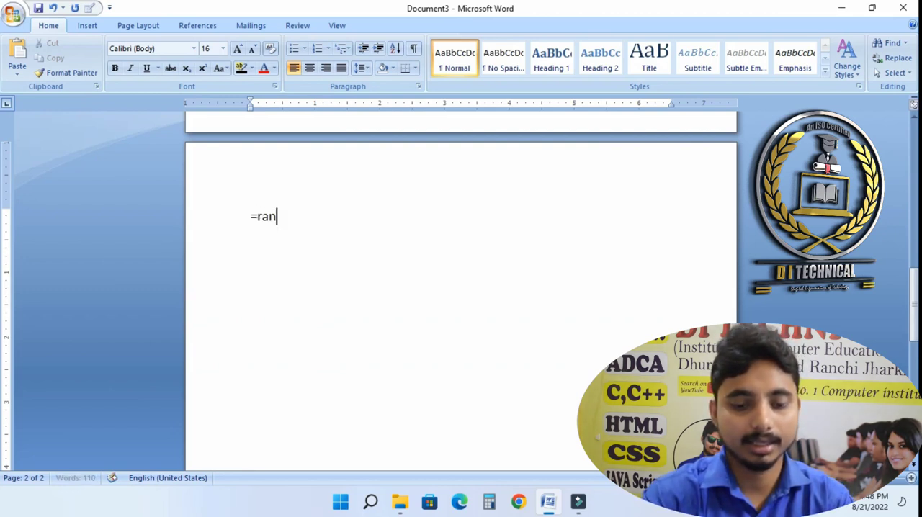
{"action": "type", "text": "d()"}
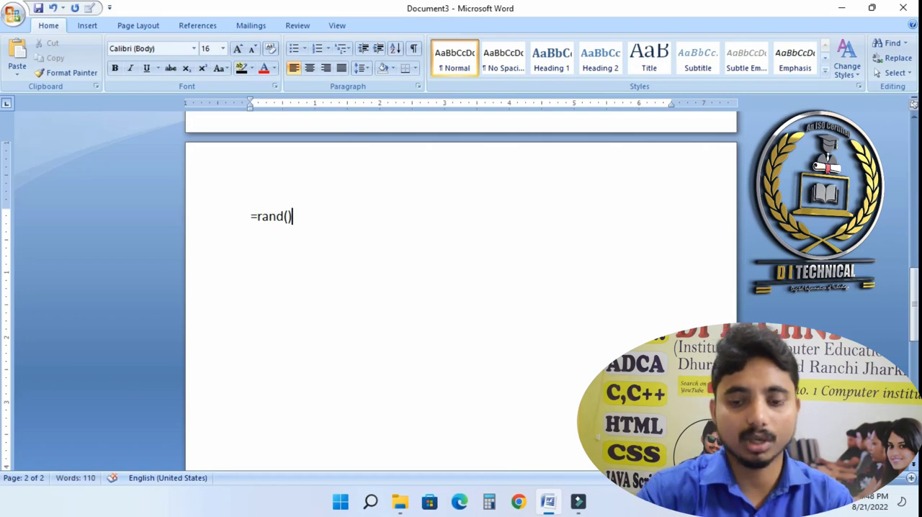
{"action": "key", "text": "Return"}
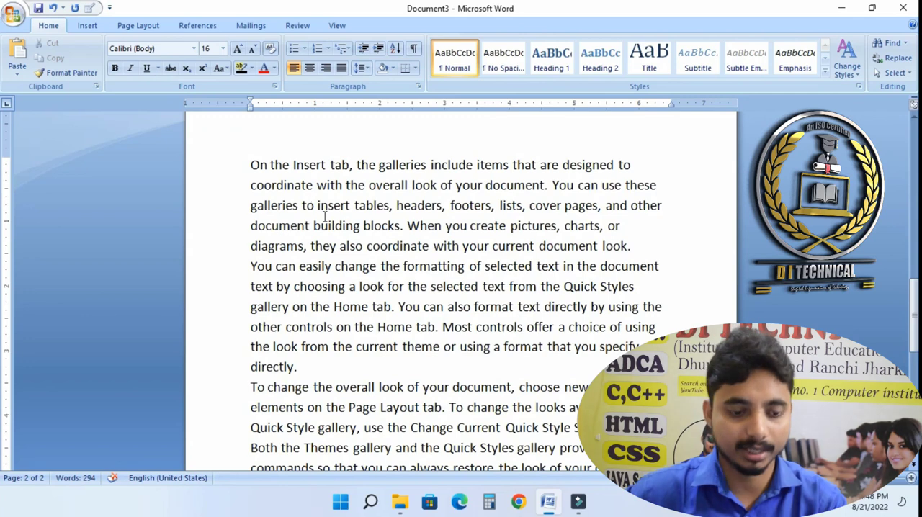
- Create a new blank document and generate sample paragraphs in it with =rand()
{"action": "scroll", "coordinate": [326, 231], "scroll_direction": "up", "scroll_amount": 1}
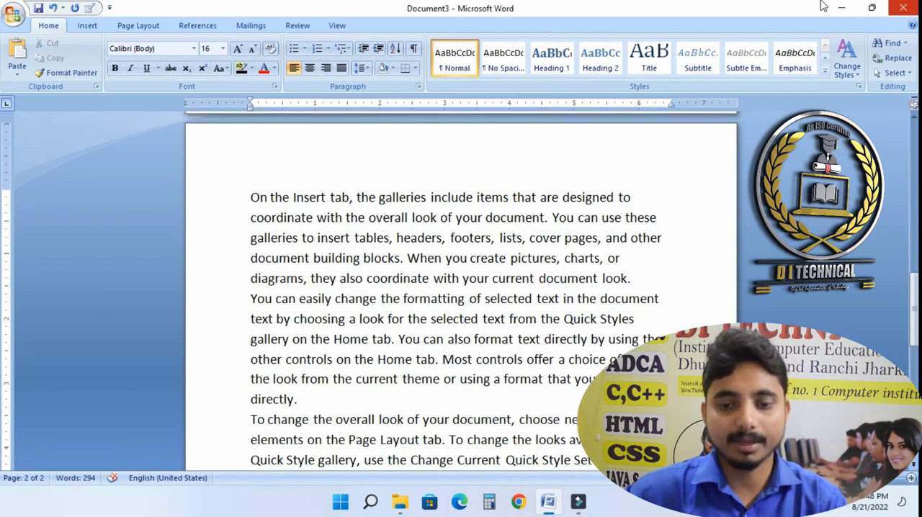
{"action": "key", "text": "ctrl+n"}
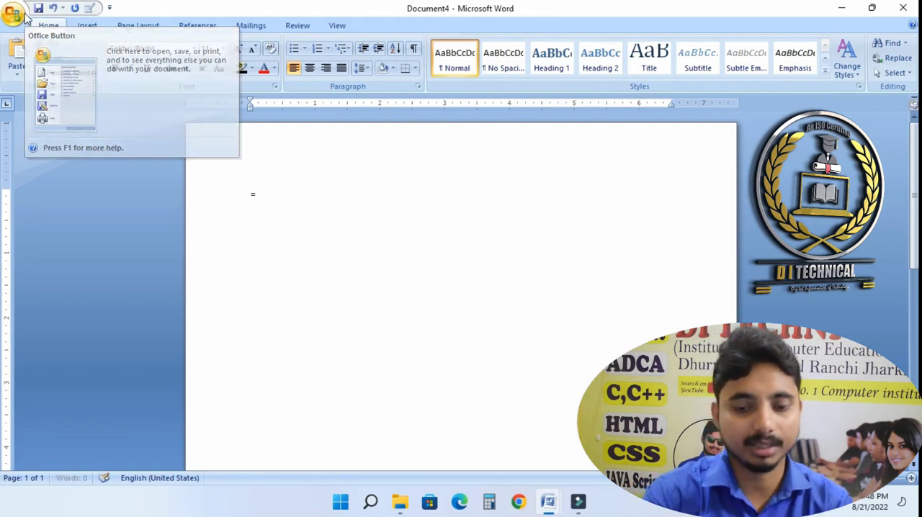
{"action": "type", "text": "=rand()"}
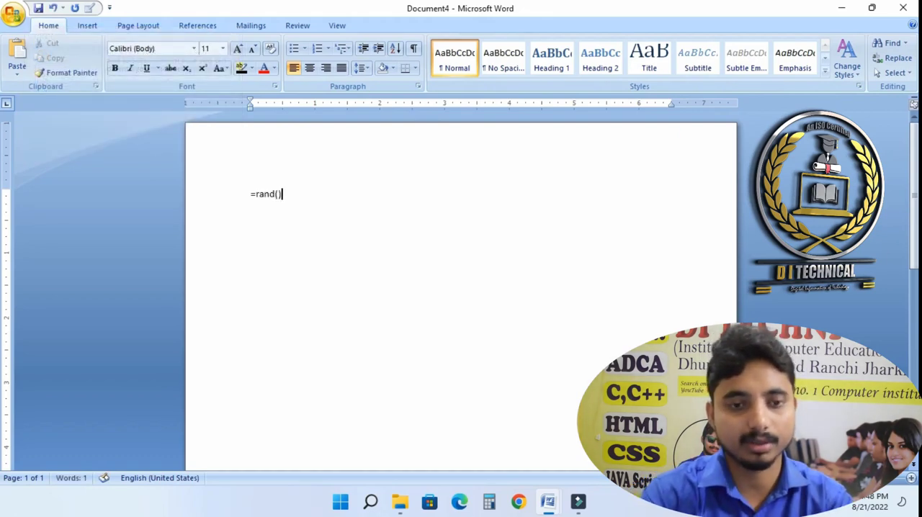
{"action": "key", "text": "Return"}
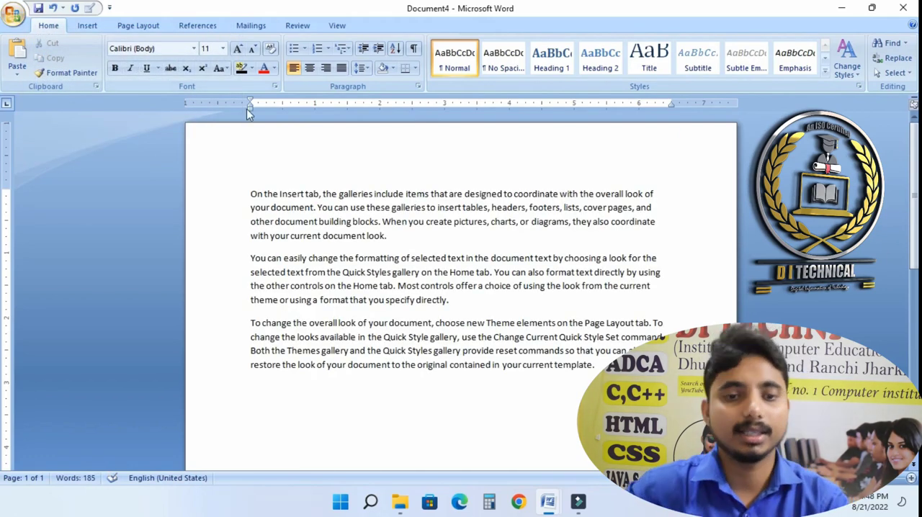
{"action": "left_click", "coordinate": [297, 420]}
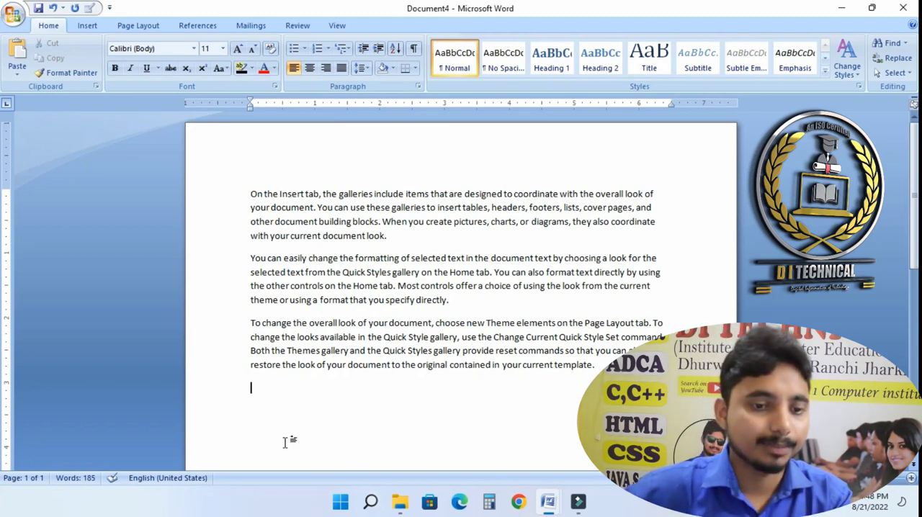
{"action": "left_click", "coordinate": [284, 420]}
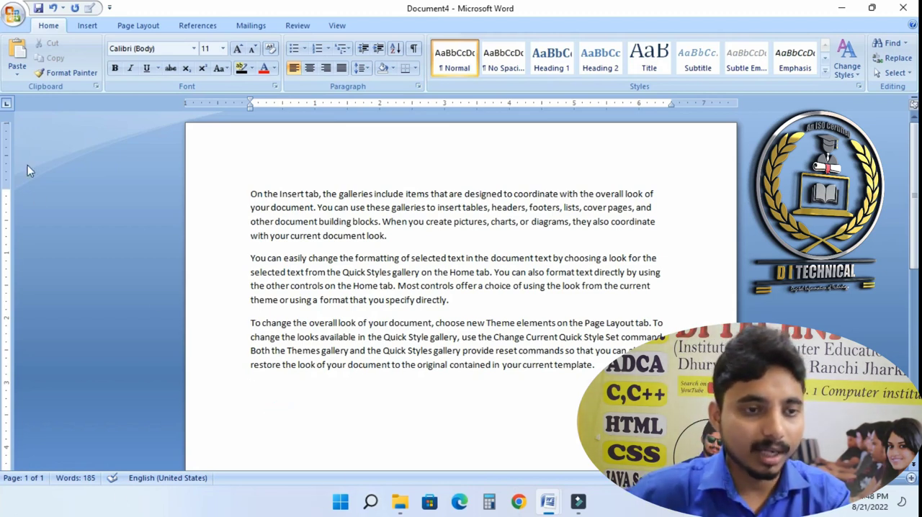
{"action": "left_click", "coordinate": [14, 15]}
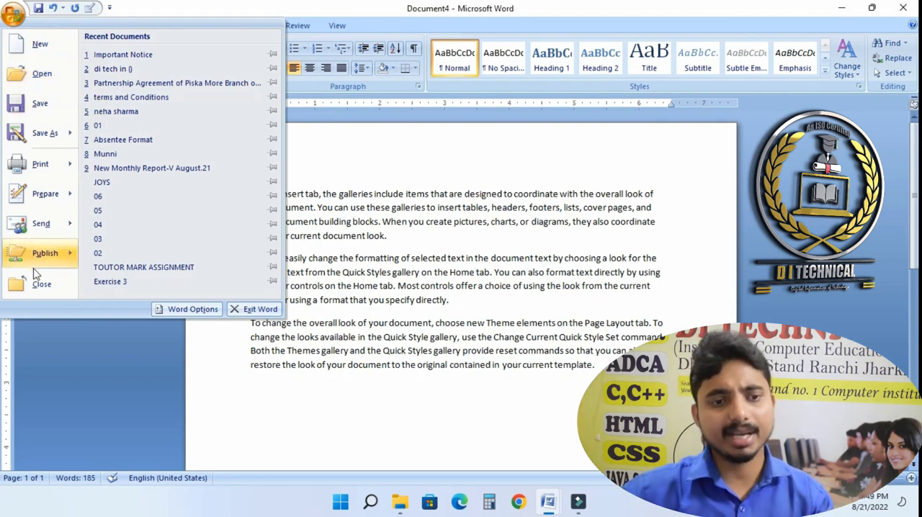
{"action": "left_click", "coordinate": [409, 288]}
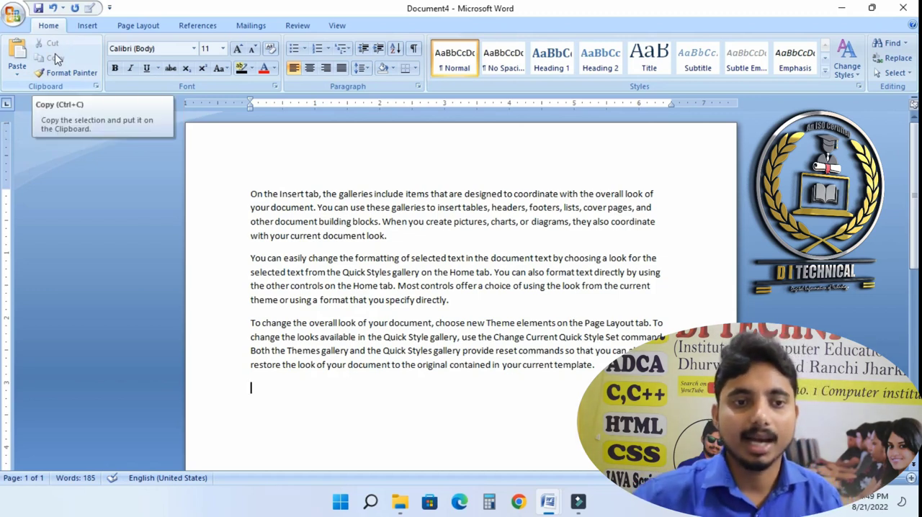
{"action": "left_click", "coordinate": [400, 303]}
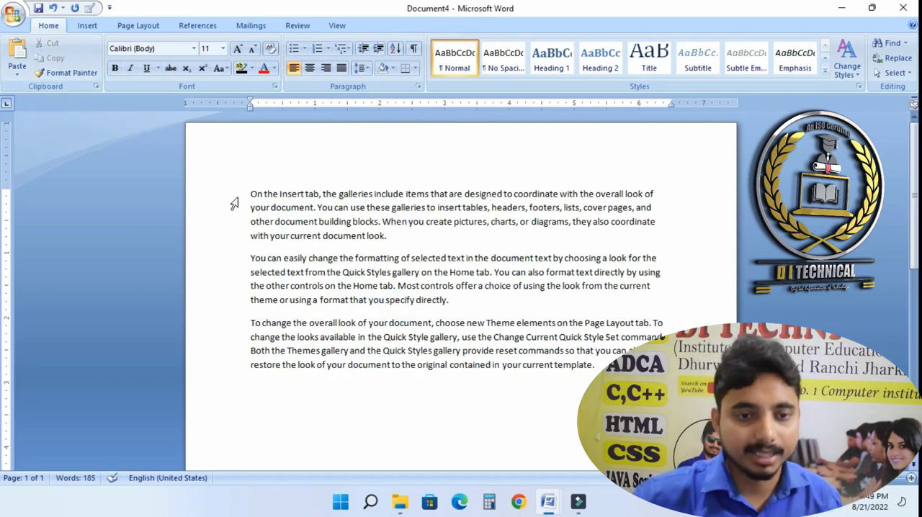
- Cut the first paragraph and paste it at the end of the document
{"action": "left_click_drag", "start_coordinate": [251, 195], "coordinate": [389, 240]}
{"action": "key", "text": "ctrl+c"}
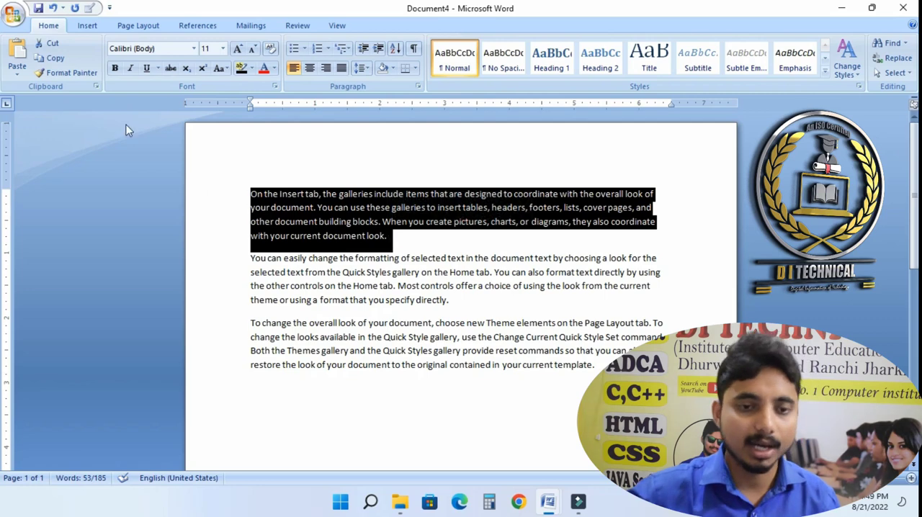
{"action": "left_click", "coordinate": [50, 44]}
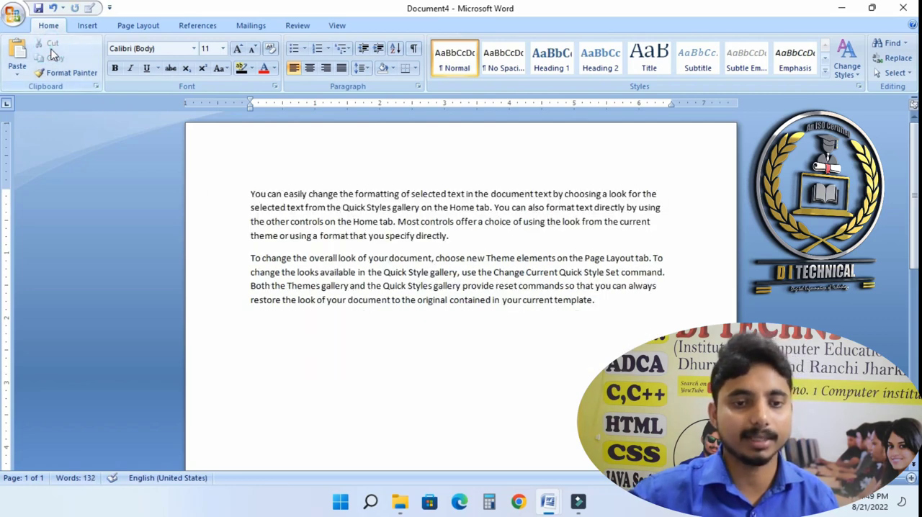
{"action": "left_click", "coordinate": [278, 363]}
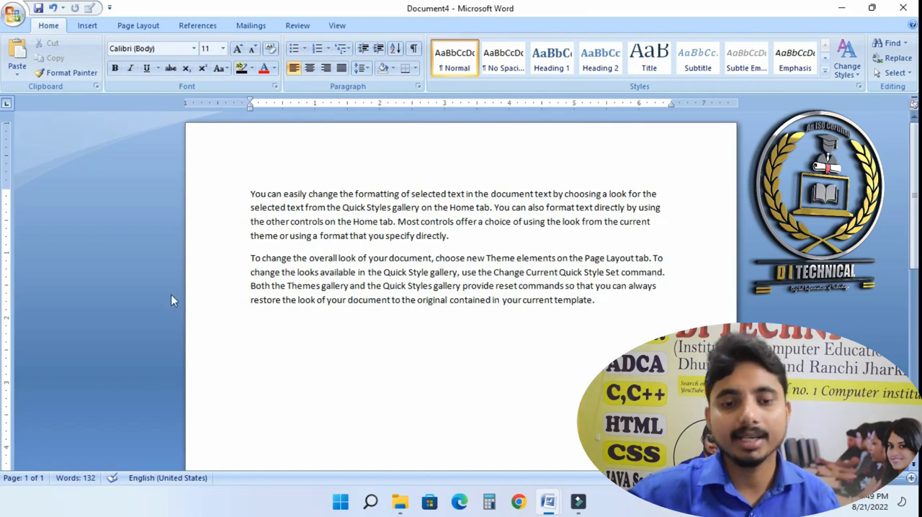
{"action": "left_click", "coordinate": [266, 354]}
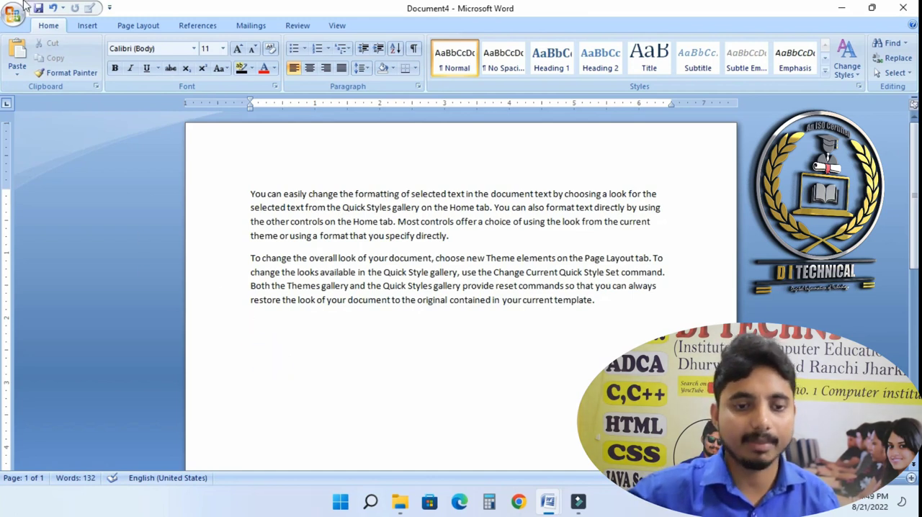
{"action": "left_click", "coordinate": [17, 52]}
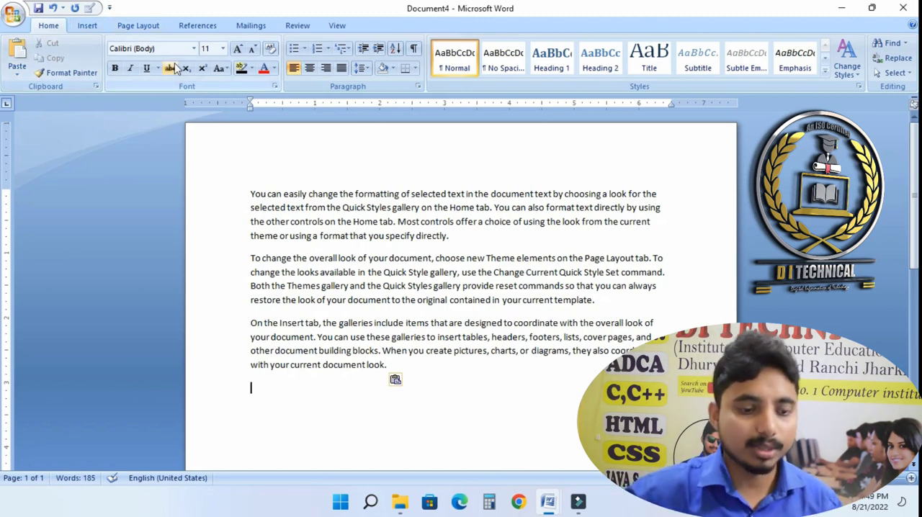
- Undo the paste and the cut
{"action": "key", "text": "ctrl+z"}
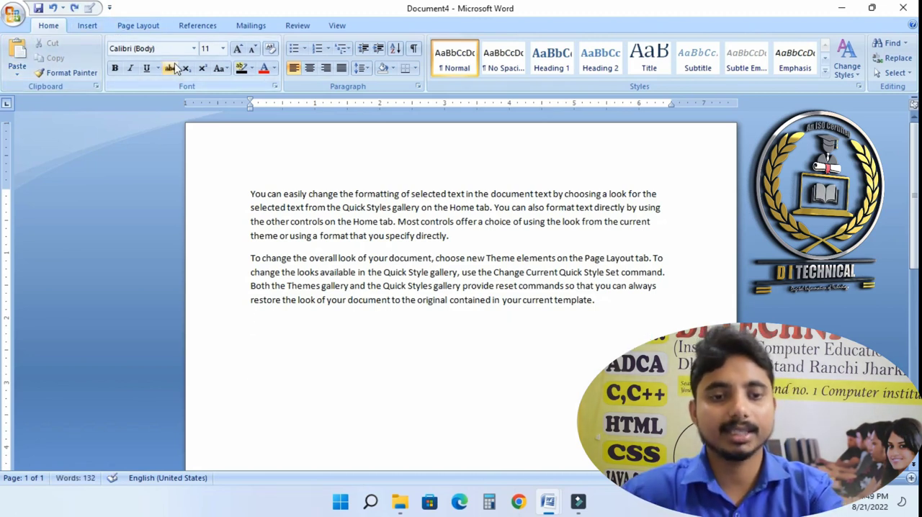
{"action": "key", "text": "ctrl+z"}
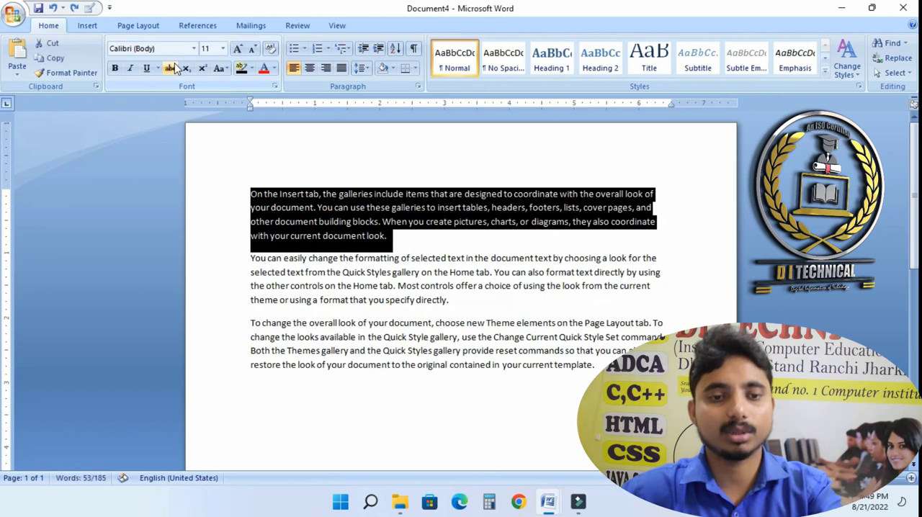
- Copy the first paragraph and paste the copy at the end of the document
{"action": "left_click", "coordinate": [411, 247]}
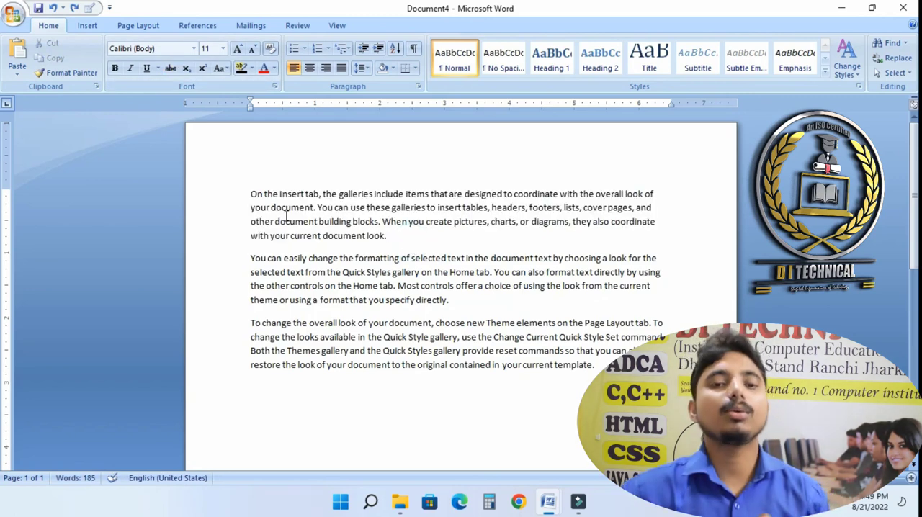
{"action": "mouse_move", "coordinate": [250, 191]}
{"action": "left_mouse_down"}
{"action": "mouse_move", "coordinate": [392, 231]}
{"action": "mouse_move", "coordinate": [400, 244]}
{"action": "left_mouse_up"}
{"action": "key", "text": "ctrl+c"}
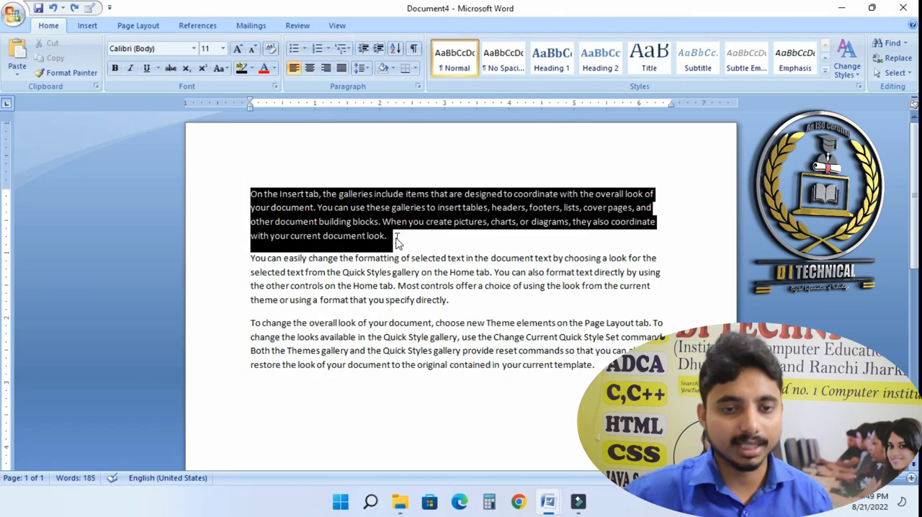
{"action": "left_click", "coordinate": [65, 72]}
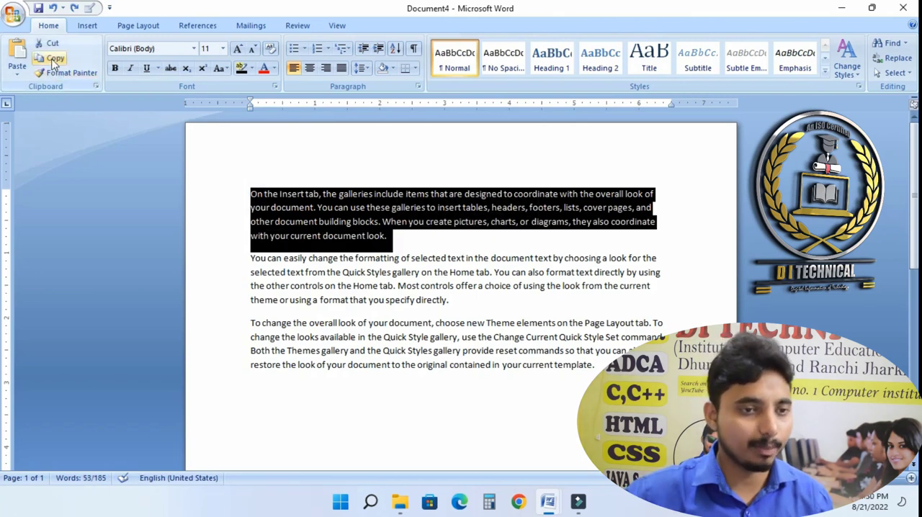
{"action": "left_click", "coordinate": [252, 400]}
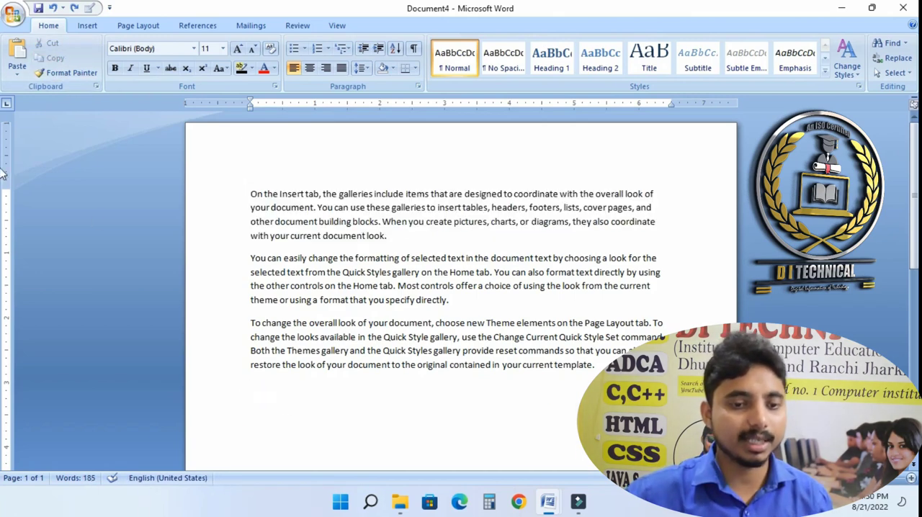
{"action": "left_click", "coordinate": [16, 56]}
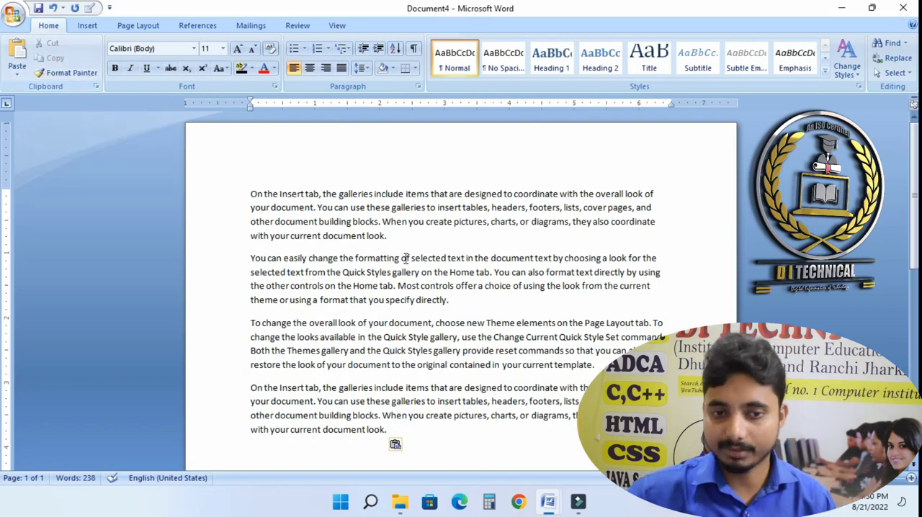
- Set the first paragraph's font to Cambria (Headings) and enlarge it to 14 pt
{"action": "triple_click", "coordinate": [243, 194]}
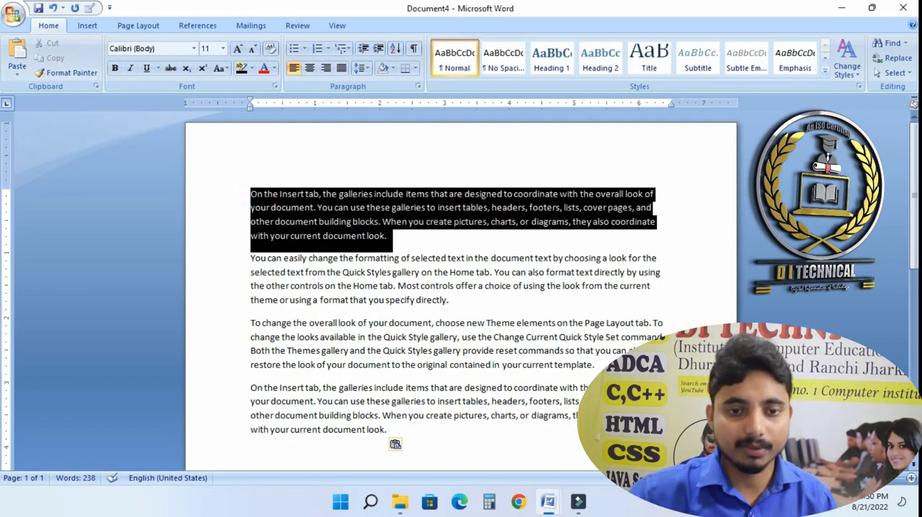
{"action": "left_click", "coordinate": [193, 49]}
{"action": "left_click", "coordinate": [144, 80]}
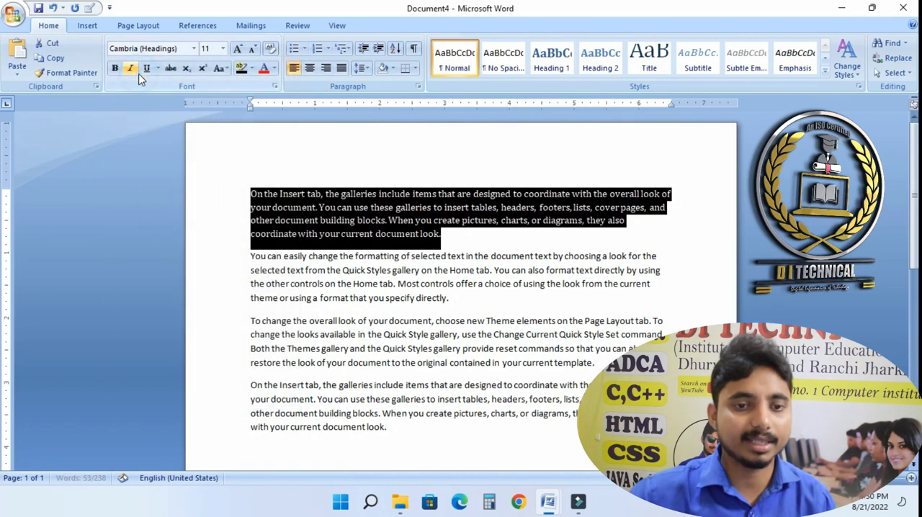
{"action": "left_click", "coordinate": [237, 49]}
{"action": "left_click", "coordinate": [238, 48]}
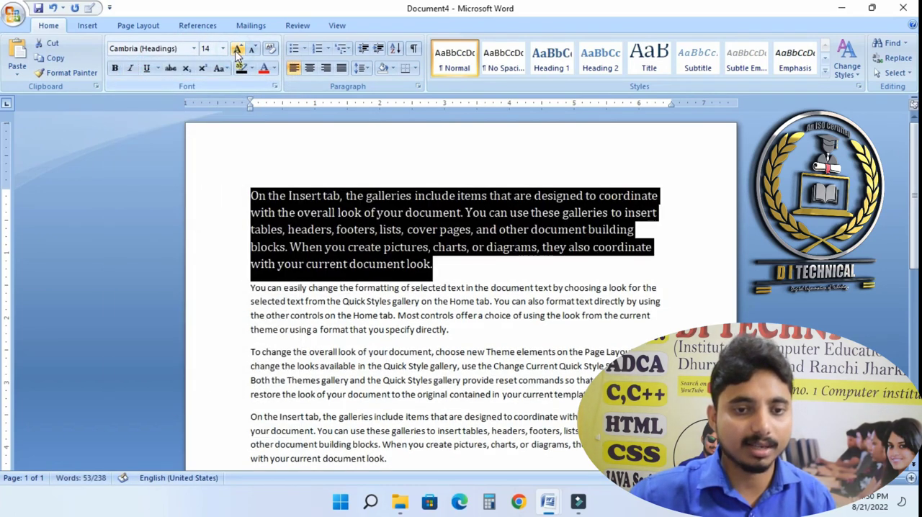
- Make the first paragraph italic and color it light blue
{"action": "left_click", "coordinate": [130, 68]}
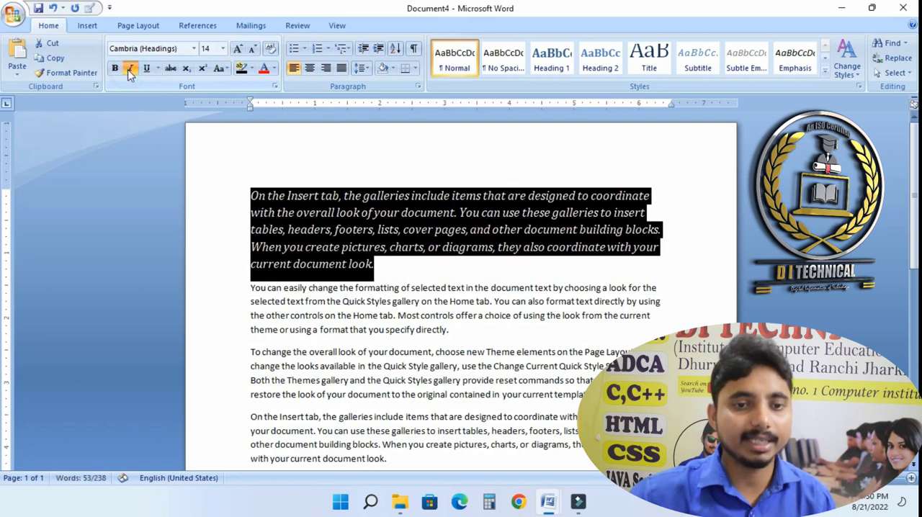
{"action": "left_click", "coordinate": [274, 67]}
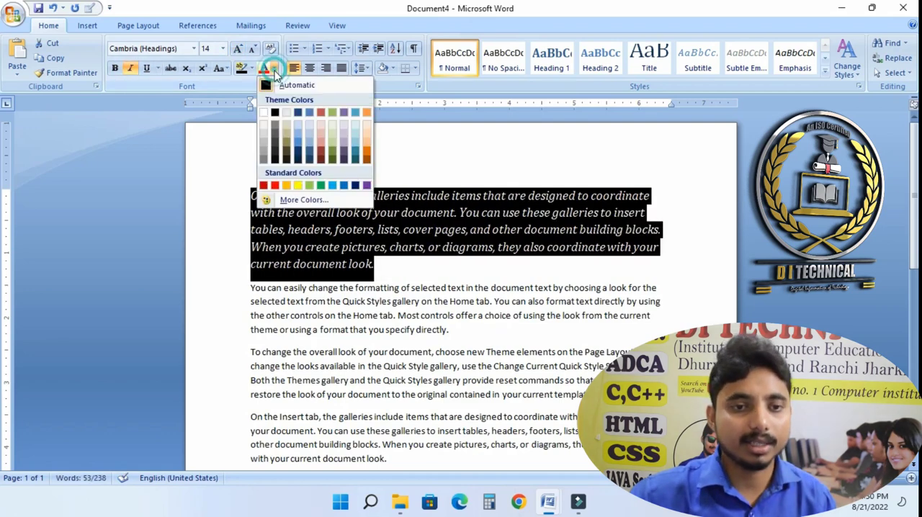
{"action": "left_click", "coordinate": [299, 146]}
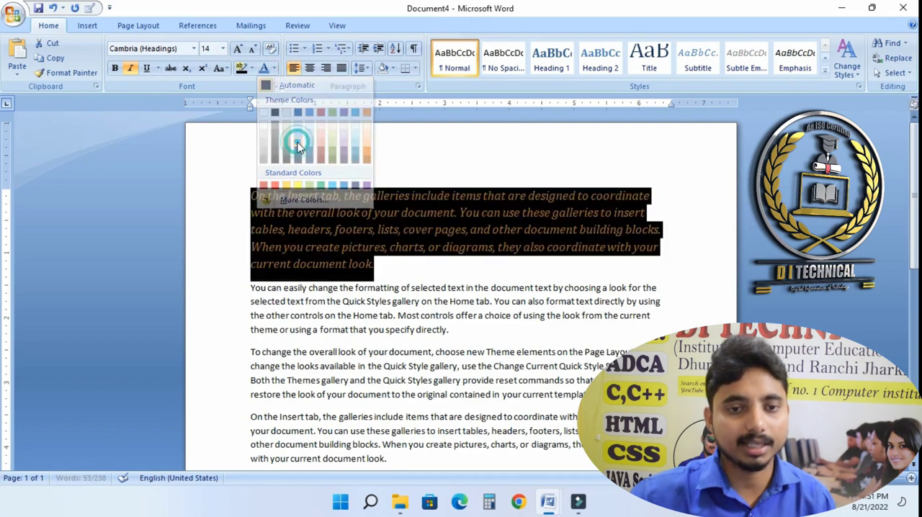
{"action": "left_click", "coordinate": [390, 270]}
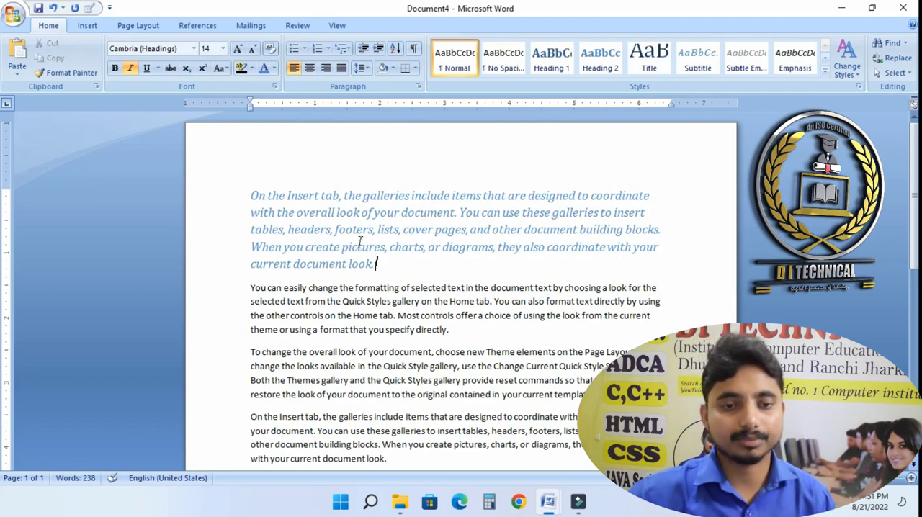
- Select several different word runs within the first paragraph by dragging across them
{"action": "left_click_drag", "start_coordinate": [252, 212], "coordinate": [360, 213]}
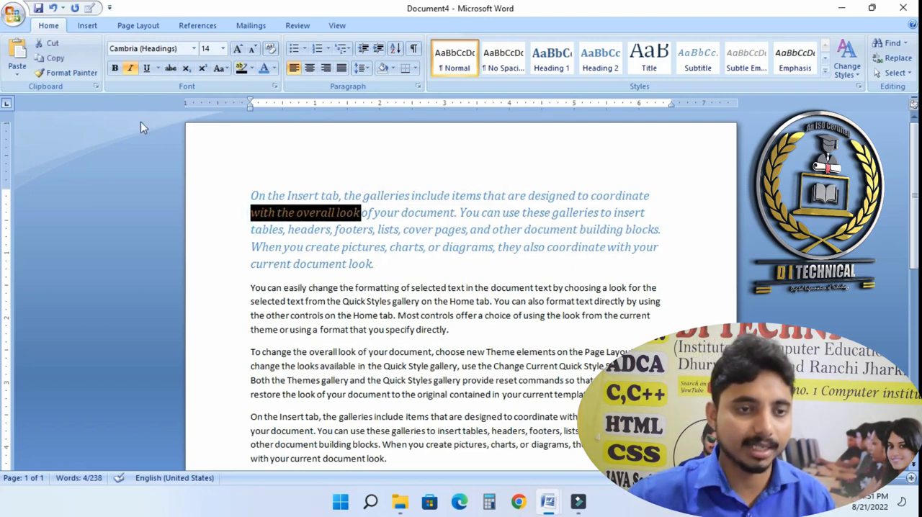
{"action": "left_click_drag", "start_coordinate": [553, 231], "coordinate": [474, 230]}
{"action": "left_click_drag", "start_coordinate": [381, 231], "coordinate": [427, 230]}
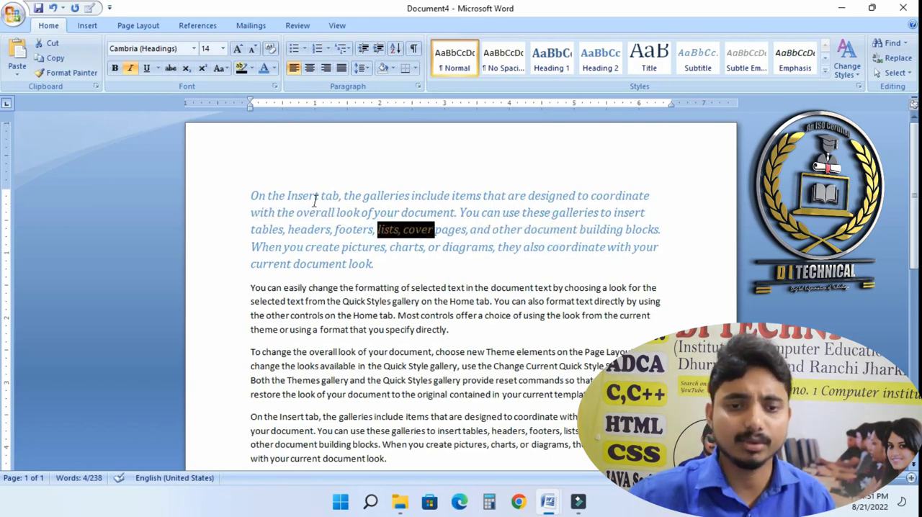
- Copy the first paragraph's formatting onto the whole third paragraph with Format Painter
{"action": "left_click_drag", "start_coordinate": [364, 196], "coordinate": [268, 196]}
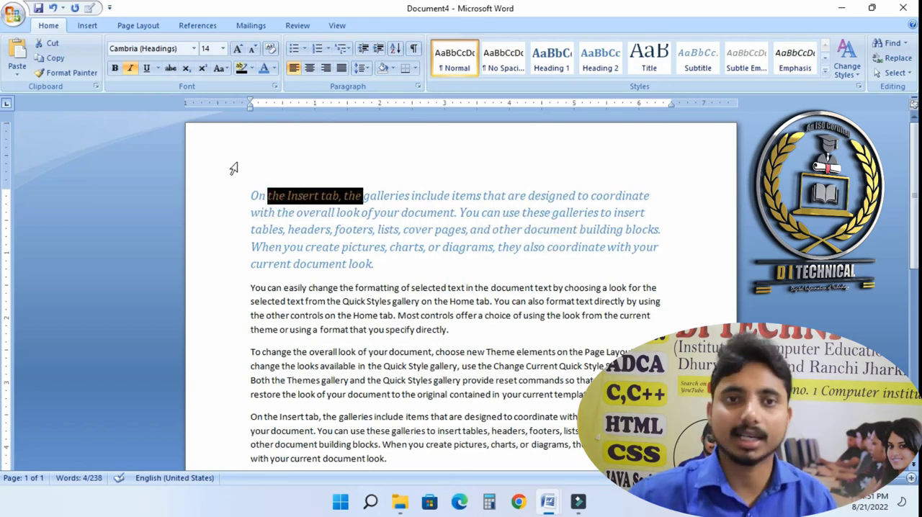
{"action": "left_click", "coordinate": [55, 74]}
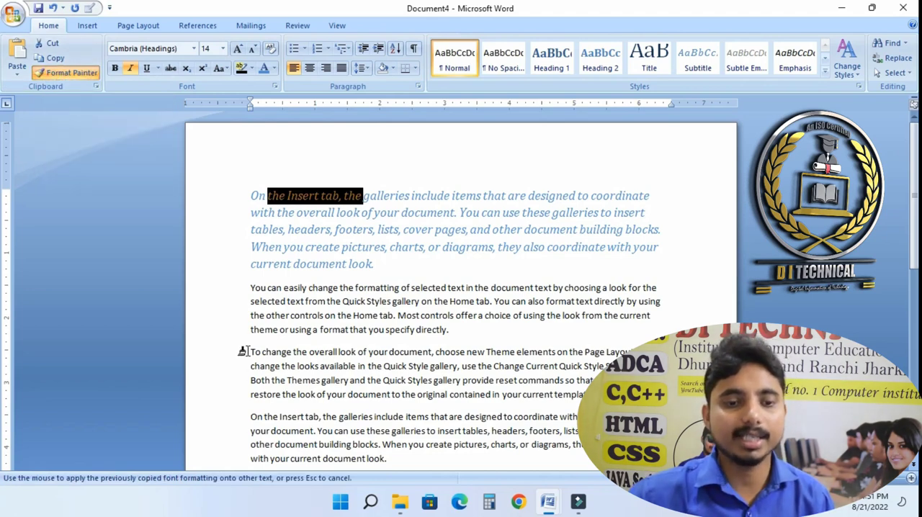
{"action": "left_click_drag", "start_coordinate": [243, 352], "coordinate": [580, 400]}
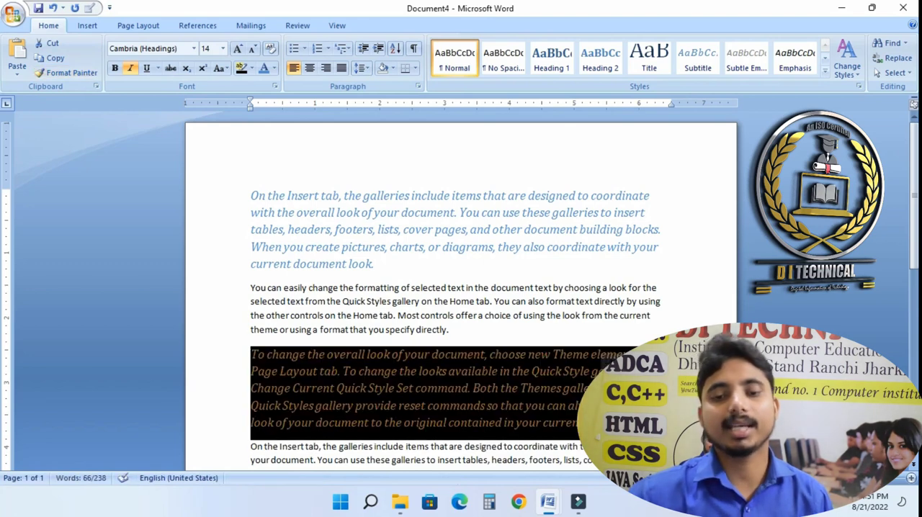
{"action": "left_click", "coordinate": [578, 402]}
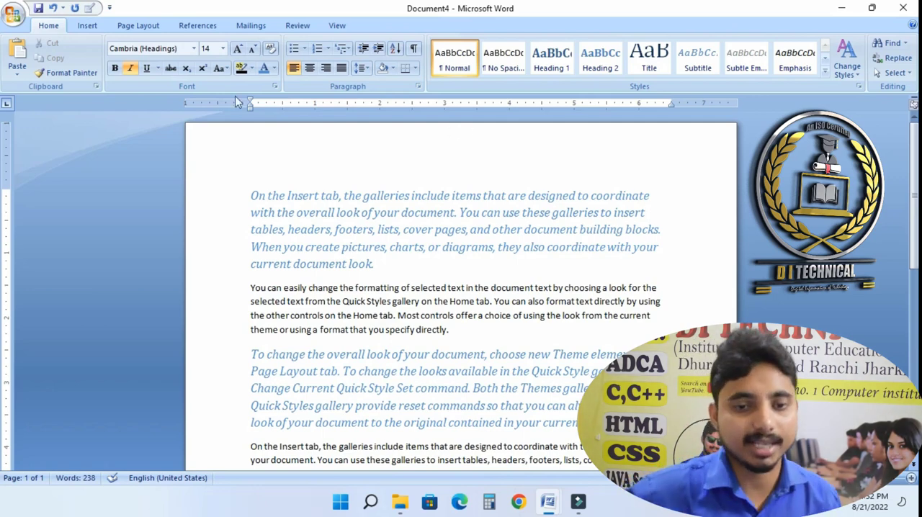
- Clear all formatting from the third paragraph
{"action": "left_click", "coordinate": [193, 48]}
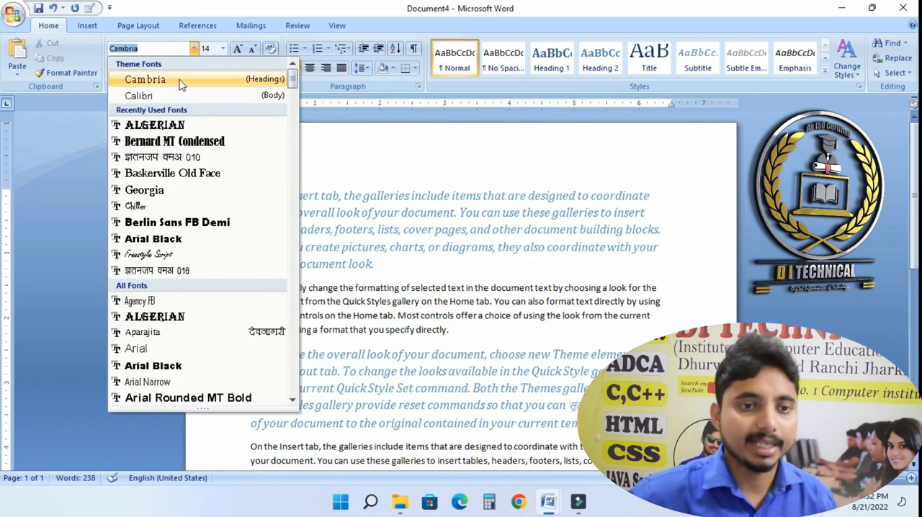
{"action": "left_click", "coordinate": [194, 51]}
{"action": "left_click", "coordinate": [224, 49]}
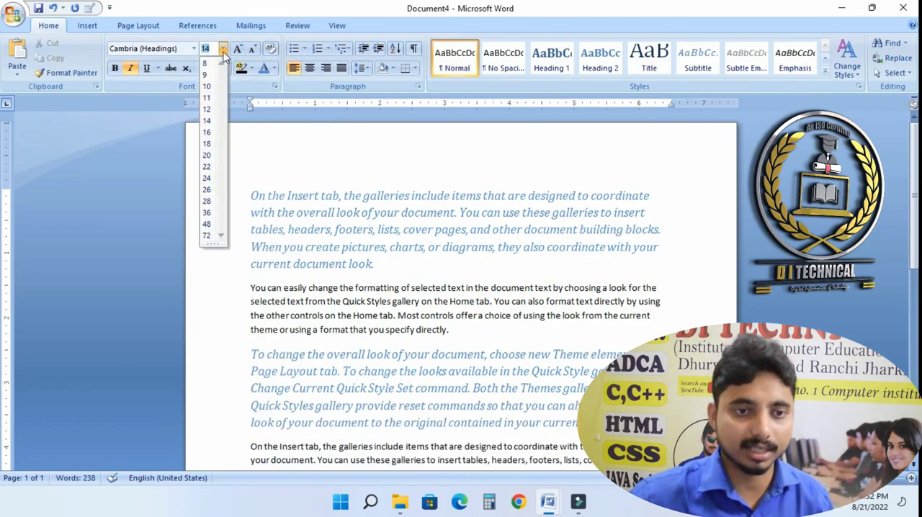
{"action": "left_click", "coordinate": [223, 48]}
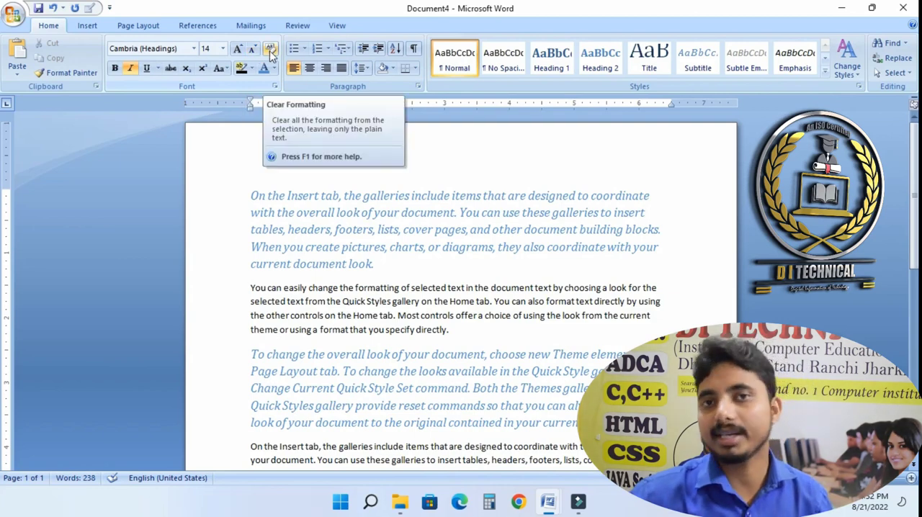
{"action": "left_click", "coordinate": [301, 387]}
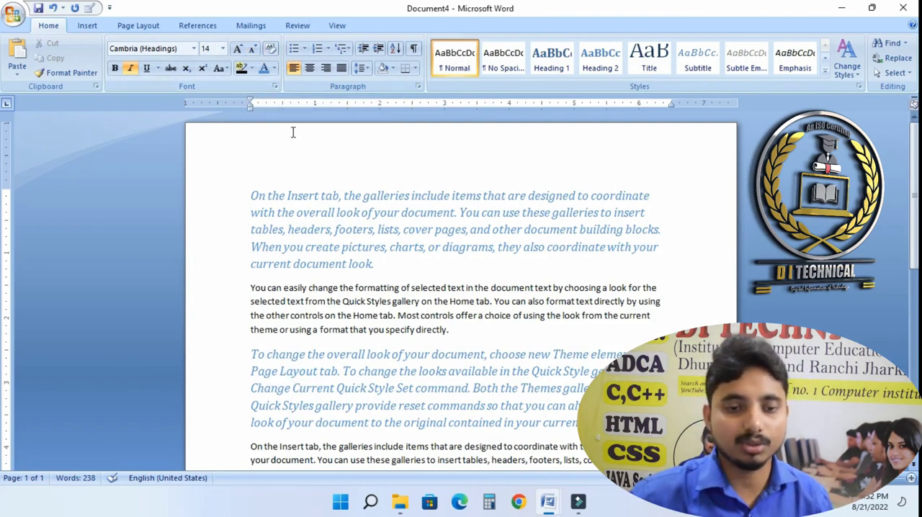
{"action": "left_click", "coordinate": [271, 49]}
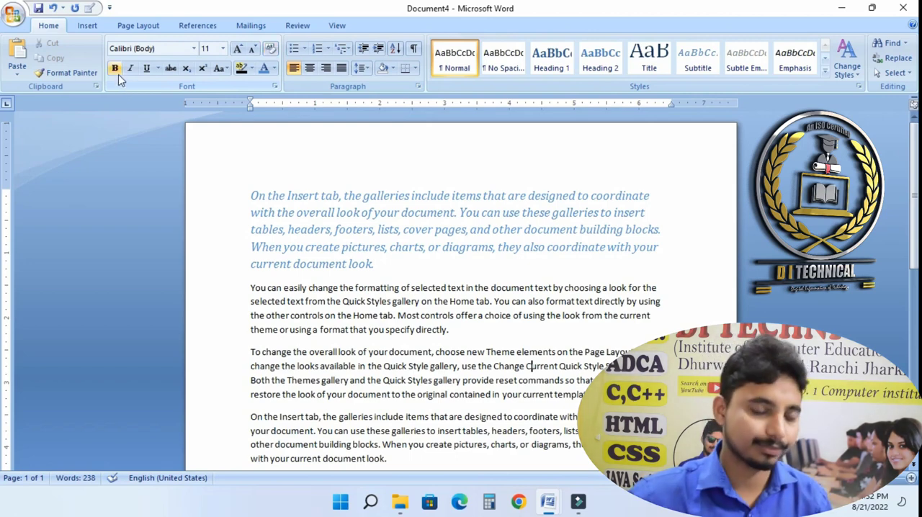
- Bold the last line of the second paragraph
{"action": "left_click", "coordinate": [478, 335]}
{"action": "left_click_drag", "start_coordinate": [448, 330], "coordinate": [247, 335]}
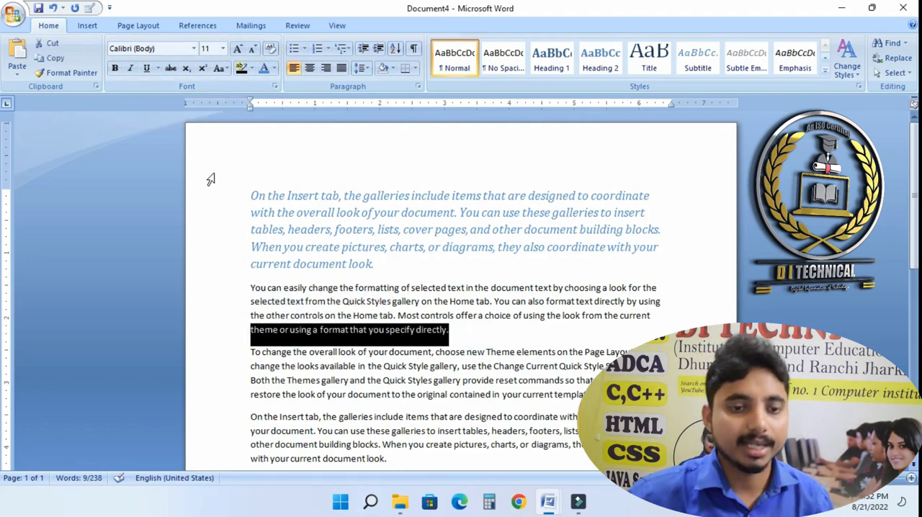
{"action": "left_click", "coordinate": [115, 71]}
{"action": "left_click", "coordinate": [466, 353]}
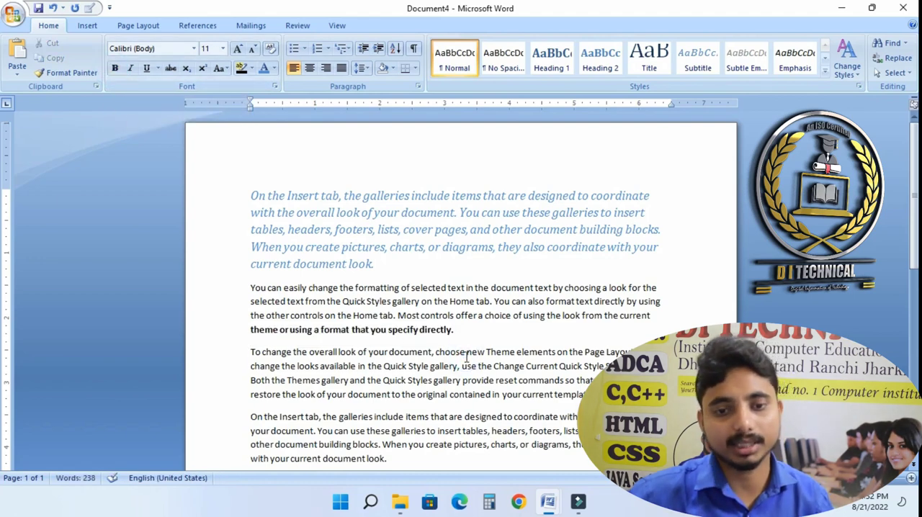
- Remove the bold from the last line of the second paragraph
{"action": "left_click_drag", "start_coordinate": [305, 303], "coordinate": [341, 303]}
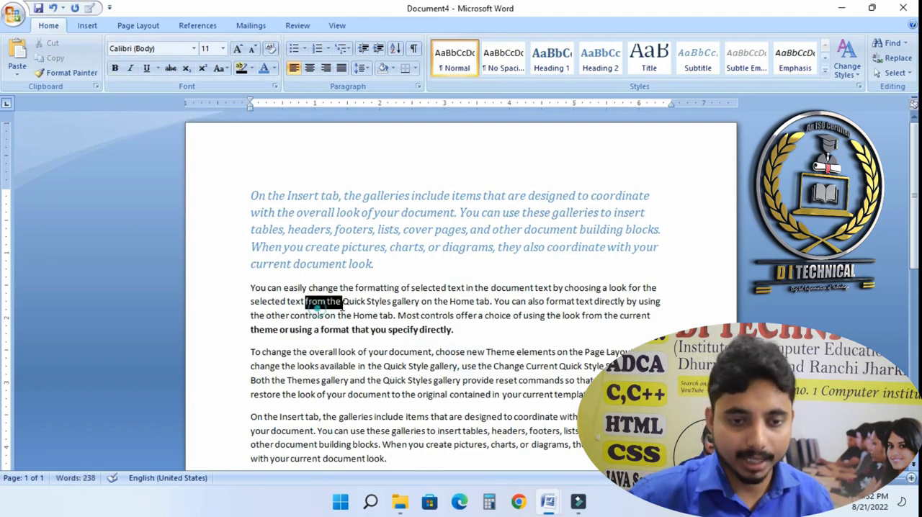
{"action": "left_click_drag", "start_coordinate": [479, 340], "coordinate": [241, 330]}
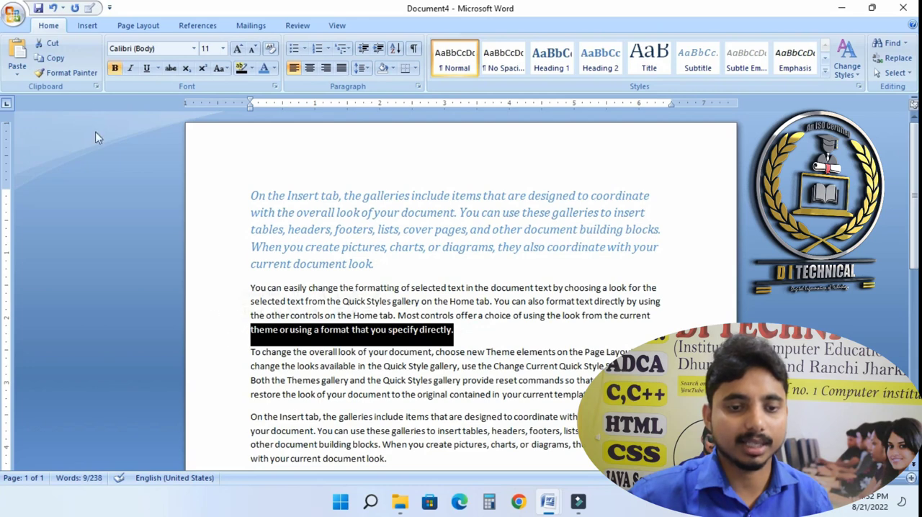
{"action": "left_click", "coordinate": [116, 68]}
{"action": "left_click", "coordinate": [346, 352]}
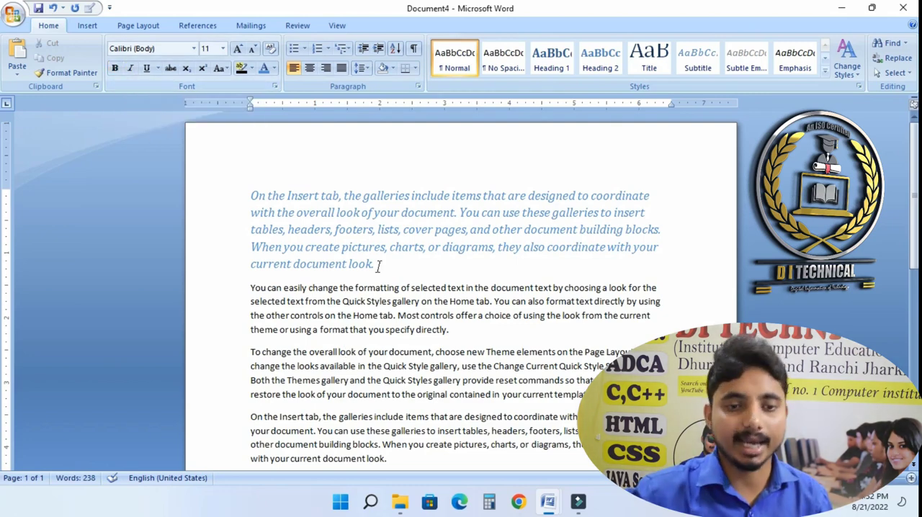
- Toggle italic and underline on and off for the whole second paragraph
{"action": "left_click_drag", "start_coordinate": [401, 273], "coordinate": [252, 212]}
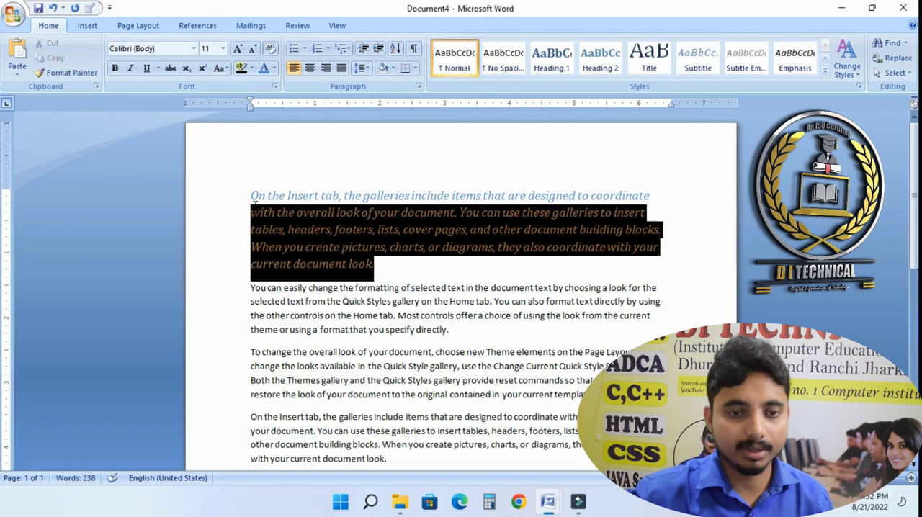
{"action": "left_click", "coordinate": [384, 404]}
{"action": "left_click", "coordinate": [472, 352]}
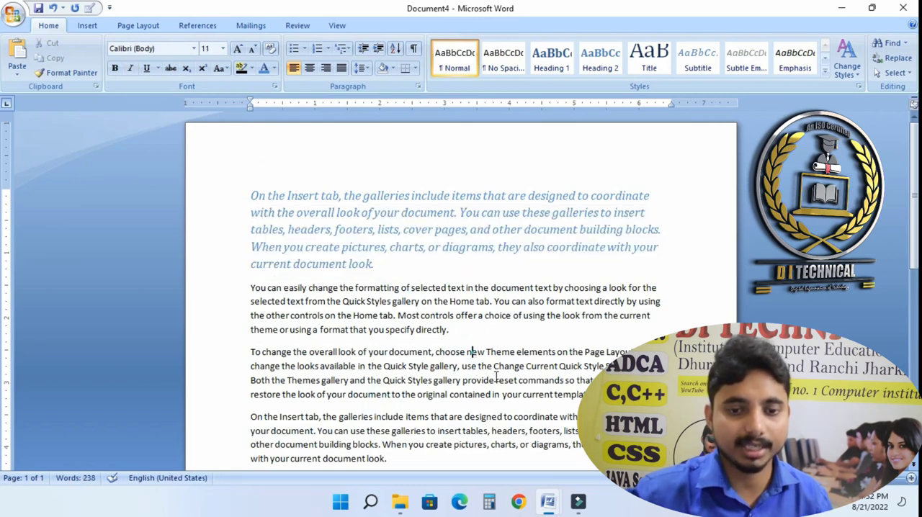
{"action": "left_click_drag", "start_coordinate": [470, 346], "coordinate": [223, 288]}
{"action": "left_click", "coordinate": [131, 69]}
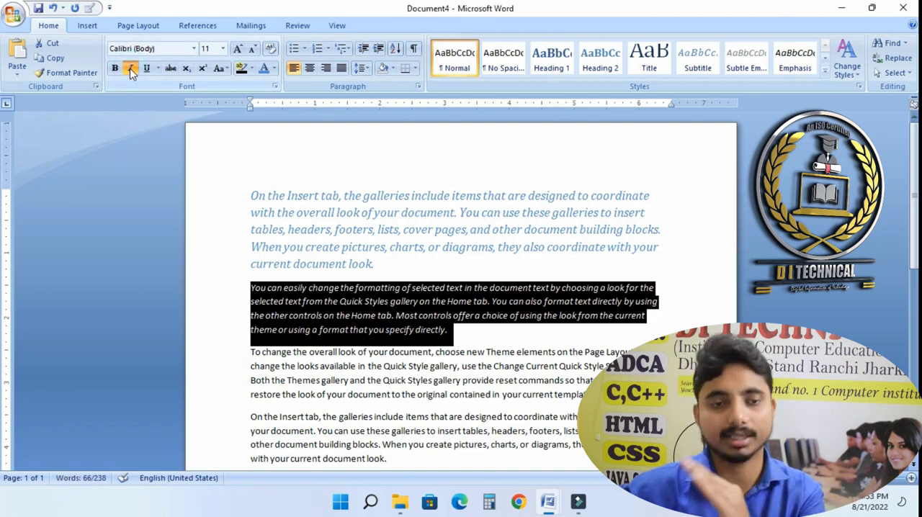
{"action": "left_click", "coordinate": [130, 69]}
{"action": "left_click", "coordinate": [131, 69]}
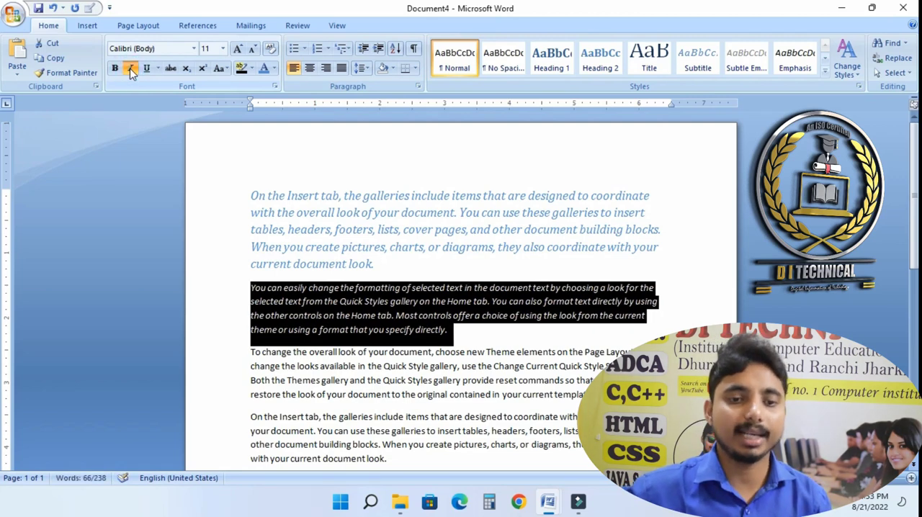
{"action": "left_click", "coordinate": [130, 68]}
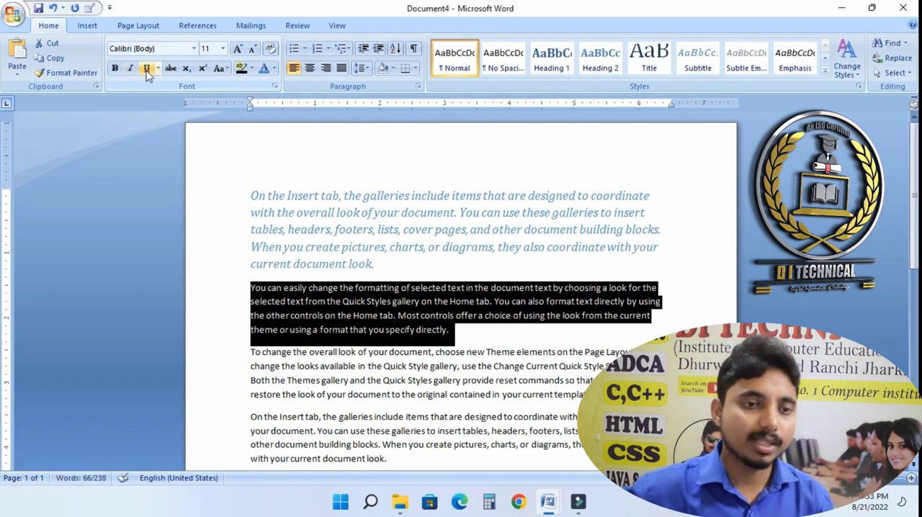
{"action": "left_click", "coordinate": [146, 69]}
{"action": "left_click", "coordinate": [146, 69]}
{"action": "left_click", "coordinate": [452, 332]}
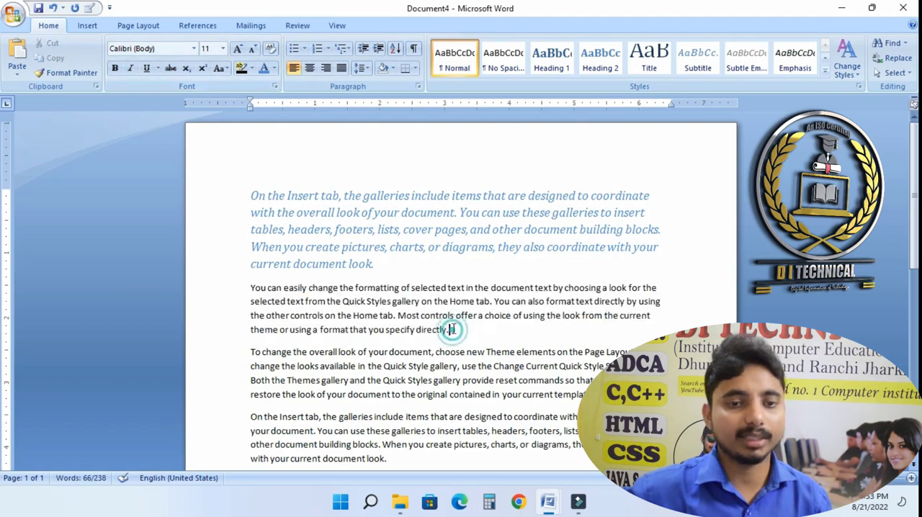
- Underline the first line of the first paragraph
{"action": "left_click_drag", "start_coordinate": [245, 195], "coordinate": [621, 193]}
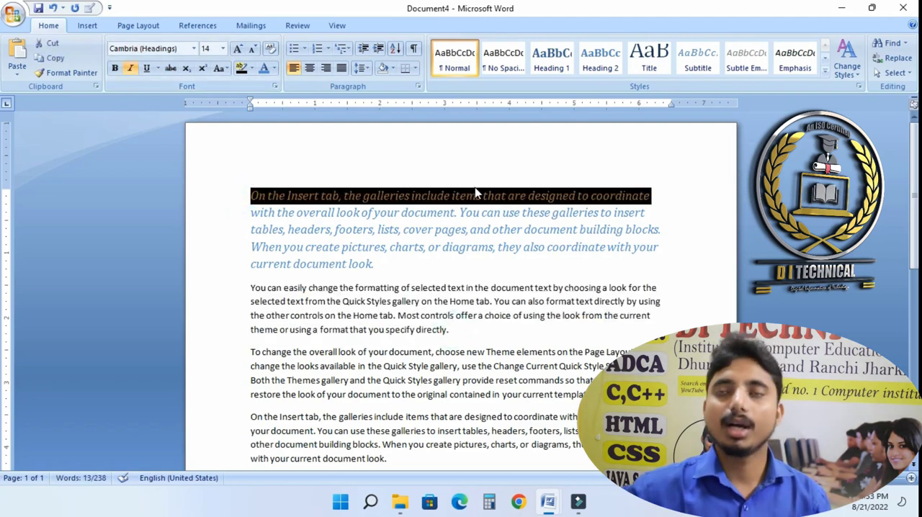
{"action": "left_click", "coordinate": [148, 68]}
{"action": "left_click", "coordinate": [558, 288]}
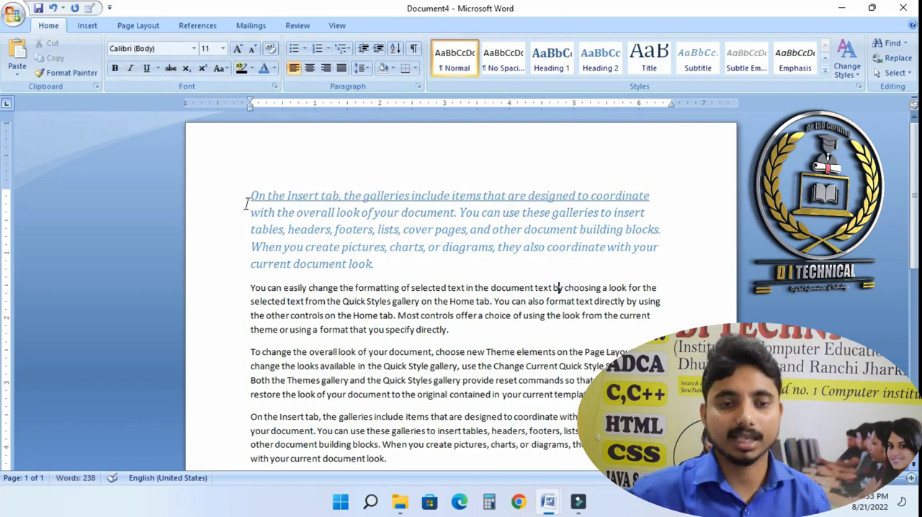
{"action": "left_click_drag", "start_coordinate": [245, 201], "coordinate": [652, 199]}
{"action": "left_click", "coordinate": [631, 247]}
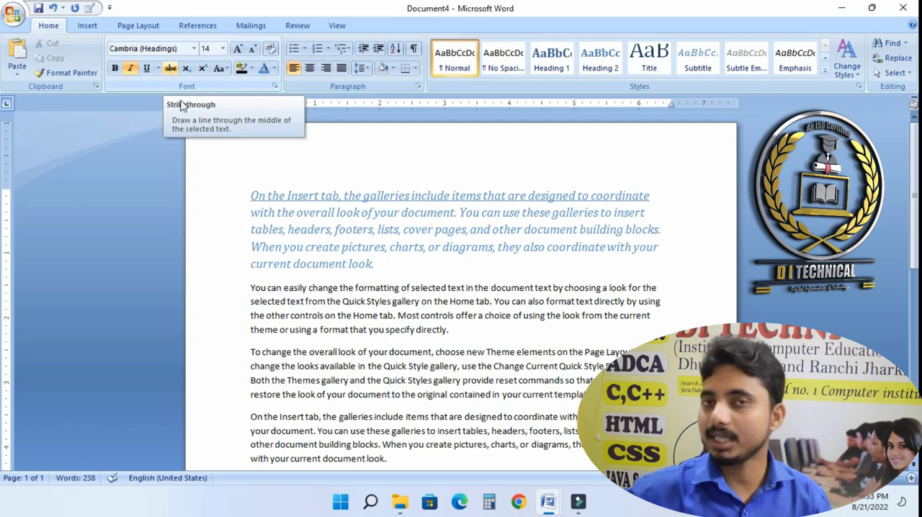
- At the end of the document, type the price line =RS- 4,500 and start a new line
{"action": "scroll", "coordinate": [313, 254], "scroll_direction": "down", "scroll_amount": 3}
{"action": "left_click", "coordinate": [276, 338]}
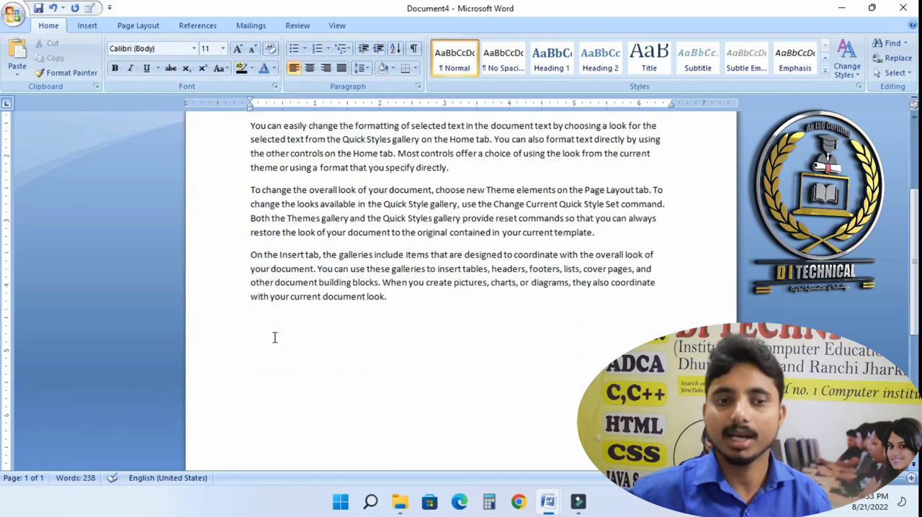
{"action": "type", "text": "="}
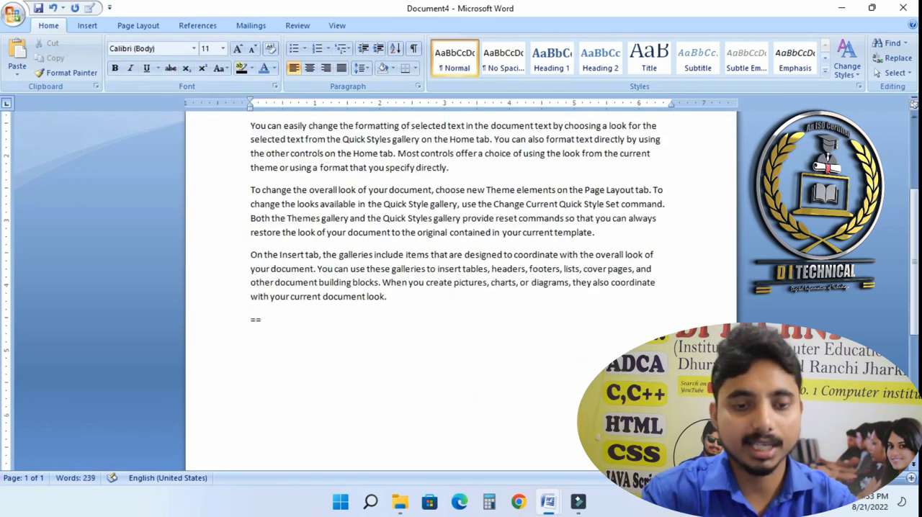
{"action": "type", "text": "RS-"}
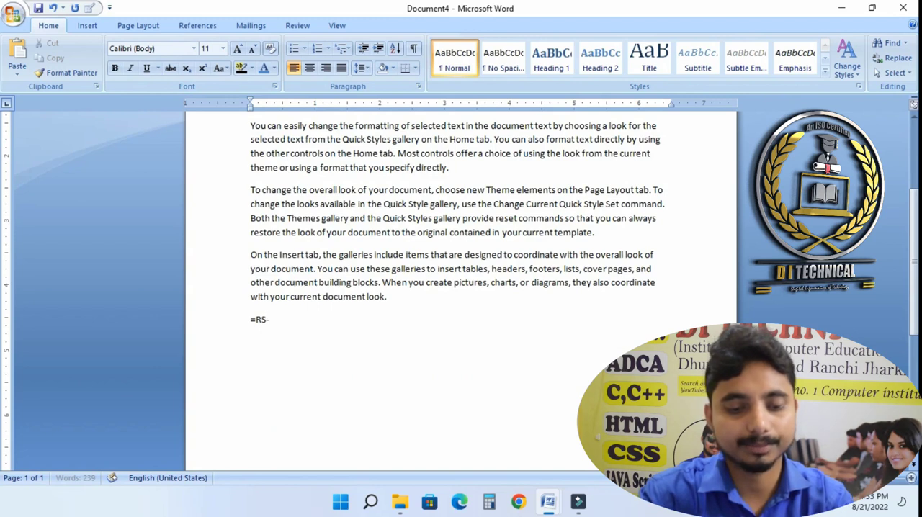
{"action": "type", "text": "4,50"}
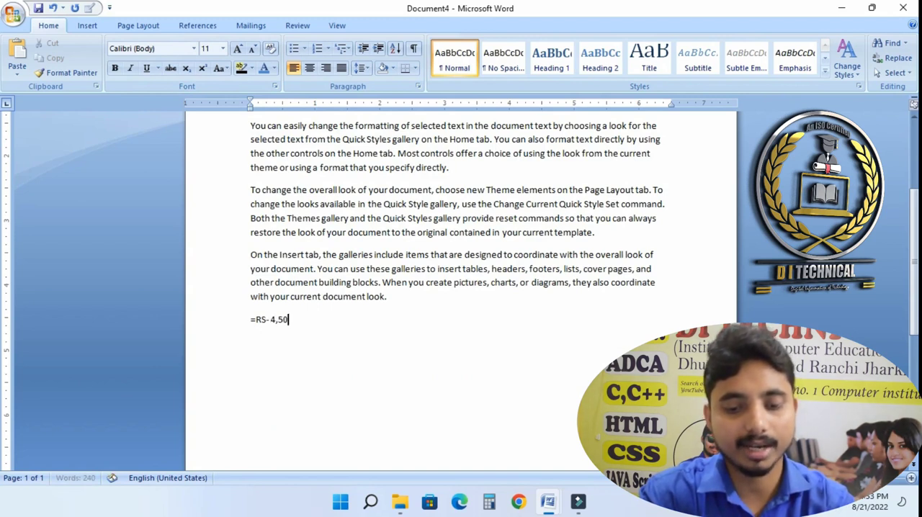
{"action": "type", "text": "0"}
{"action": "key", "text": "Return"}
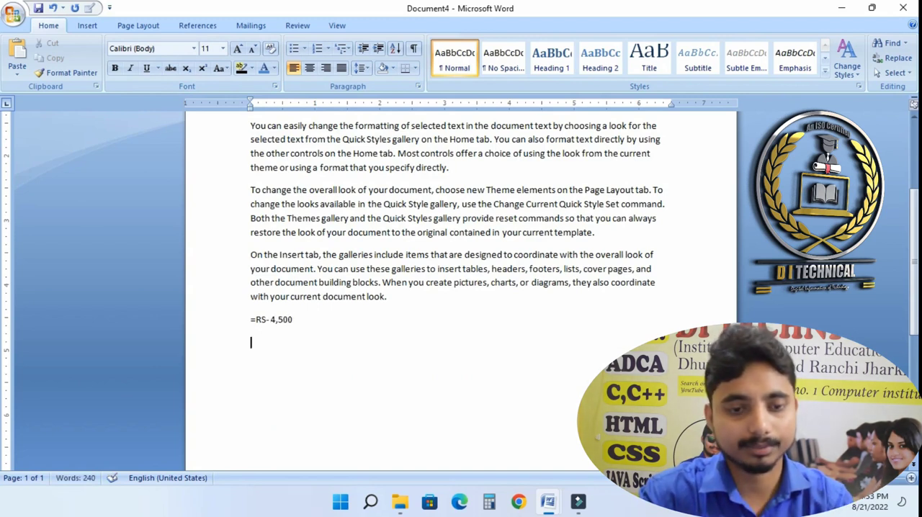
- Type the discounted price RS – 4,000 on the next line
{"action": "type", "text": "RS 0"}
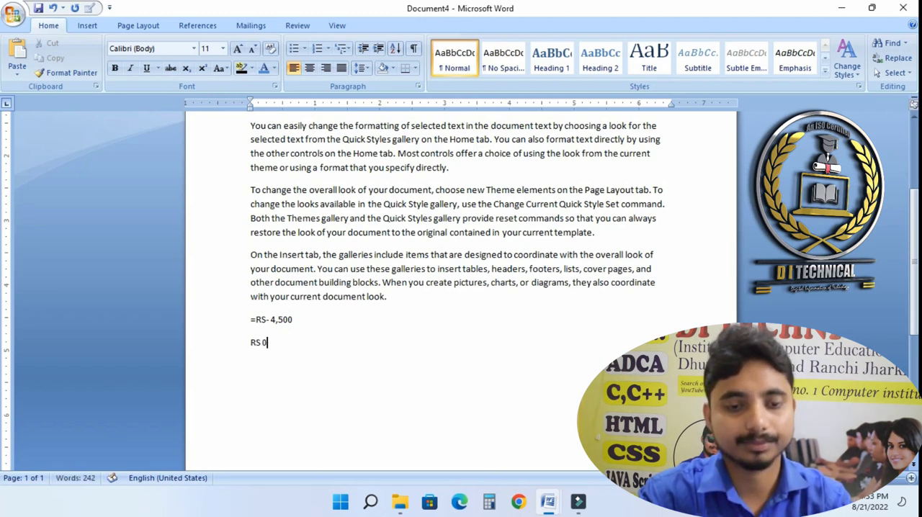
{"action": "key", "text": "BackSpace"}
{"action": "type", "text": "- 4,0"}
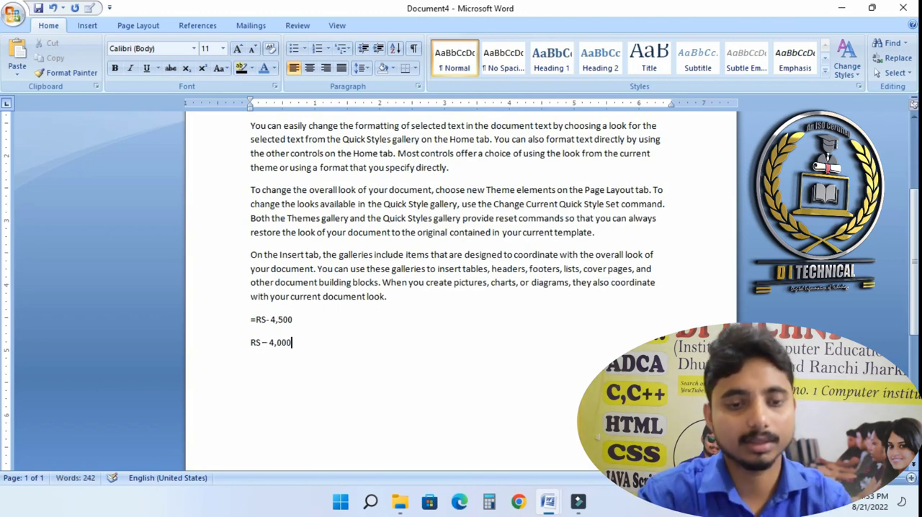
- Apply strikethrough to the RS- 4,500 price line
{"action": "left_click", "coordinate": [246, 344]}
{"action": "left_click_drag", "start_coordinate": [293, 327], "coordinate": [245, 325]}
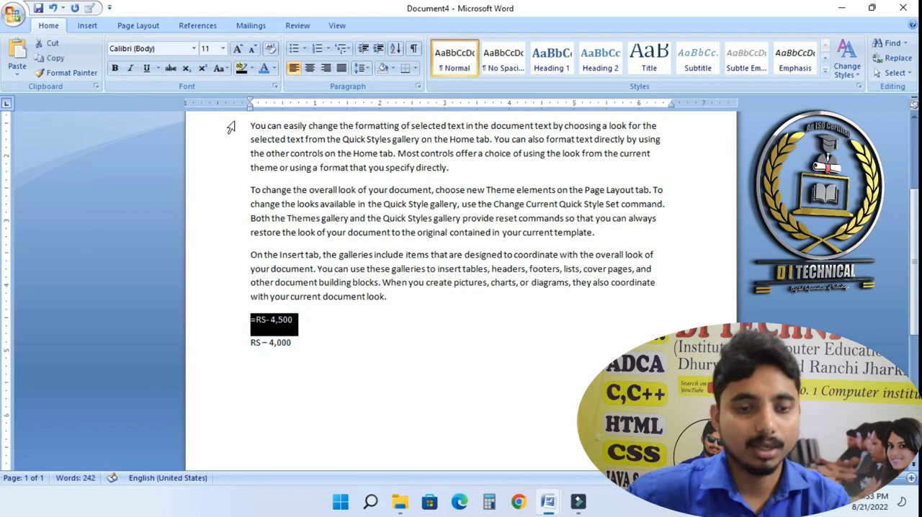
{"action": "left_click", "coordinate": [170, 67]}
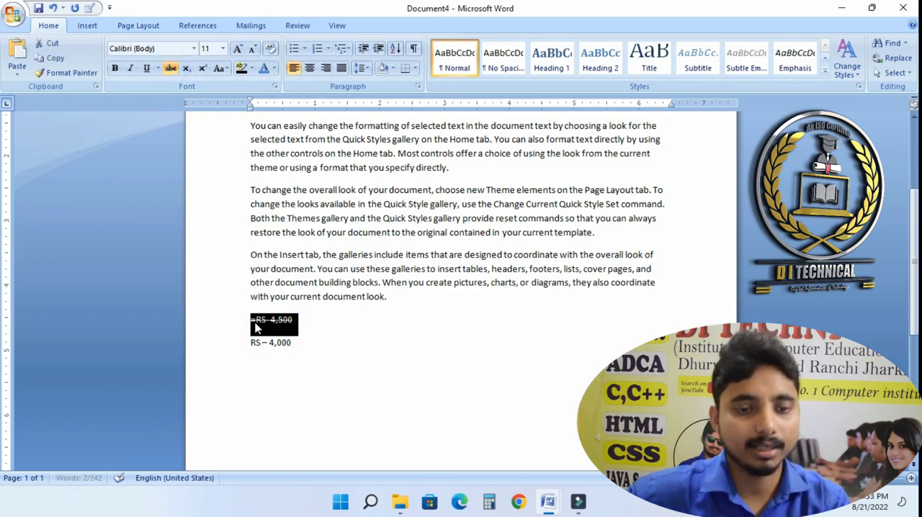
- Enlarge the RS – 4,000 line to 14 pt and make it bold
{"action": "left_click", "coordinate": [256, 328]}
{"action": "left_click_drag", "start_coordinate": [244, 345], "coordinate": [306, 338]}
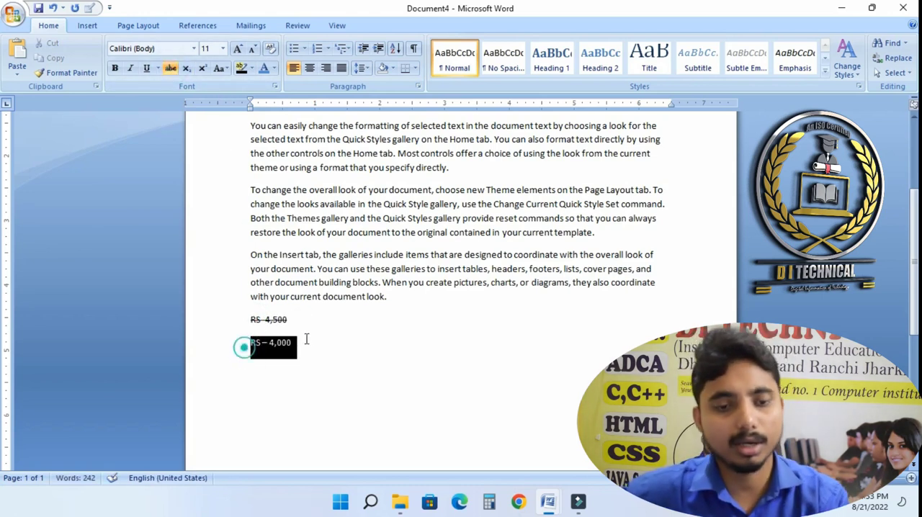
{"action": "left_click", "coordinate": [237, 48]}
{"action": "left_click", "coordinate": [237, 48]}
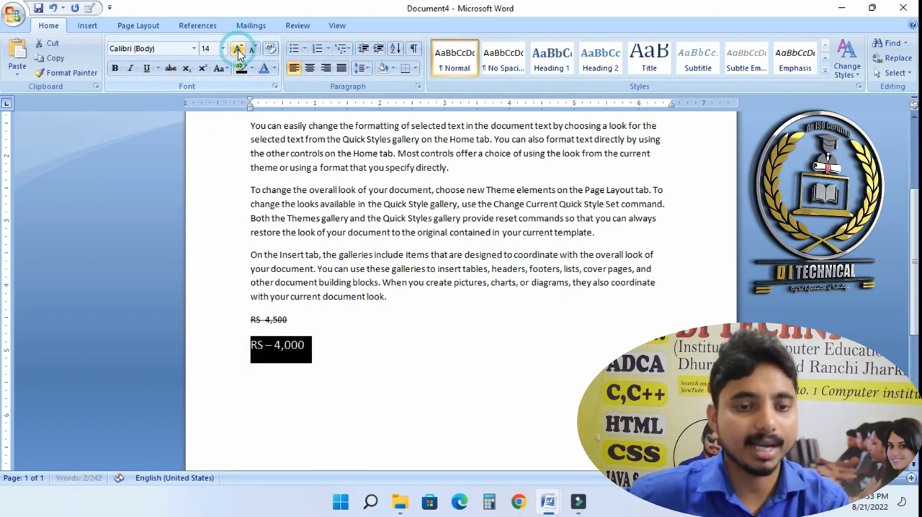
{"action": "left_click", "coordinate": [117, 72]}
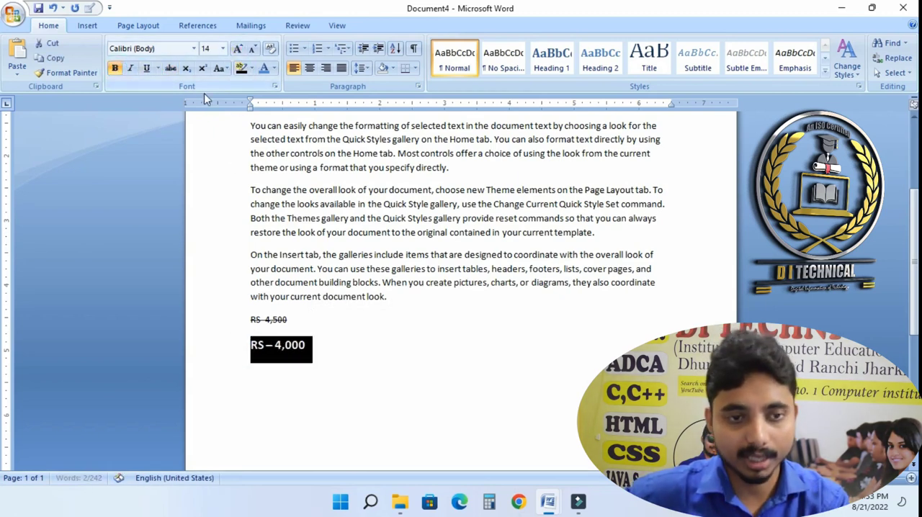
- Highlight the RS – 4,000 line in yellow
{"action": "left_click", "coordinate": [251, 68]}
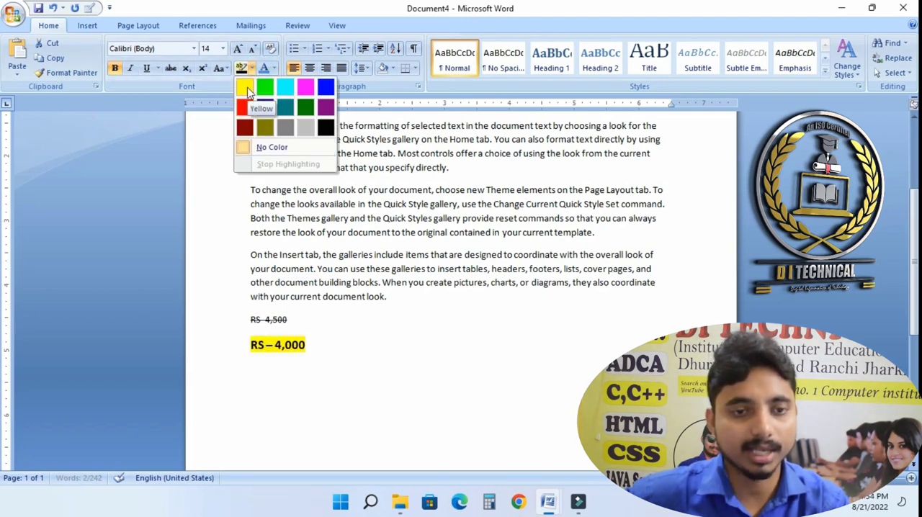
{"action": "left_click", "coordinate": [245, 88]}
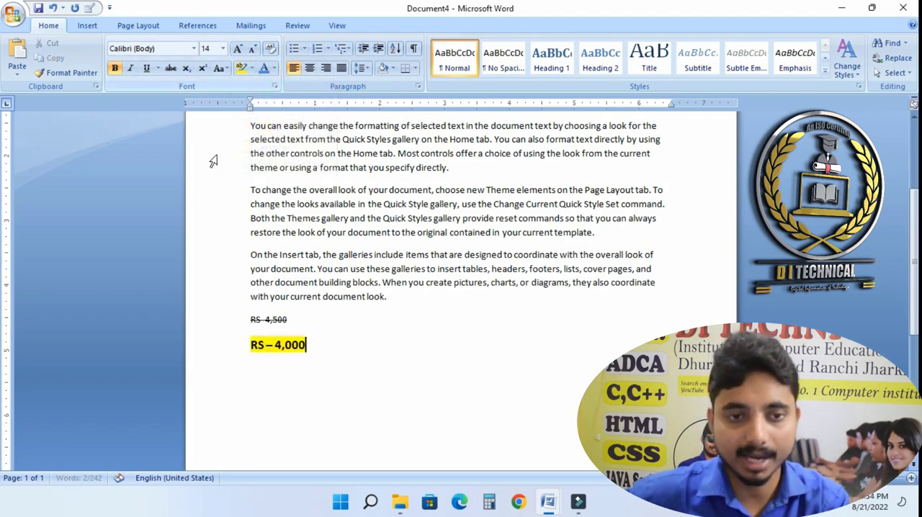
{"action": "left_click", "coordinate": [321, 344]}
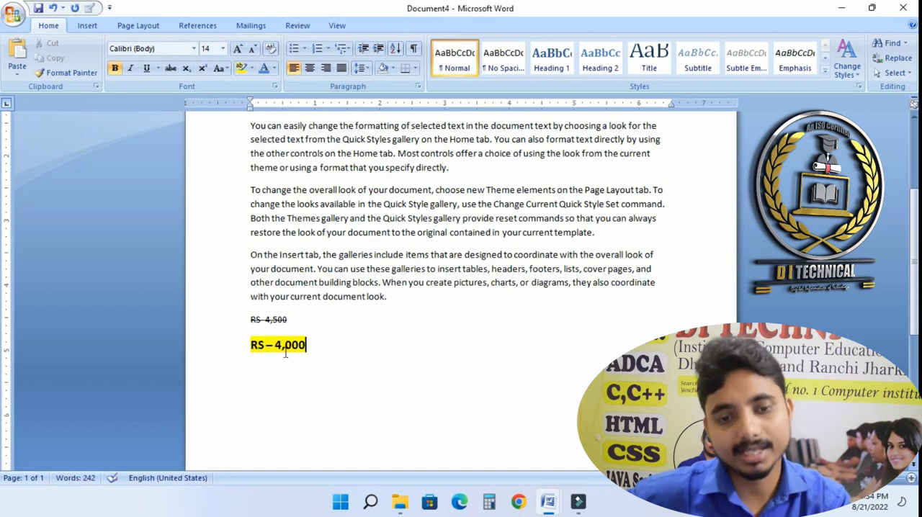
- Join the discounted price onto the same line as the struck-through original price
{"action": "left_click_drag", "start_coordinate": [316, 346], "coordinate": [255, 345]}
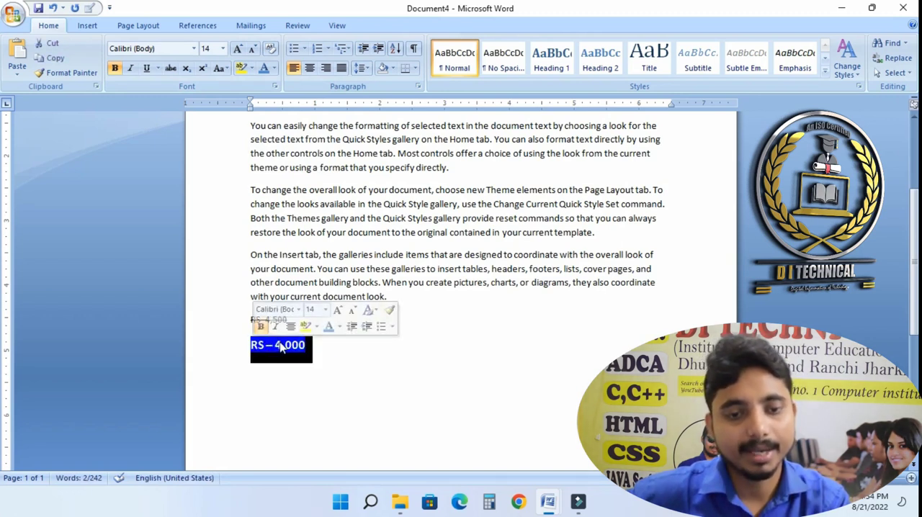
{"action": "left_click", "coordinate": [281, 344]}
{"action": "left_click_drag", "start_coordinate": [290, 320], "coordinate": [233, 324]}
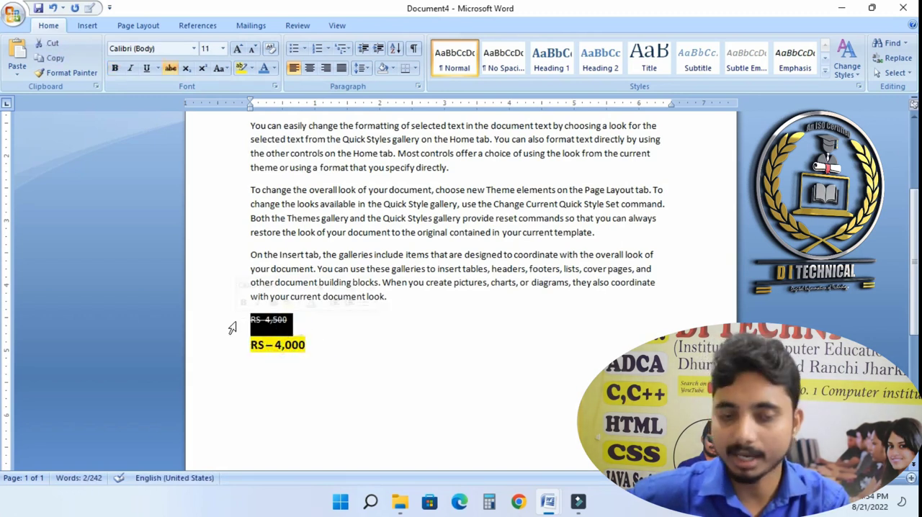
{"action": "left_click", "coordinate": [314, 347]}
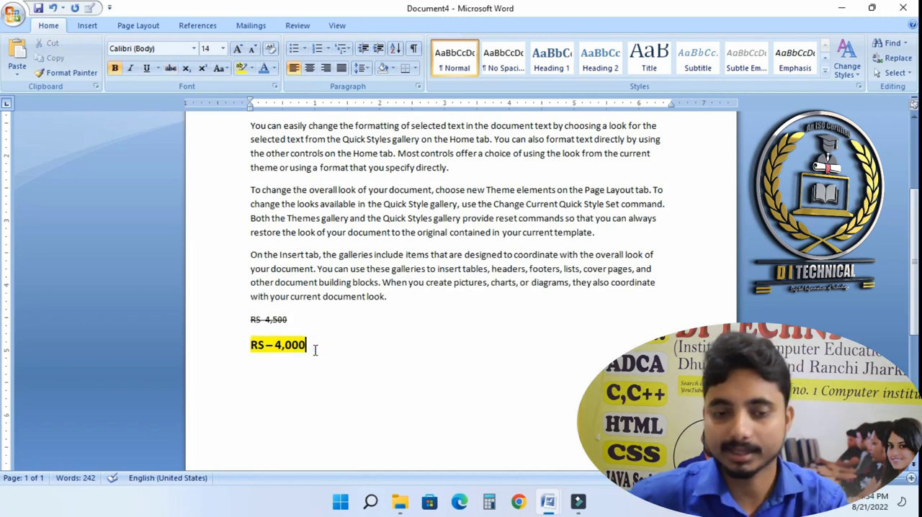
{"action": "left_click", "coordinate": [250, 347]}
{"action": "key", "text": "BackSpace"}
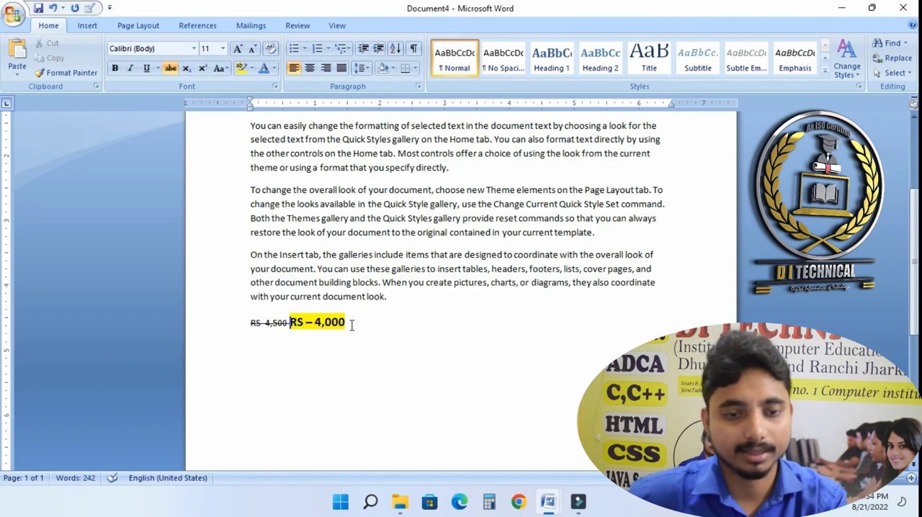
- On a new line, type the expression A2+b2
{"action": "left_click", "coordinate": [412, 326]}
{"action": "key", "text": "Return"}
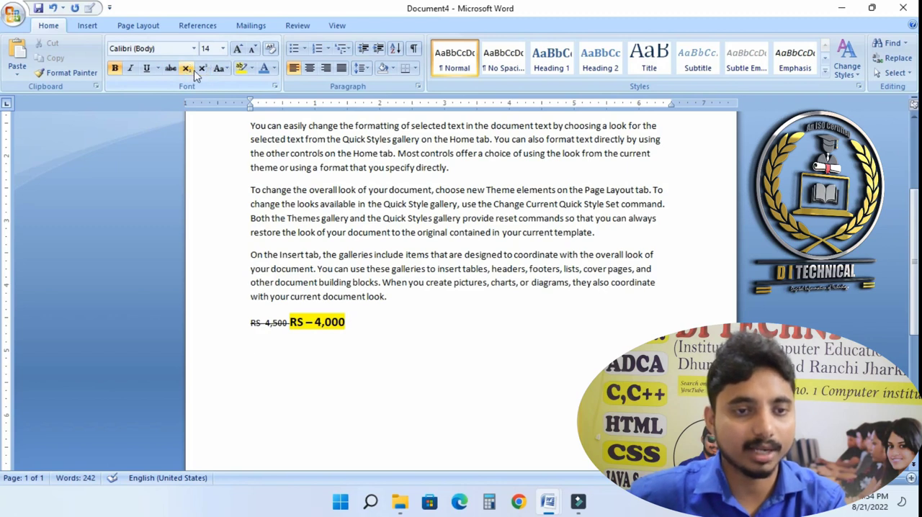
{"action": "type", "text": "A2"}
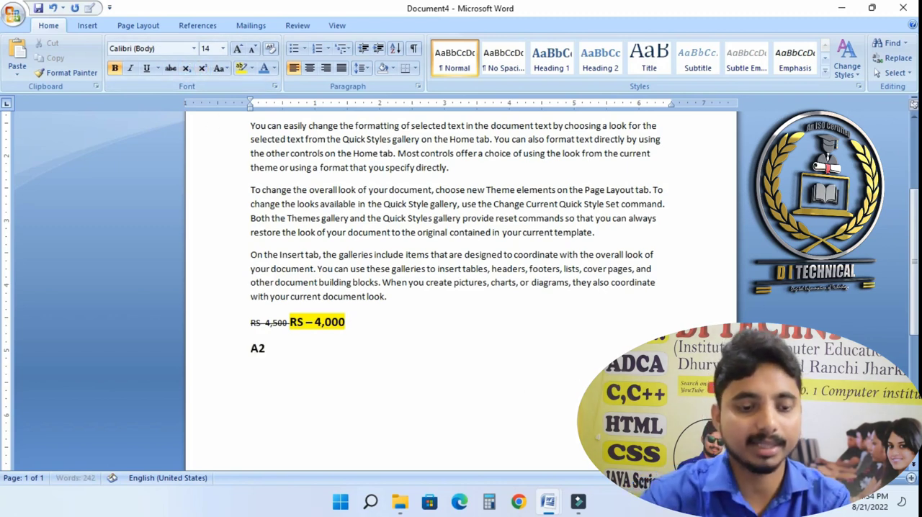
{"action": "type", "text": "+"}
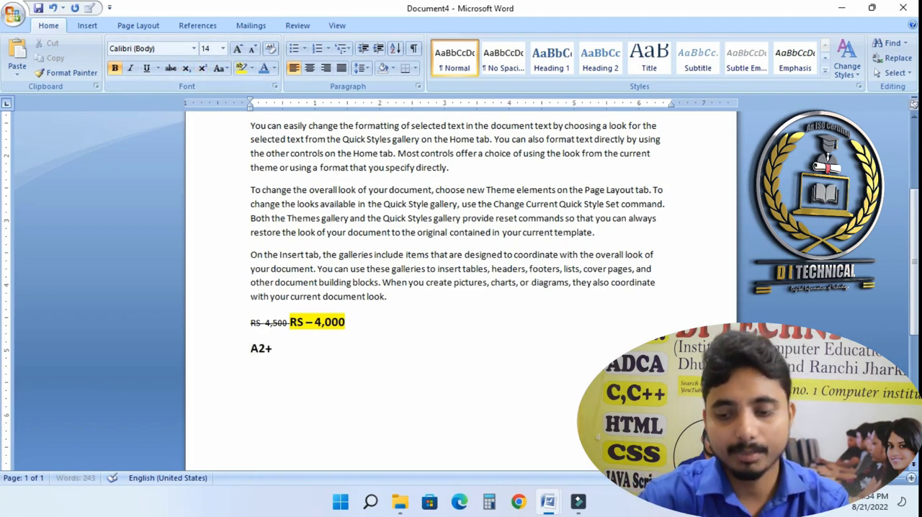
{"action": "type", "text": "b2"}
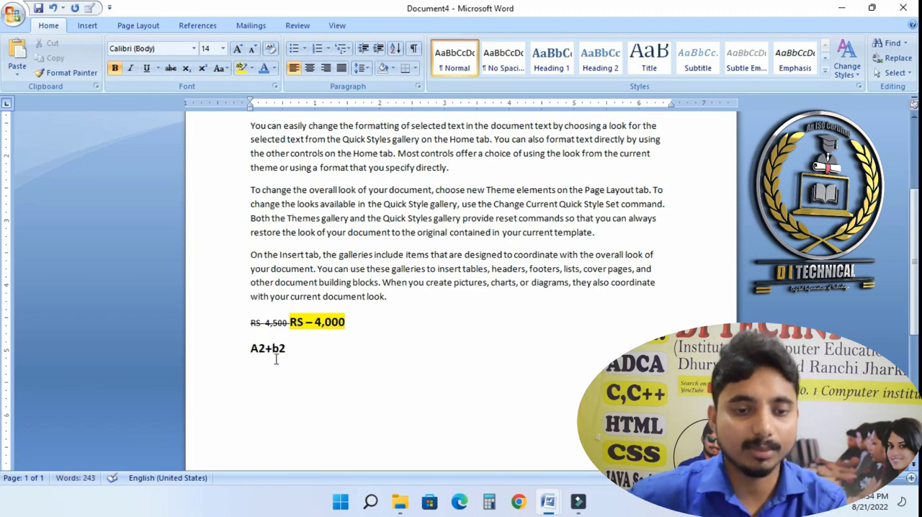
- Superscript both 2s in A2+b2
{"action": "left_click_drag", "start_coordinate": [283, 348], "coordinate": [278, 346]}
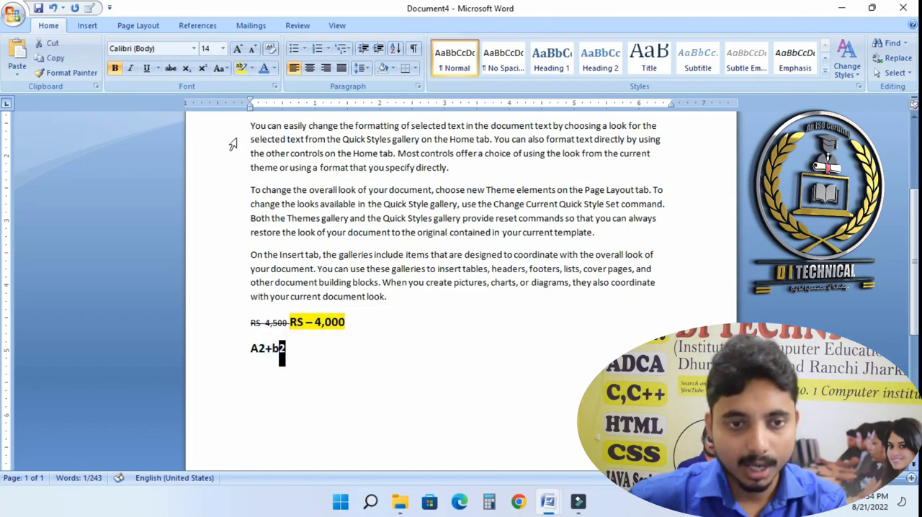
{"action": "left_click", "coordinate": [202, 67]}
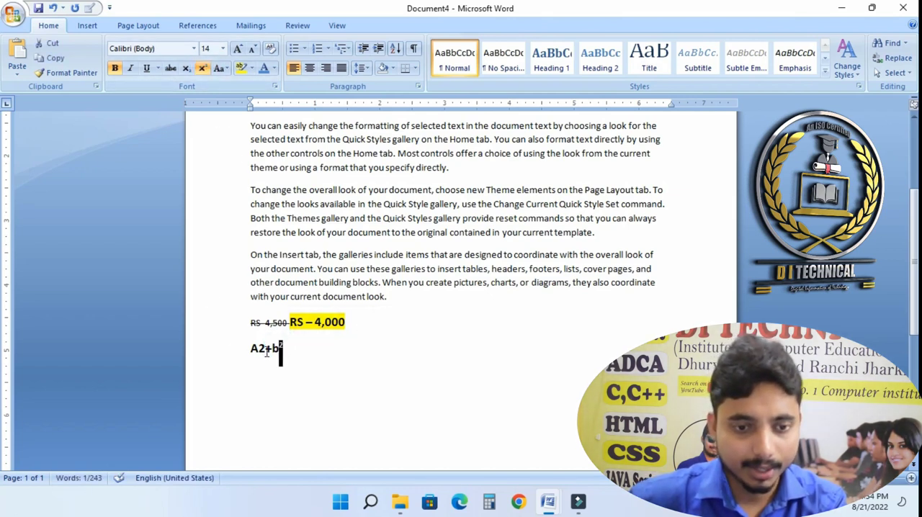
{"action": "left_click_drag", "start_coordinate": [265, 349], "coordinate": [258, 349]}
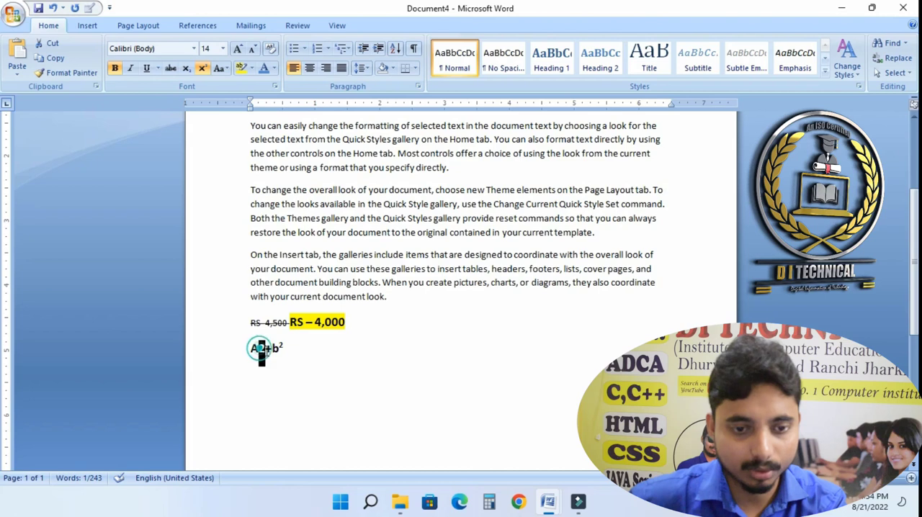
{"action": "left_click", "coordinate": [201, 71]}
- Change the capital A in the expression to lowercase
{"action": "left_click", "coordinate": [280, 360]}
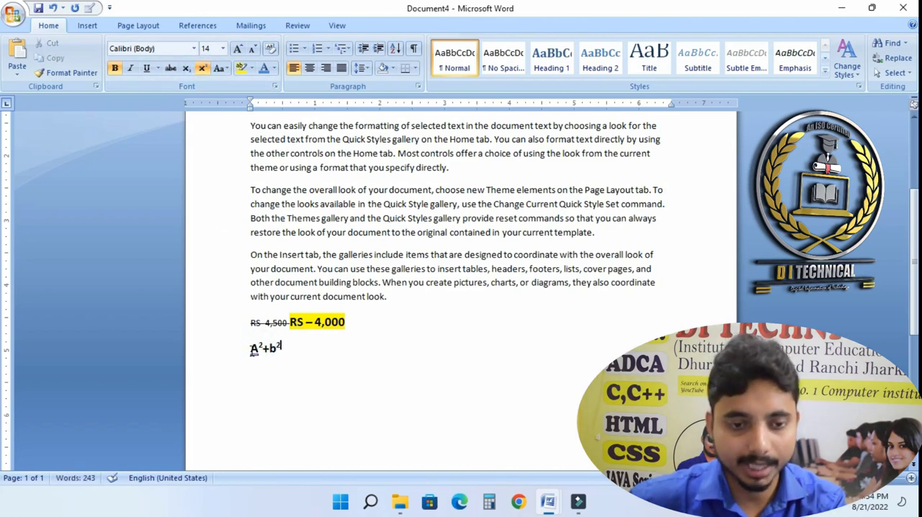
{"action": "left_click", "coordinate": [255, 352]}
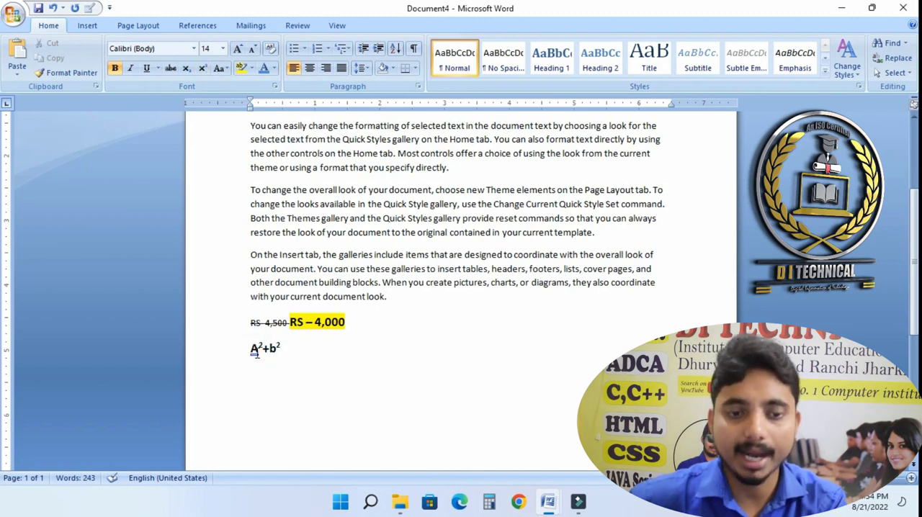
{"action": "left_click_drag", "start_coordinate": [247, 352], "coordinate": [258, 361]}
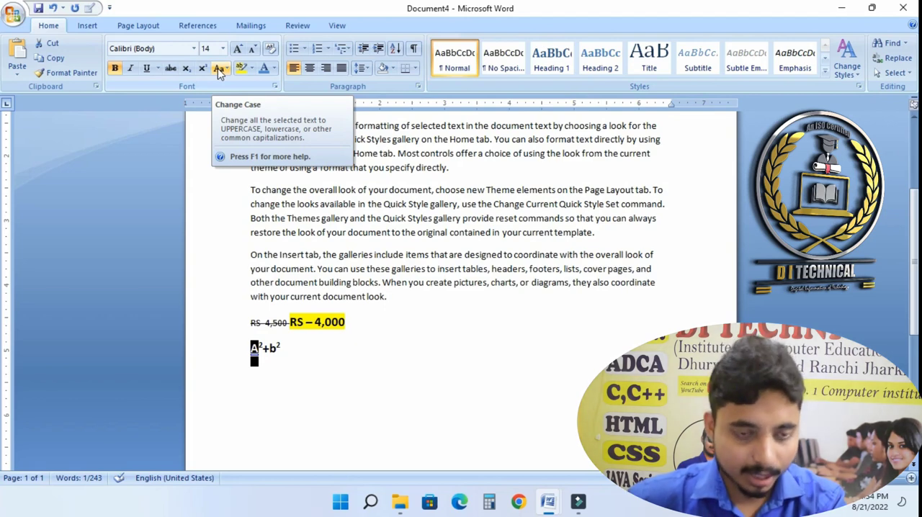
{"action": "left_click", "coordinate": [219, 71]}
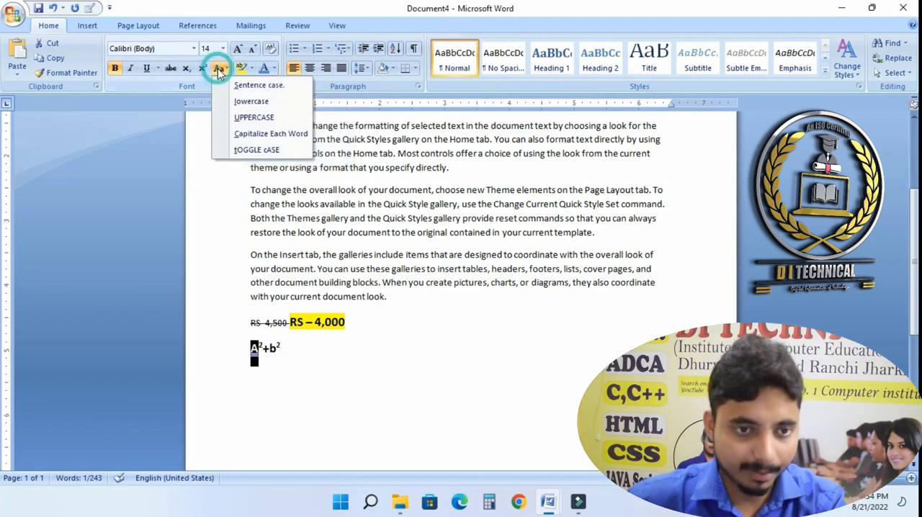
{"action": "left_click", "coordinate": [239, 102]}
- On a new line, type CO2 and make its 2 subscript
{"action": "left_click", "coordinate": [326, 391]}
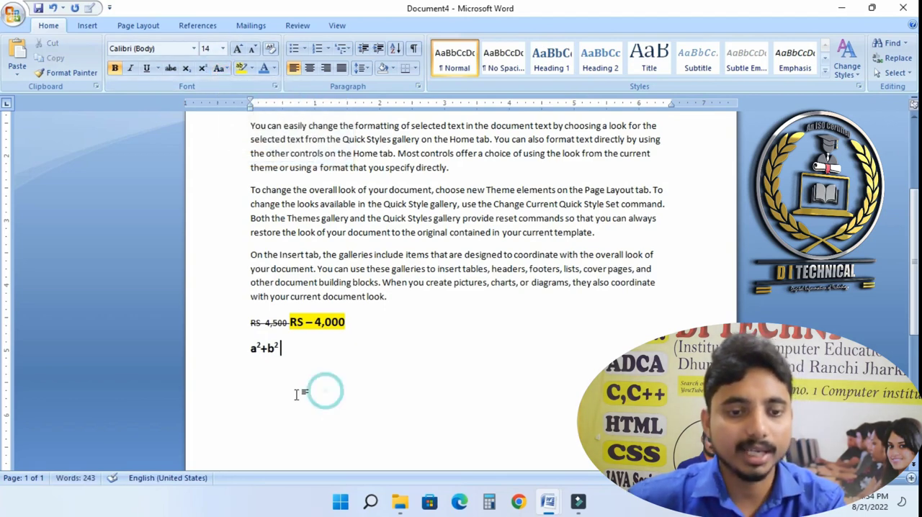
{"action": "key", "text": "Return"}
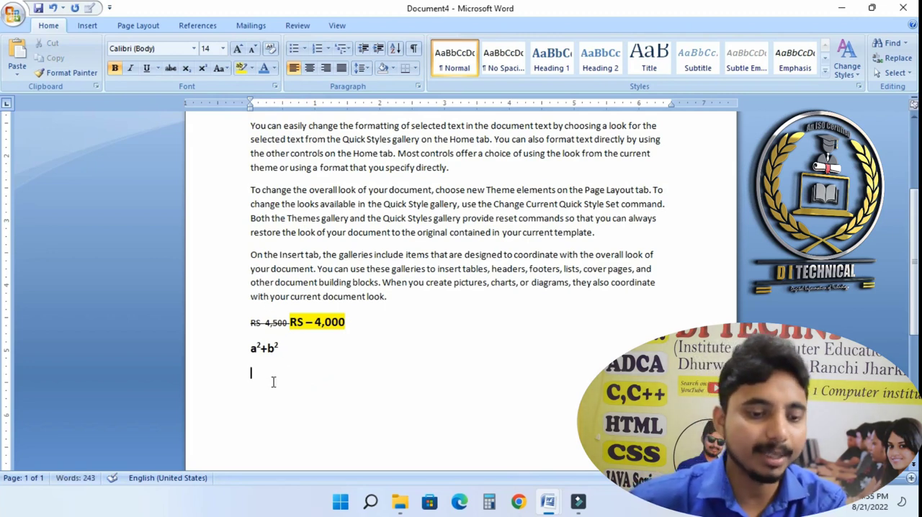
{"action": "type", "text": "CO2"}
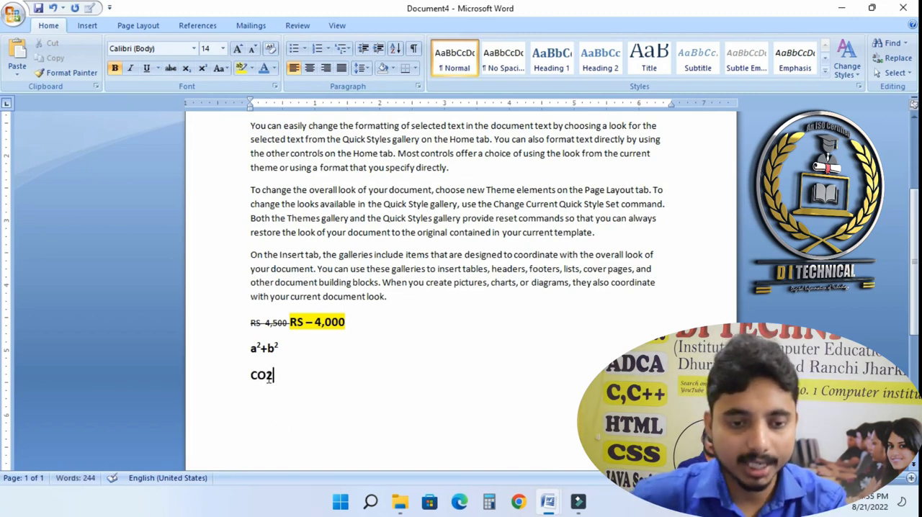
{"action": "left_click_drag", "start_coordinate": [274, 376], "coordinate": [267, 376]}
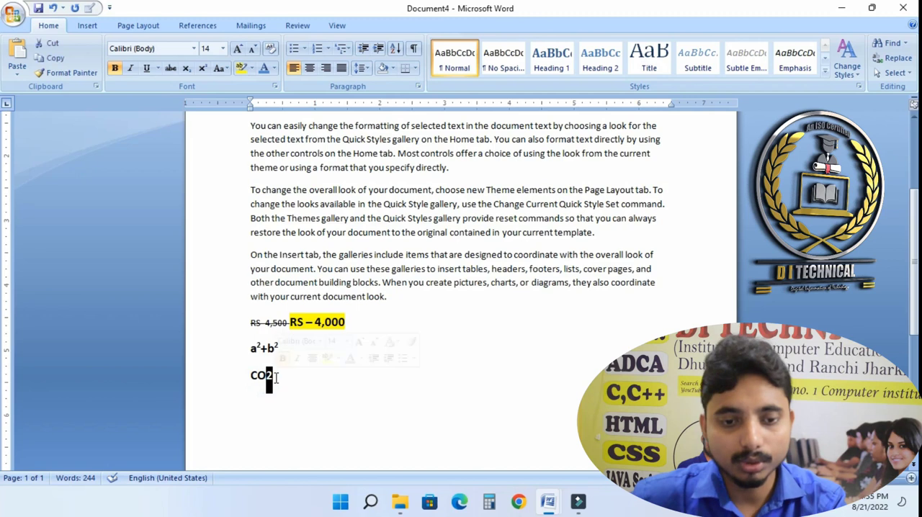
{"action": "left_click", "coordinate": [187, 68]}
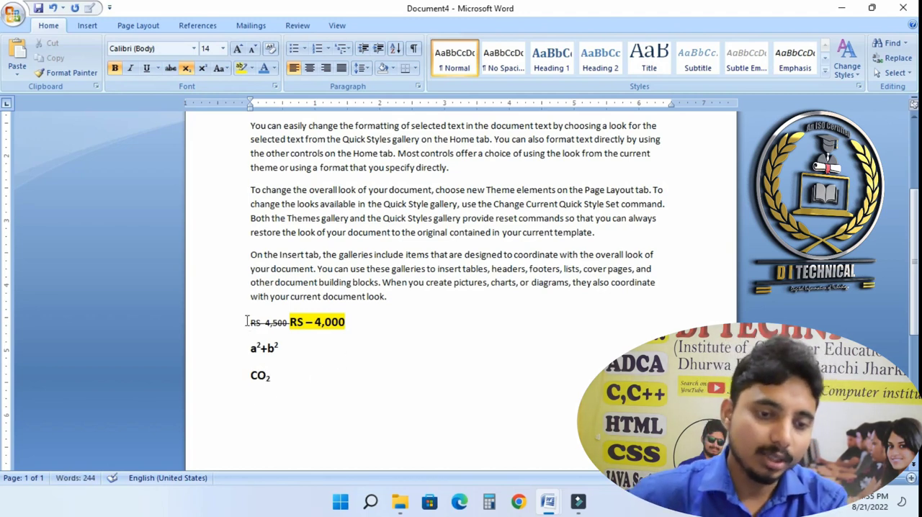
- Delete the price, expression and CO2 lines below the sample paragraphs
{"action": "left_click_drag", "start_coordinate": [245, 321], "coordinate": [306, 406]}
{"action": "key", "text": "Delete"}
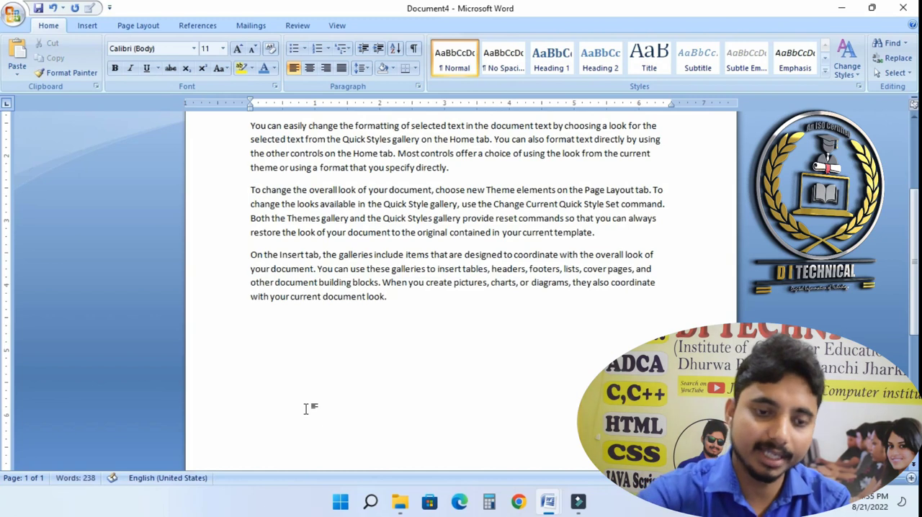
{"action": "left_click", "coordinate": [227, 69]}
{"action": "left_click", "coordinate": [226, 69]}
{"action": "left_click", "coordinate": [226, 69]}
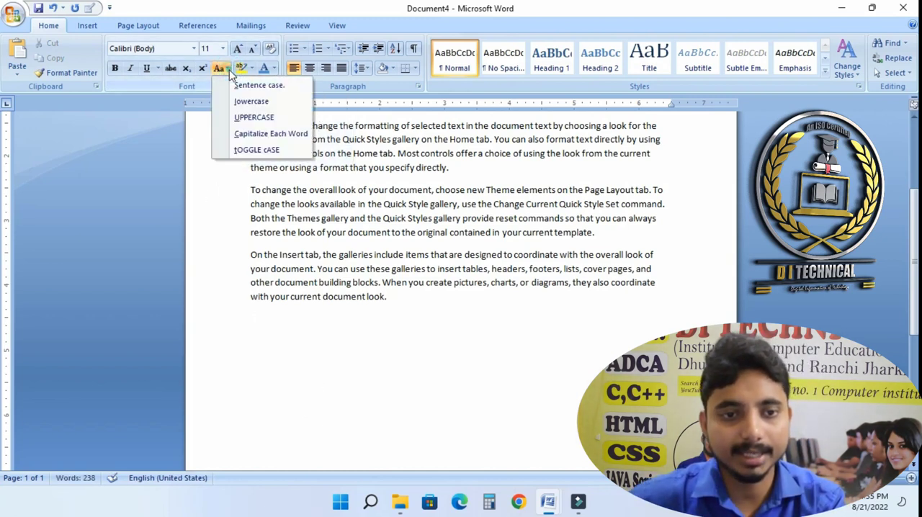
{"action": "left_click", "coordinate": [319, 325]}
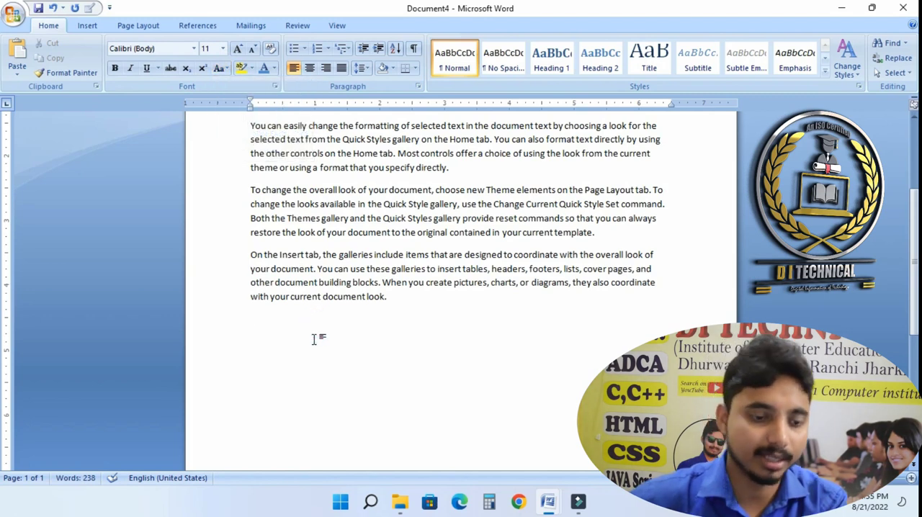
- Type the instructor's name followed by Sir on the empty line and change it to Sentence case
{"action": "type", "text": "Anil S"}
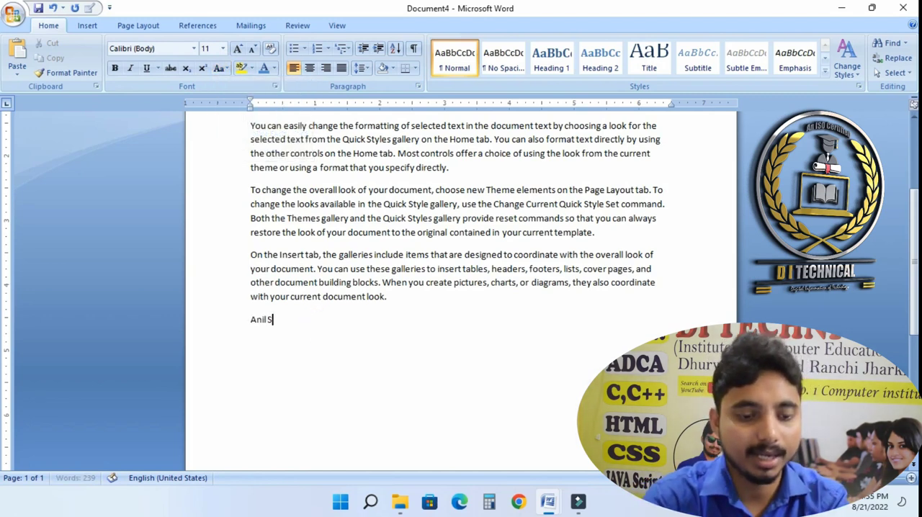
{"action": "type", "text": "ir"}
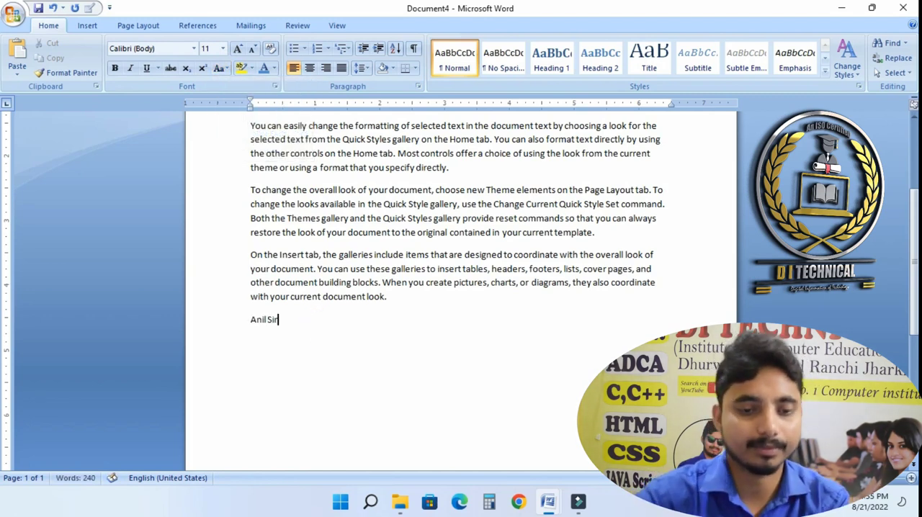
{"action": "left_click_drag", "start_coordinate": [309, 327], "coordinate": [238, 327]}
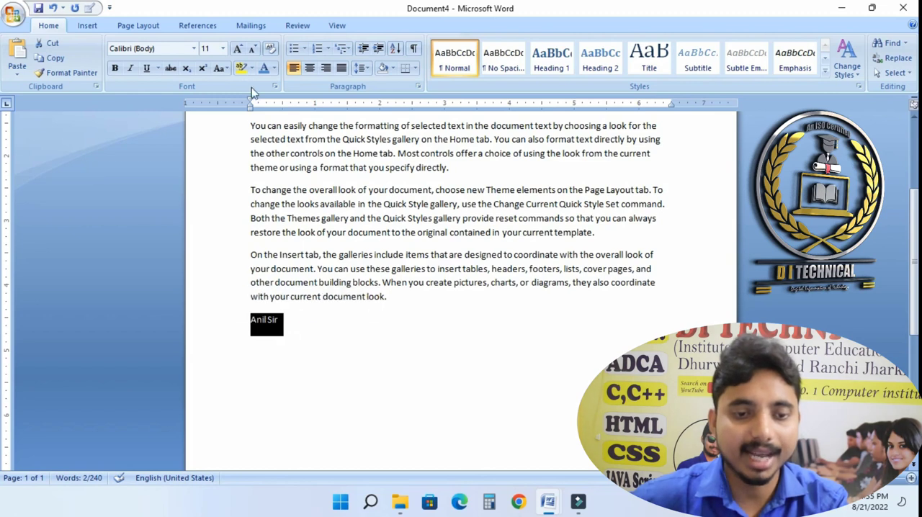
{"action": "left_click", "coordinate": [224, 70]}
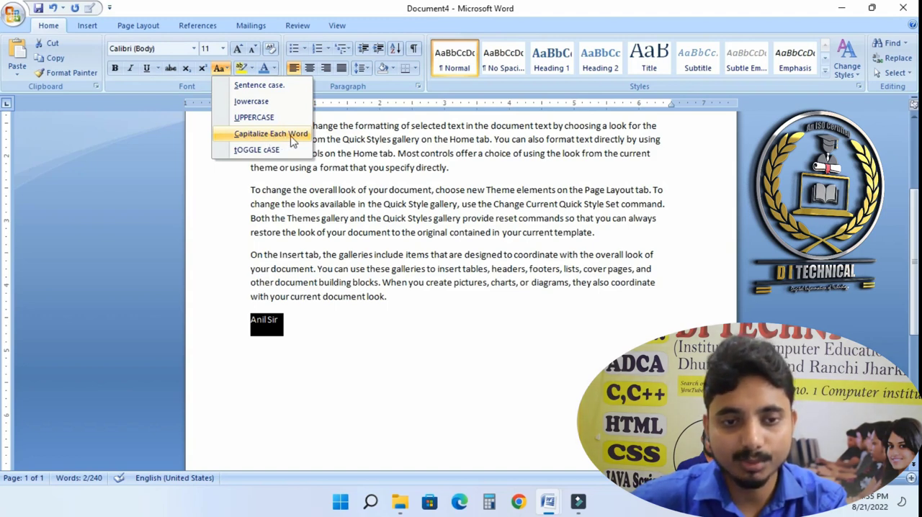
{"action": "left_click", "coordinate": [254, 86]}
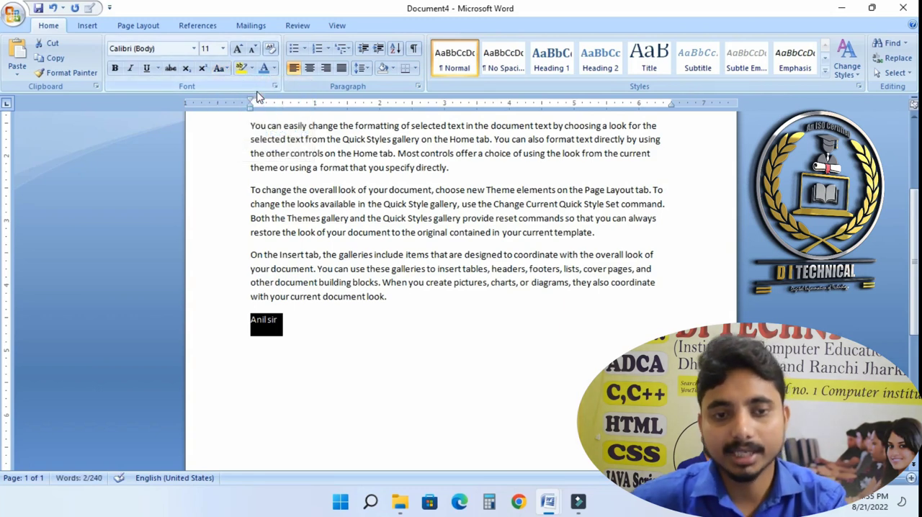
- Select the name line and grow its font size step by step up to 72 pt
{"action": "left_click", "coordinate": [257, 352]}
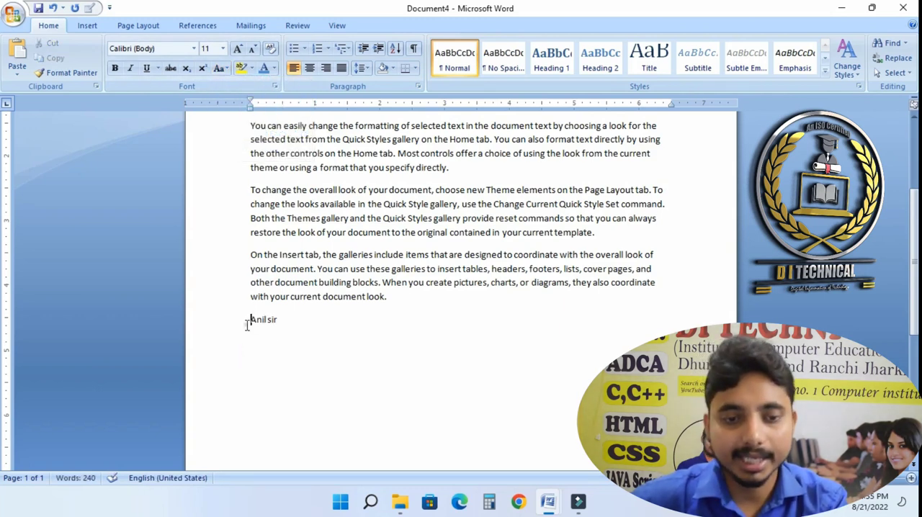
{"action": "left_click", "coordinate": [247, 323]}
{"action": "left_click", "coordinate": [237, 48]}
{"action": "left_click", "coordinate": [237, 49]}
{"action": "left_click", "coordinate": [237, 49]}
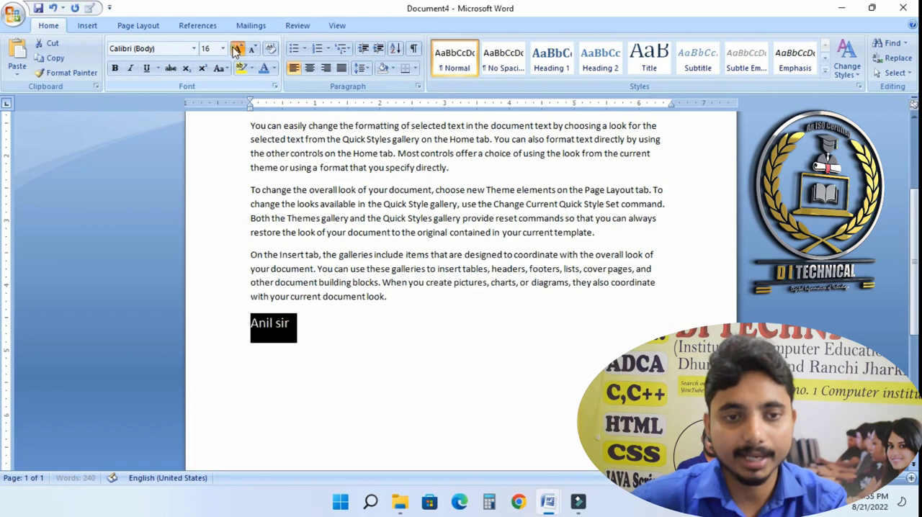
{"action": "left_click", "coordinate": [237, 48]}
{"action": "left_click", "coordinate": [237, 48]}
{"action": "left_click", "coordinate": [237, 48]}
{"action": "left_click", "coordinate": [237, 48]}
{"action": "left_click", "coordinate": [237, 49]}
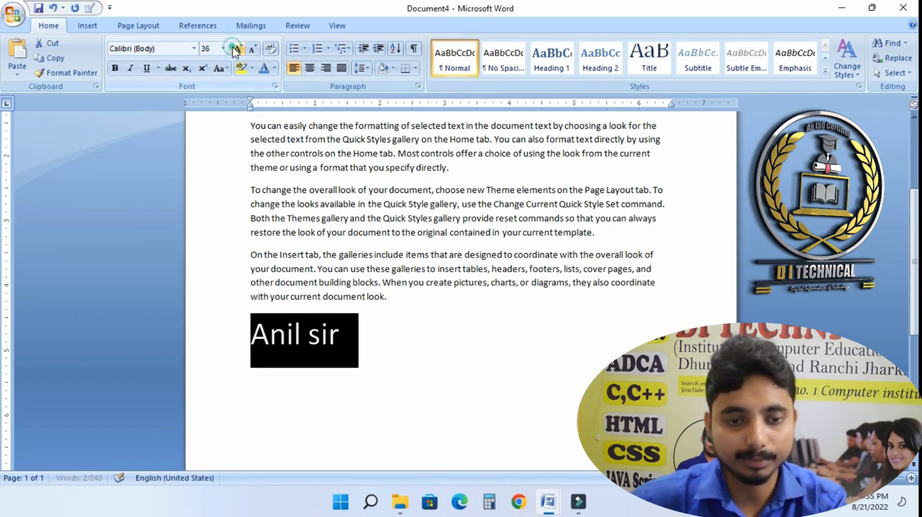
{"action": "left_click", "coordinate": [237, 48]}
{"action": "left_click", "coordinate": [237, 49]}
{"action": "left_click", "coordinate": [237, 48]}
{"action": "left_click", "coordinate": [366, 344]}
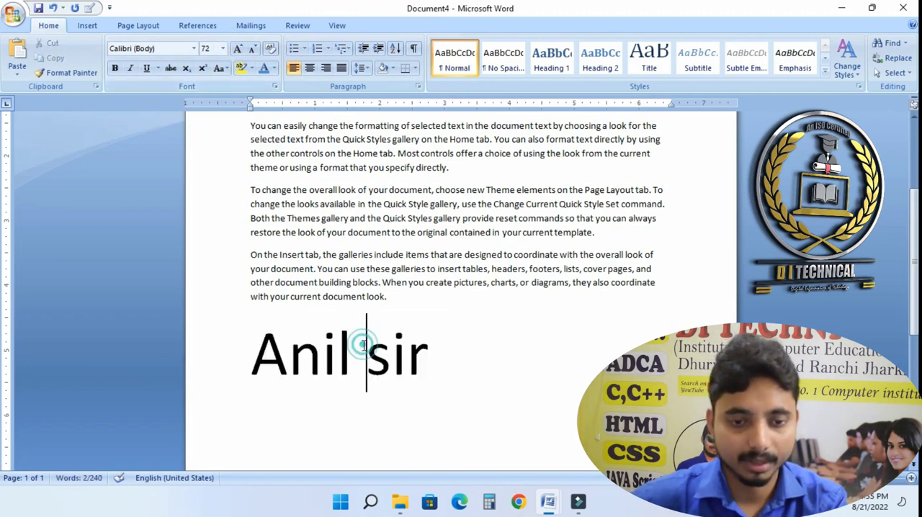
- Select the name and change it to lowercase with Change Case
{"action": "left_click", "coordinate": [461, 372]}
{"action": "left_click_drag", "start_coordinate": [438, 376], "coordinate": [466, 372]}
{"action": "left_click", "coordinate": [293, 389]}
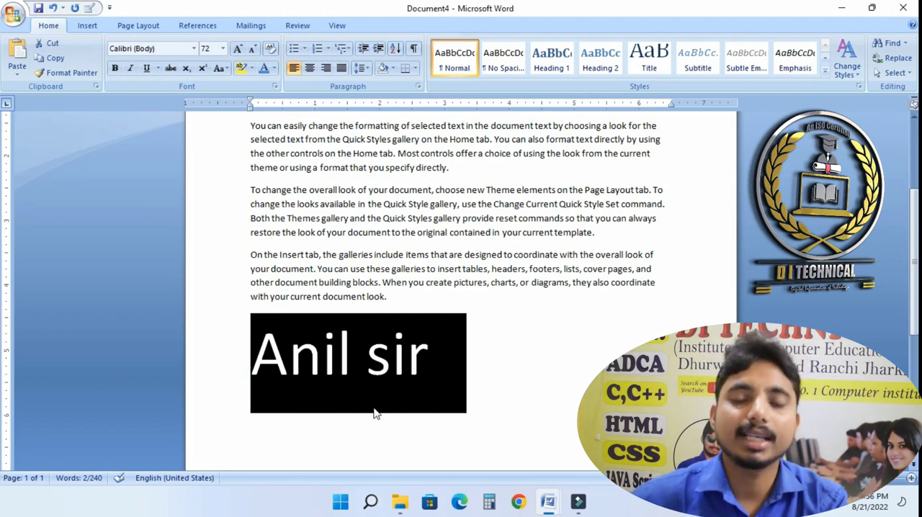
{"action": "left_click", "coordinate": [220, 68]}
{"action": "left_click", "coordinate": [245, 102]}
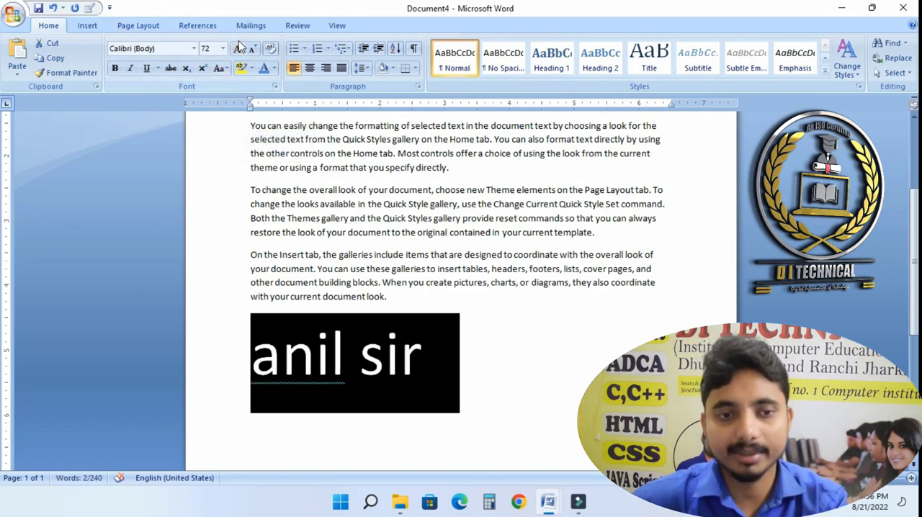
- Switch the name to UPPERCASE, then to Capitalize Each Word
{"action": "left_click", "coordinate": [219, 68]}
{"action": "left_click", "coordinate": [254, 118]}
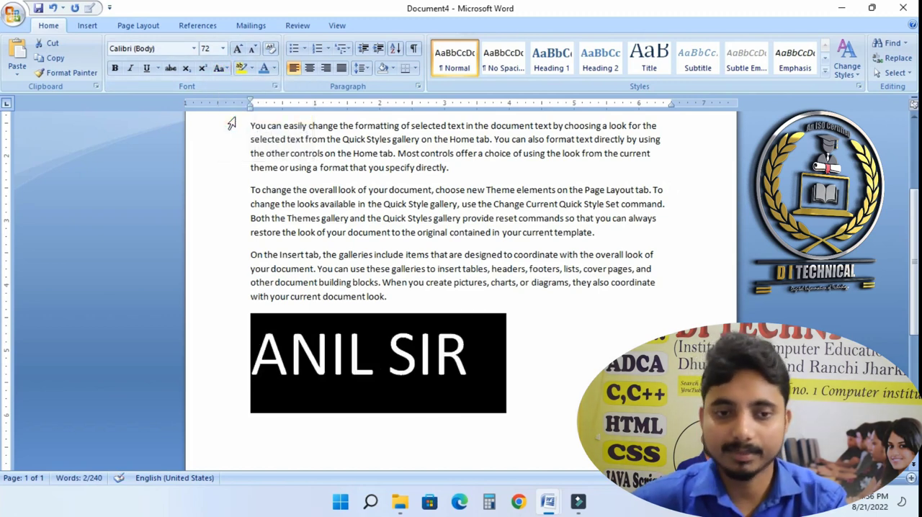
{"action": "left_click", "coordinate": [220, 68]}
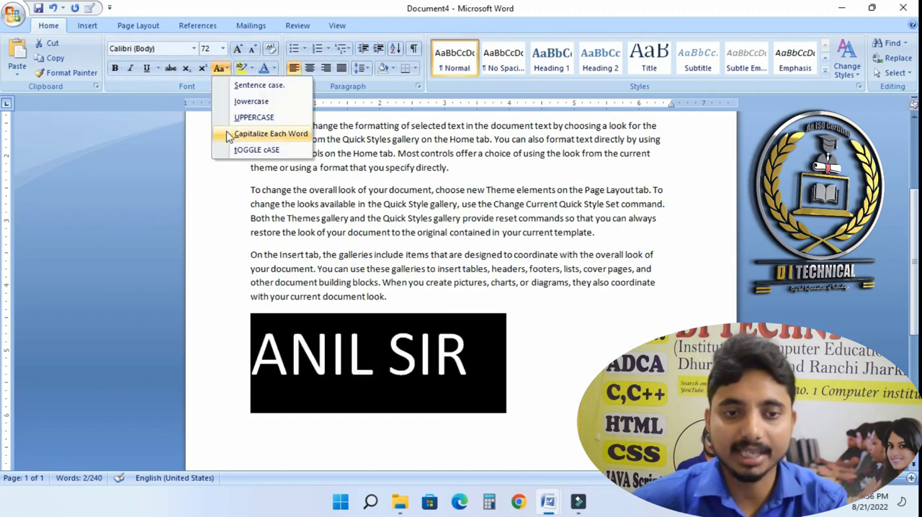
{"action": "left_click", "coordinate": [224, 134]}
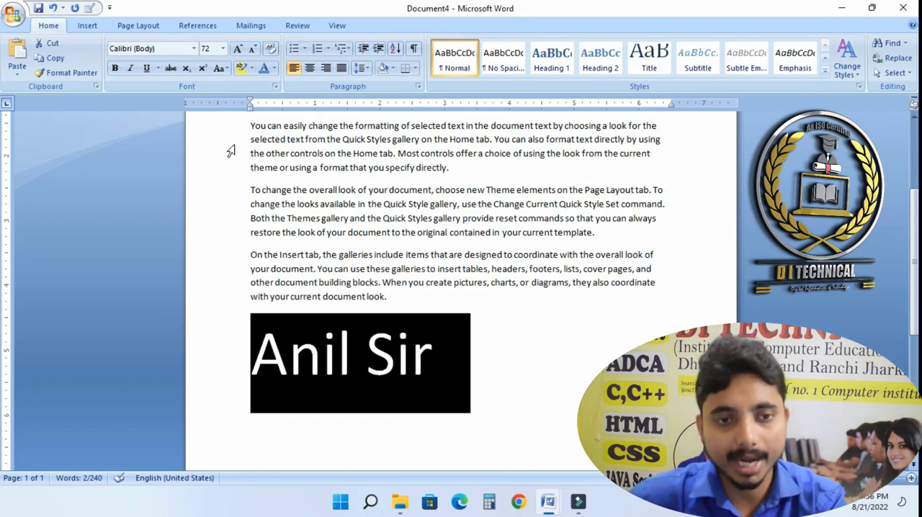
- Apply tOGGLE cASE to the name, then restore Capitalize Each Word
{"action": "left_click", "coordinate": [222, 67]}
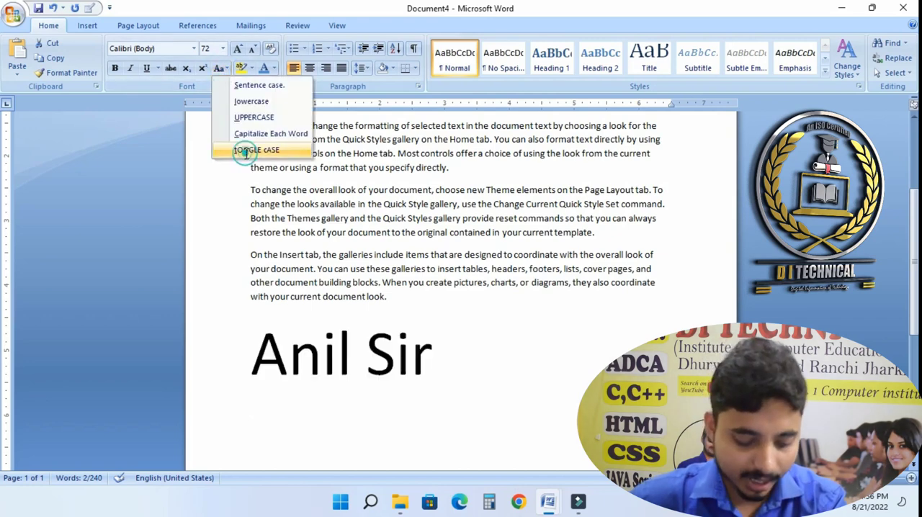
{"action": "left_click", "coordinate": [248, 151]}
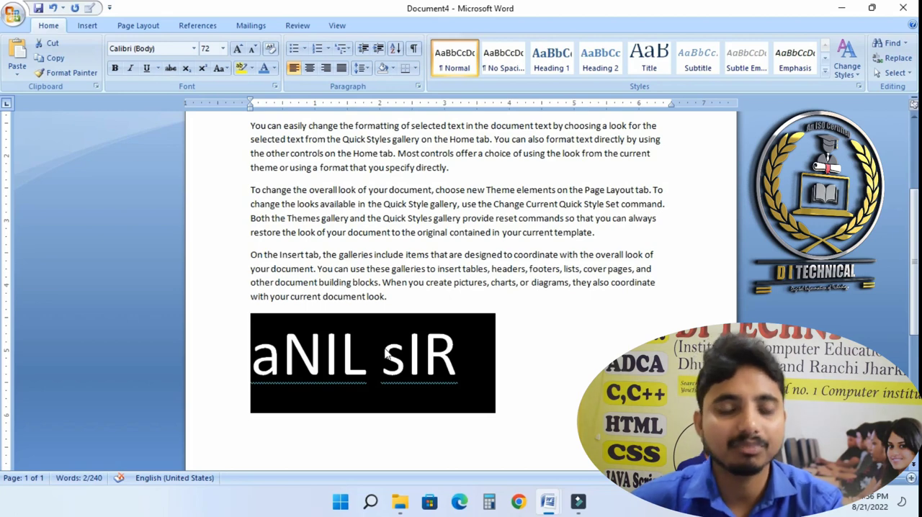
{"action": "left_click", "coordinate": [217, 68]}
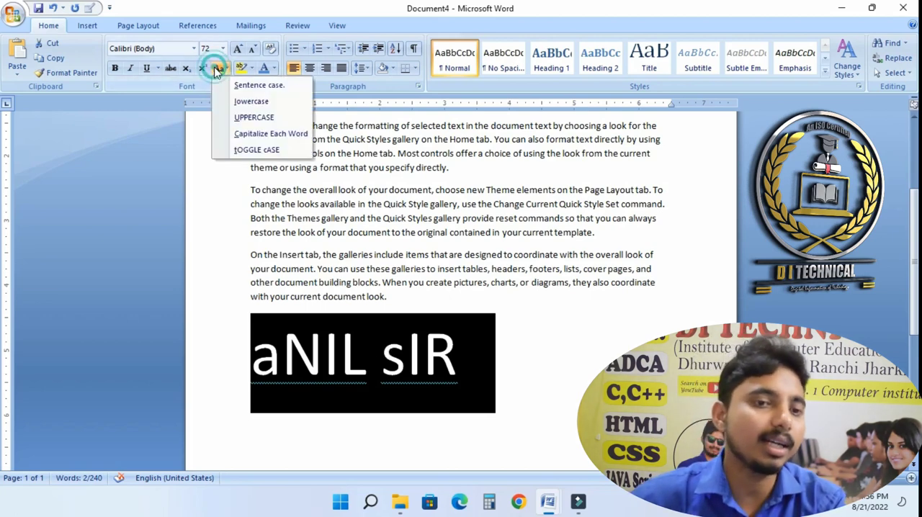
{"action": "left_click", "coordinate": [252, 134]}
{"action": "left_click", "coordinate": [422, 364]}
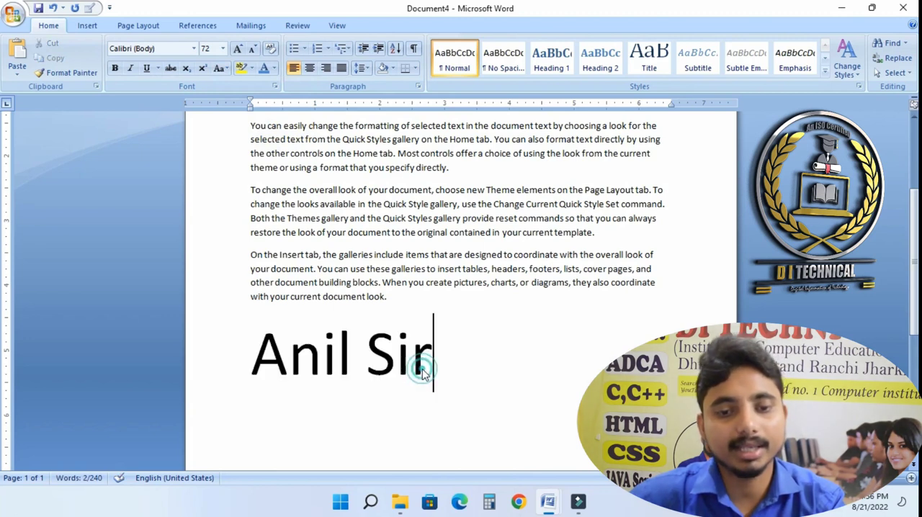
- Set the name's font size to 20 and add a new line after it
{"action": "triple_click", "coordinate": [460, 357]}
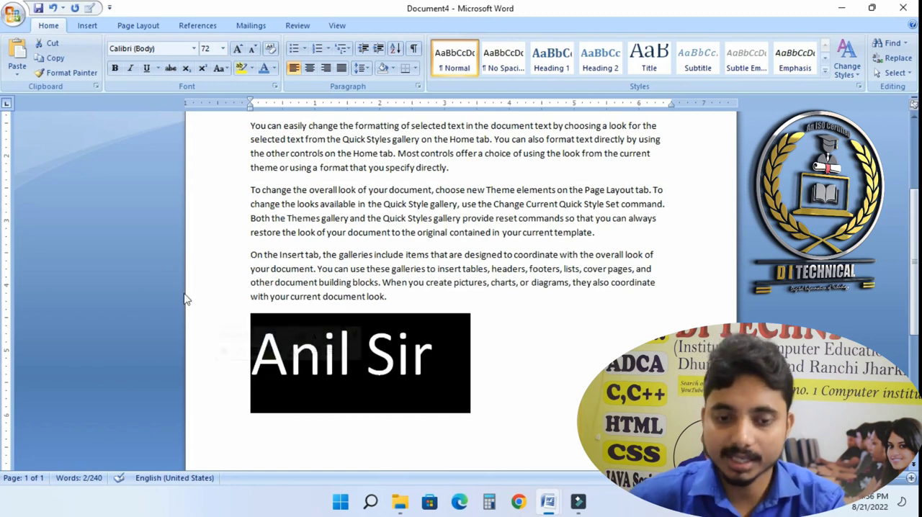
{"action": "left_click", "coordinate": [222, 48]}
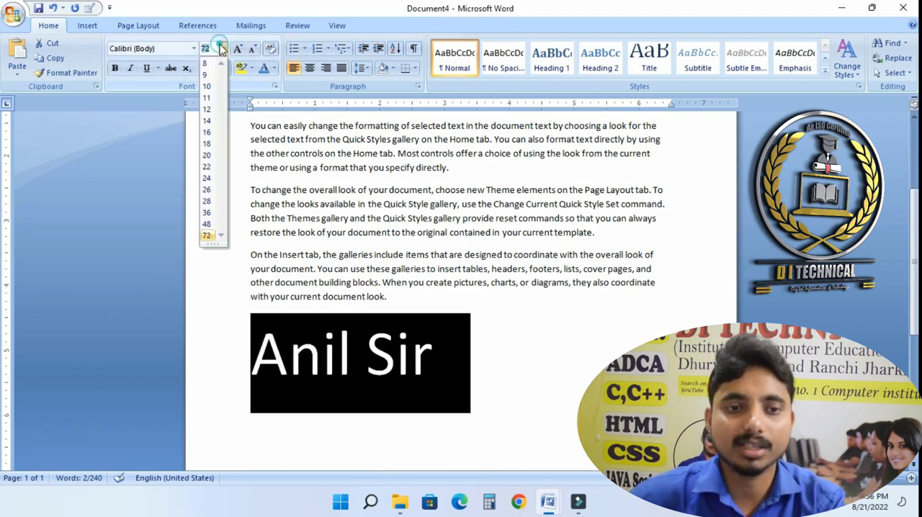
{"action": "left_click", "coordinate": [207, 157]}
{"action": "left_click", "coordinate": [425, 389]}
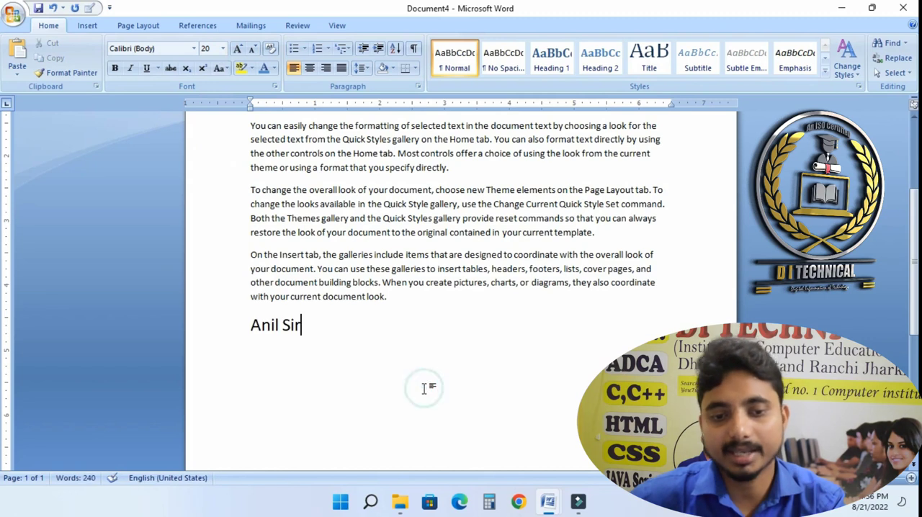
{"action": "key", "text": "Return"}
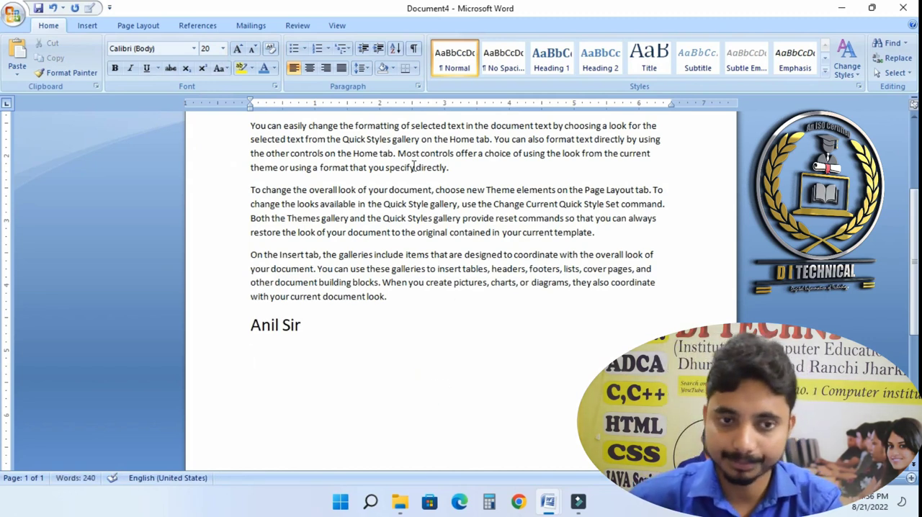
- Highlight the name in yellow
{"action": "left_click", "coordinate": [253, 68]}
{"action": "left_click_drag", "start_coordinate": [319, 356], "coordinate": [307, 336]}
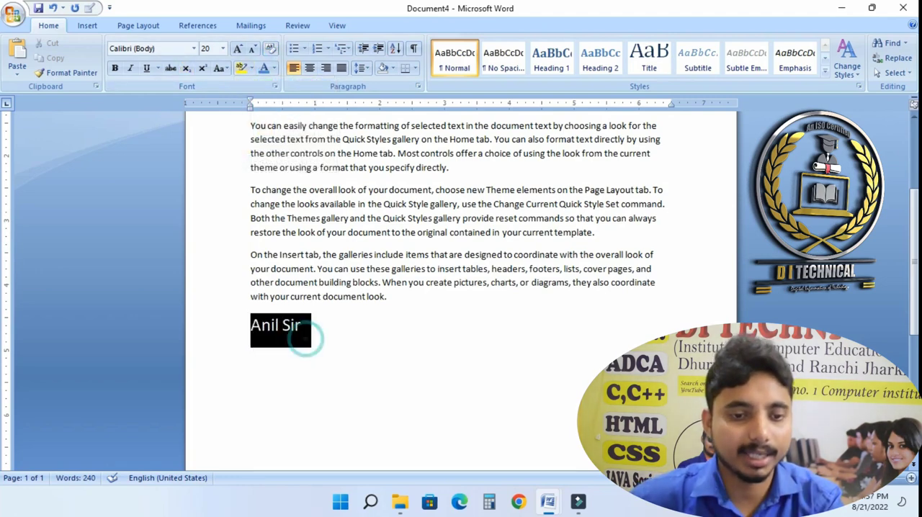
{"action": "left_click", "coordinate": [251, 69]}
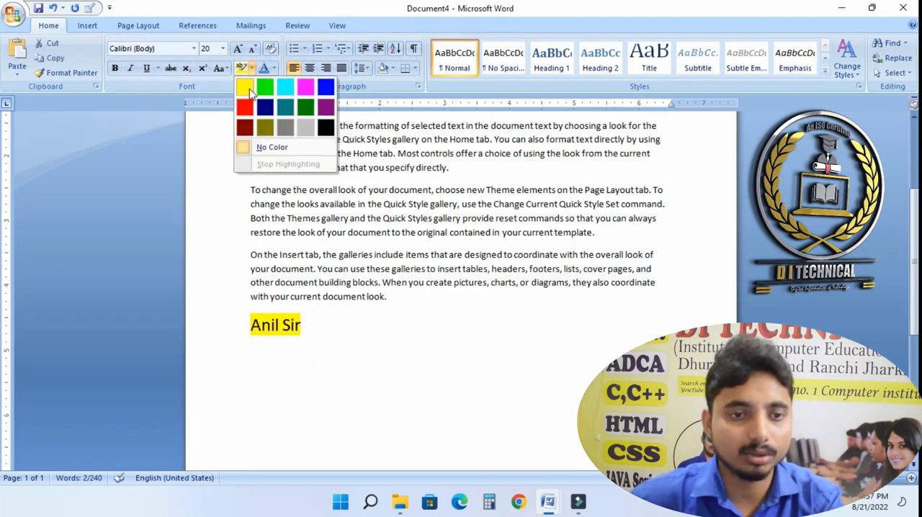
{"action": "left_click", "coordinate": [249, 94]}
{"action": "left_click", "coordinate": [312, 328]}
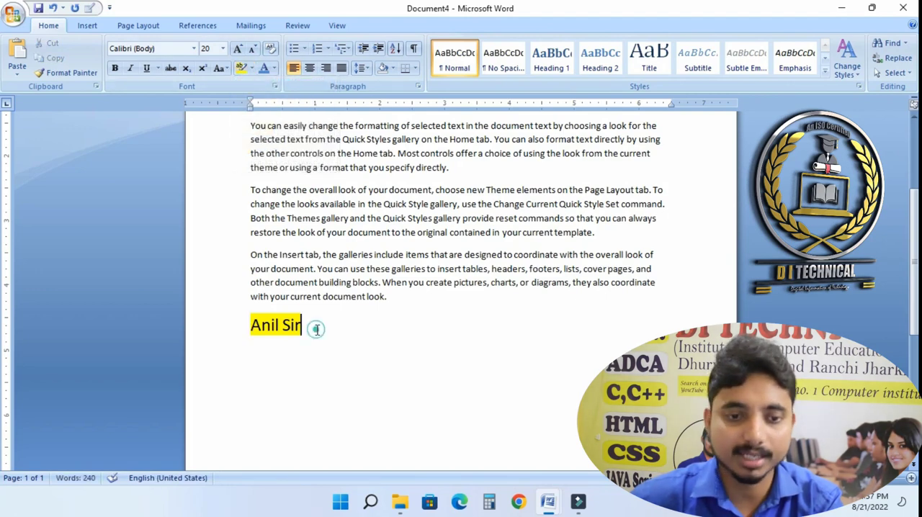
- Make the name bold and change its font color to purple
{"action": "left_click", "coordinate": [205, 318]}
{"action": "left_click", "coordinate": [115, 68]}
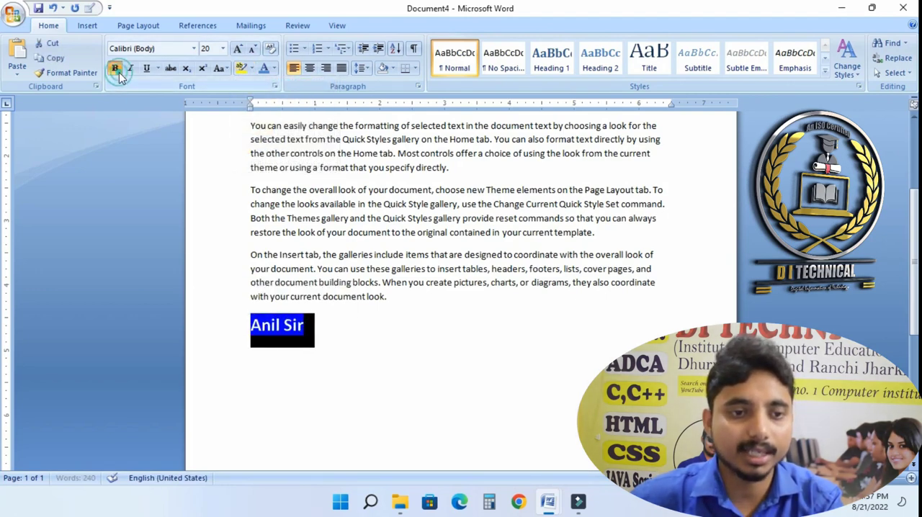
{"action": "left_click", "coordinate": [442, 421]}
{"action": "left_click_drag", "start_coordinate": [364, 333], "coordinate": [233, 329]}
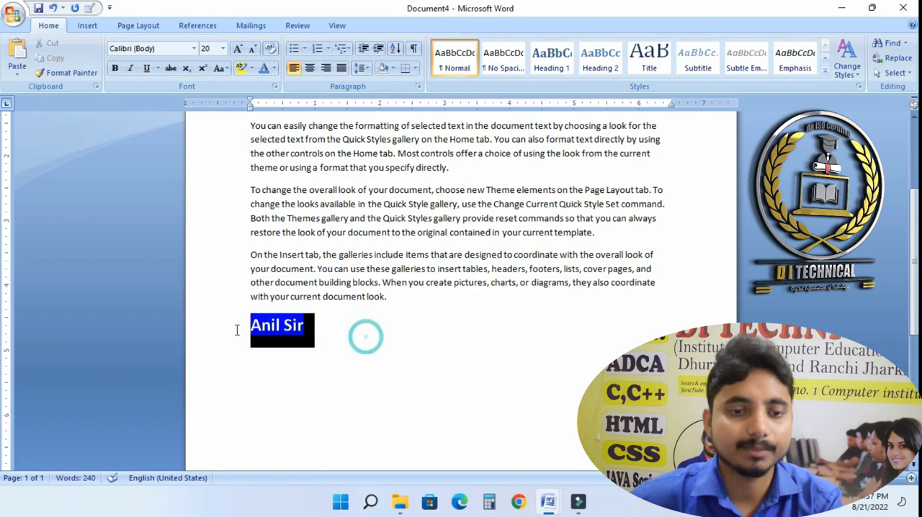
{"action": "left_click", "coordinate": [274, 68]}
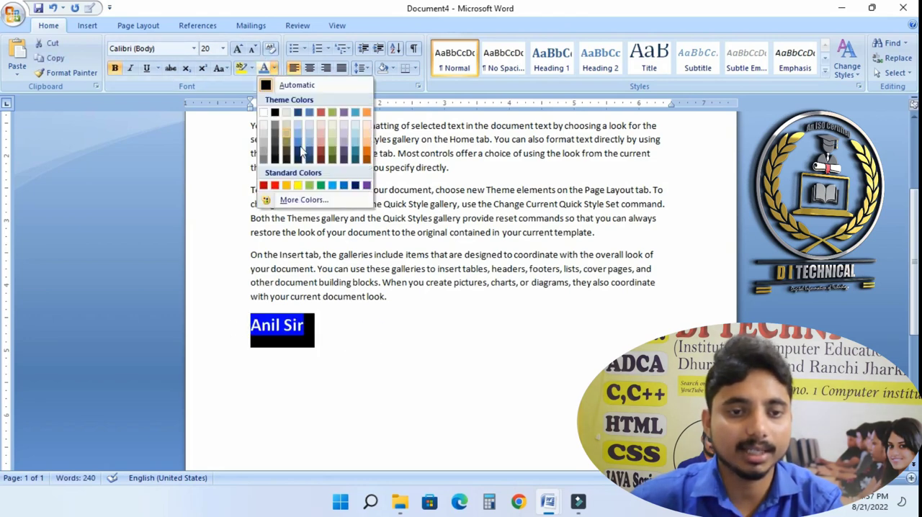
{"action": "left_click", "coordinate": [355, 186]}
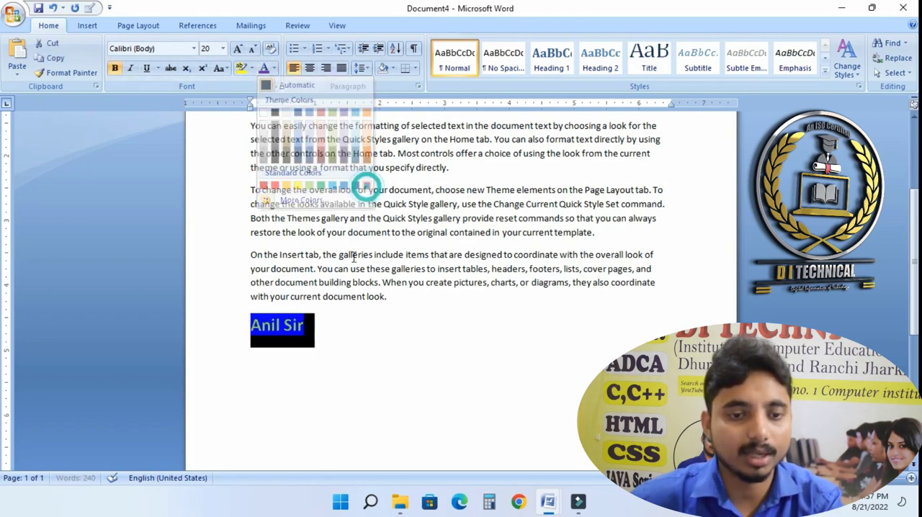
{"action": "left_click", "coordinate": [332, 352]}
{"action": "left_click", "coordinate": [353, 343]}
{"action": "left_click_drag", "start_coordinate": [353, 344], "coordinate": [196, 334]}
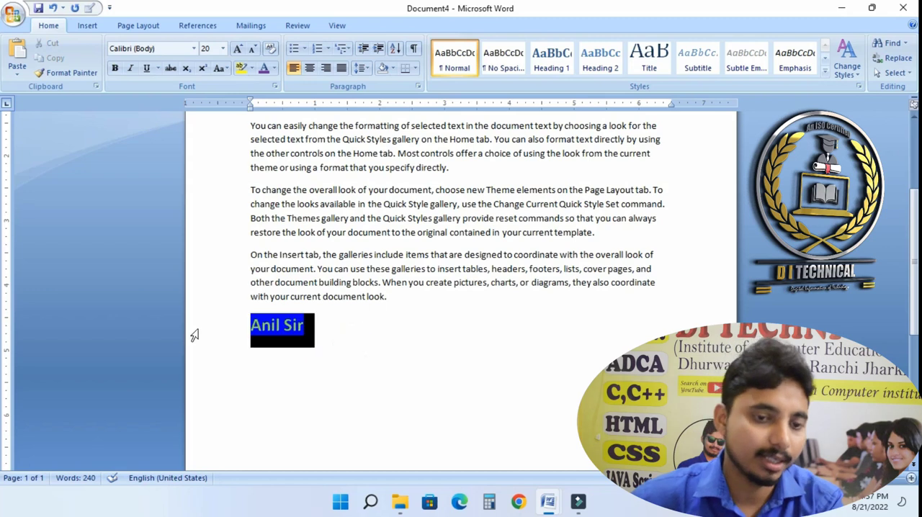
- Enlarge the name's font size to 72 pt
{"action": "left_click", "coordinate": [238, 48]}
{"action": "left_click", "coordinate": [238, 48]}
{"action": "left_click", "coordinate": [237, 48]}
{"action": "left_click", "coordinate": [238, 49]}
{"action": "left_click", "coordinate": [238, 48]}
{"action": "left_click", "coordinate": [238, 48]}
{"action": "left_click", "coordinate": [238, 48]}
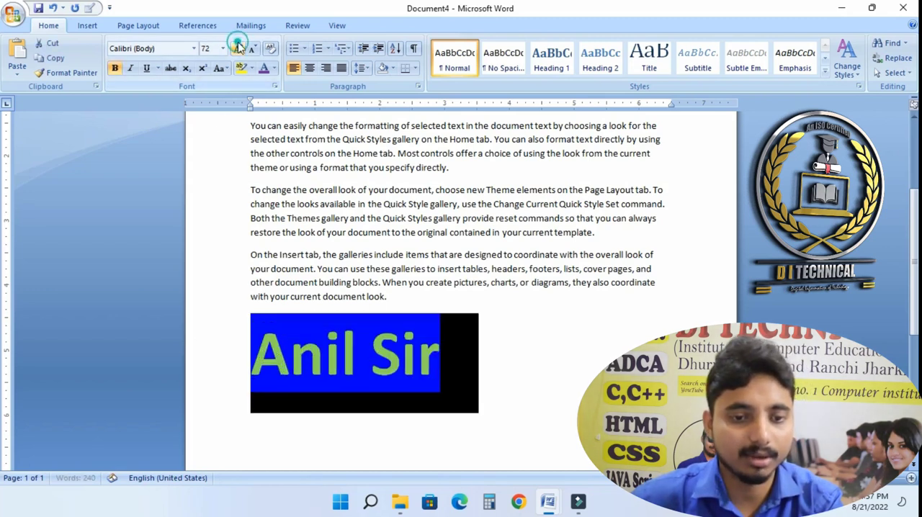
{"action": "left_click", "coordinate": [504, 398]}
{"action": "left_click_drag", "start_coordinate": [503, 383], "coordinate": [249, 371]}
{"action": "left_click", "coordinate": [605, 383]}
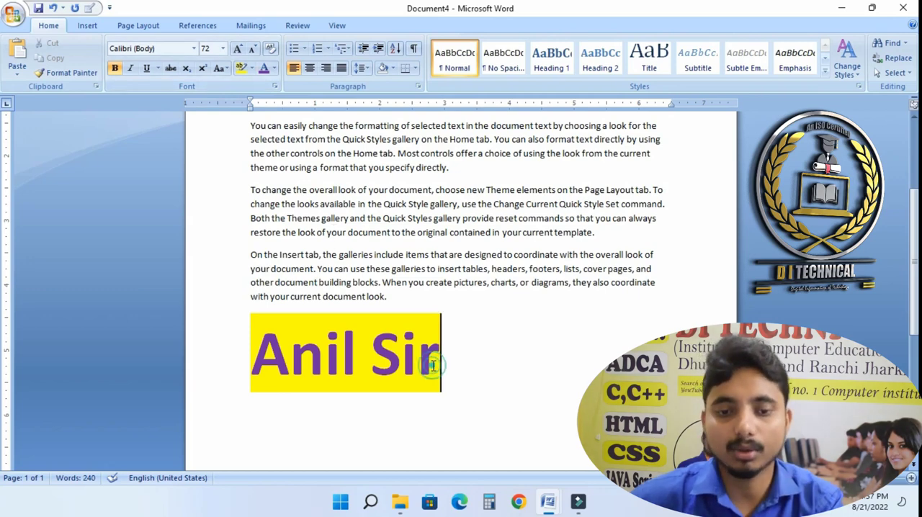
- Add a new line after the name, then shrink the name's font size to 36 pt
{"action": "scroll", "coordinate": [447, 369], "scroll_direction": "down", "scroll_amount": 2}
{"action": "key", "text": "Return"}
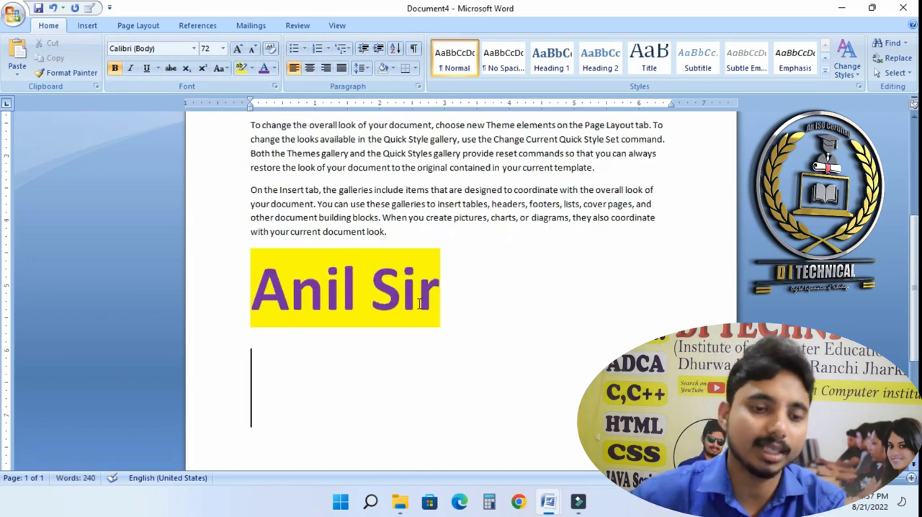
{"action": "scroll", "coordinate": [418, 305], "scroll_direction": "down", "scroll_amount": 4}
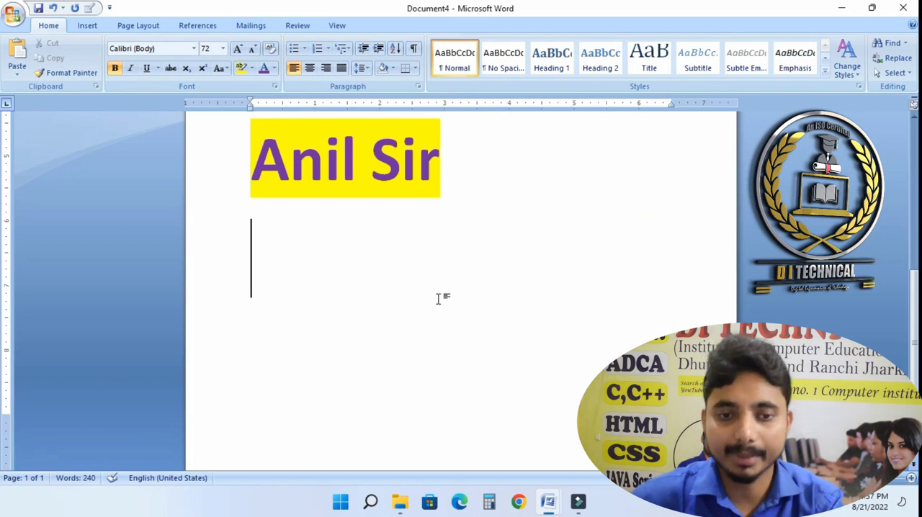
{"action": "scroll", "coordinate": [438, 298], "scroll_direction": "up", "scroll_amount": 1}
{"action": "left_click_drag", "start_coordinate": [451, 205], "coordinate": [234, 200]}
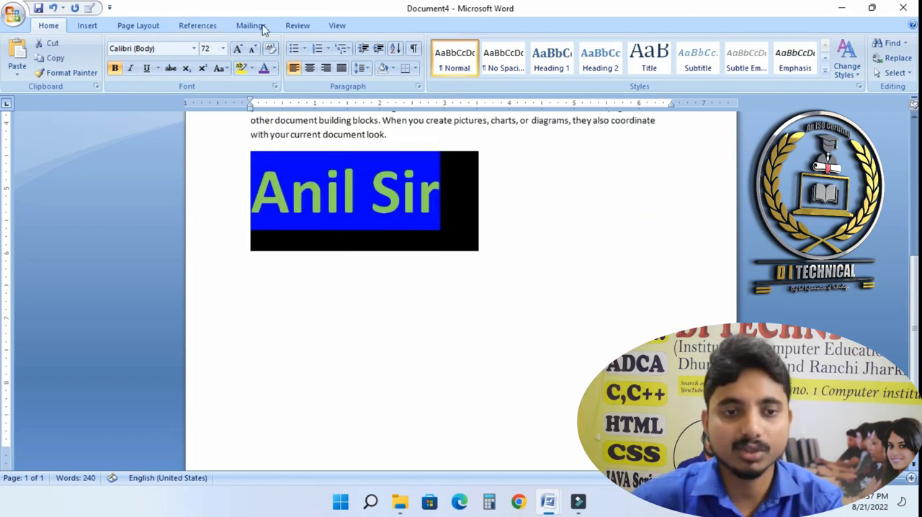
{"action": "left_click", "coordinate": [252, 49]}
{"action": "left_click", "coordinate": [252, 49]}
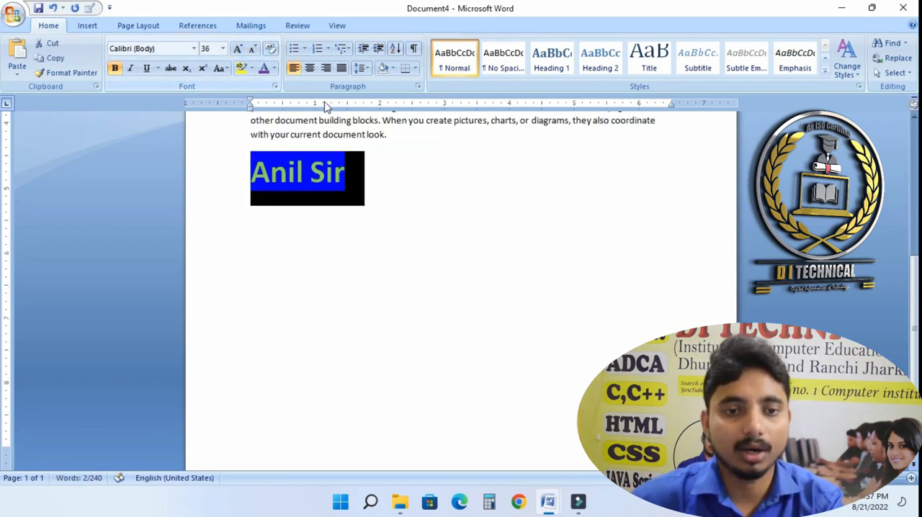
{"action": "left_click", "coordinate": [401, 193]}
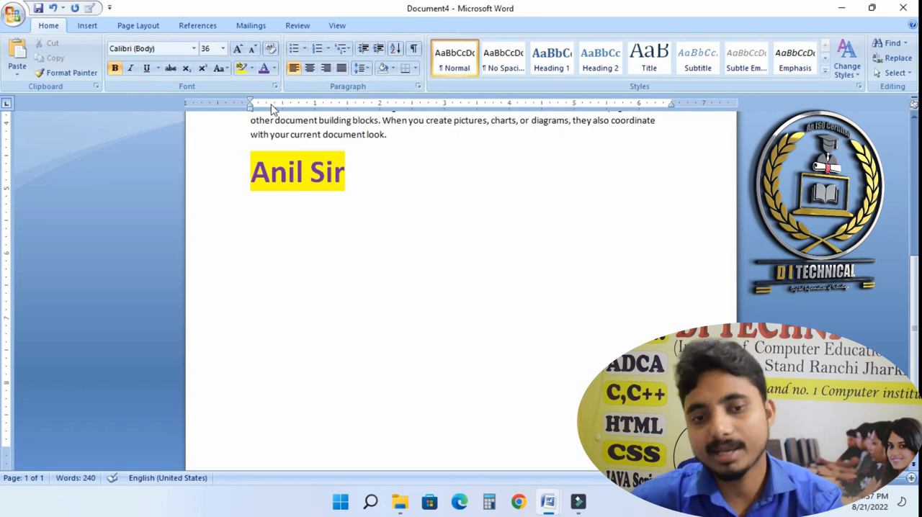
- Apply the four-diamond bullet style to the name
{"action": "left_click", "coordinate": [305, 49]}
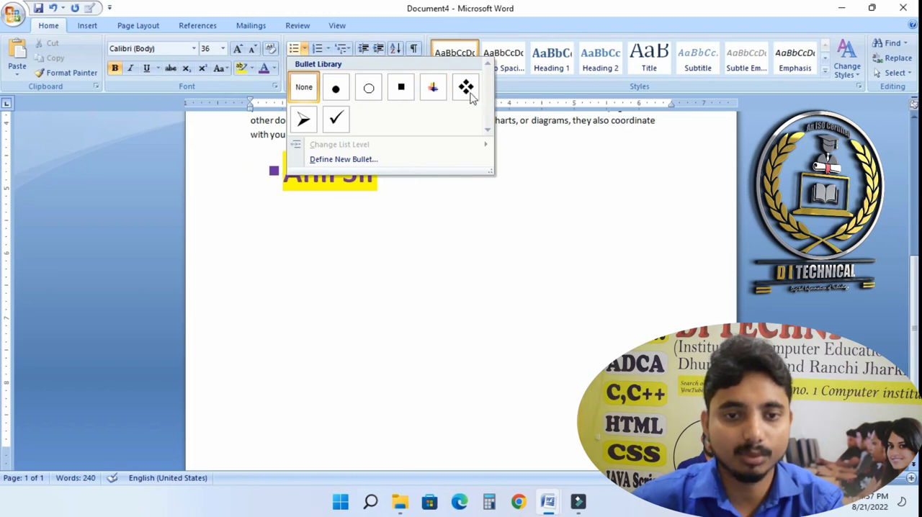
{"action": "left_click", "coordinate": [465, 90]}
{"action": "left_click", "coordinate": [430, 203]}
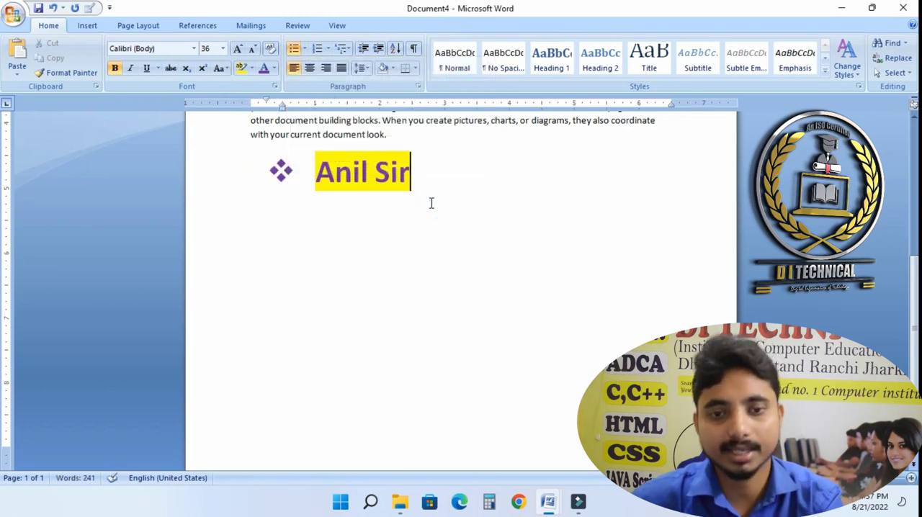
- Add bulleted items Dnfs, Sidsds and Dsockd below the name, starting another item
{"action": "key", "text": "Return"}
{"action": "type", "text": "dnfs"}
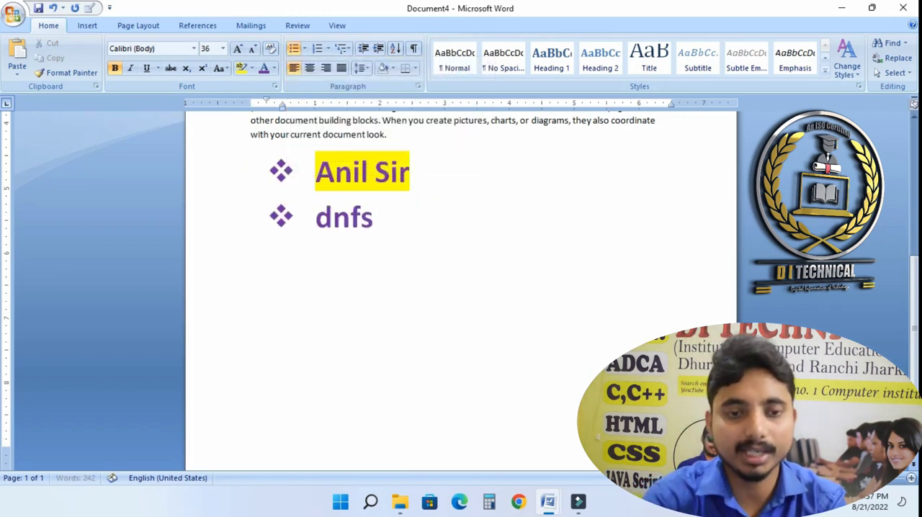
{"action": "key", "text": "Return"}
{"action": "type", "text": "sidsds"}
{"action": "key", "text": "Return"}
{"action": "type", "text": "dsockd"}
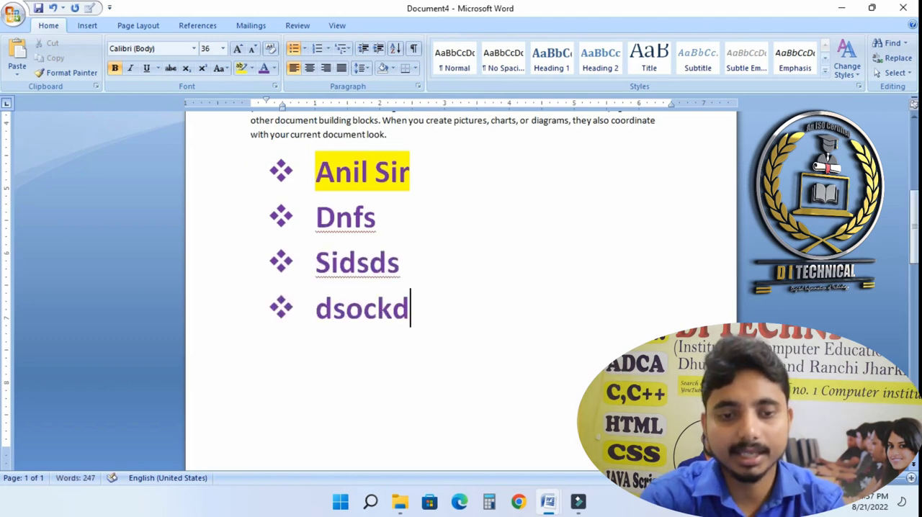
{"action": "key", "text": "Return"}
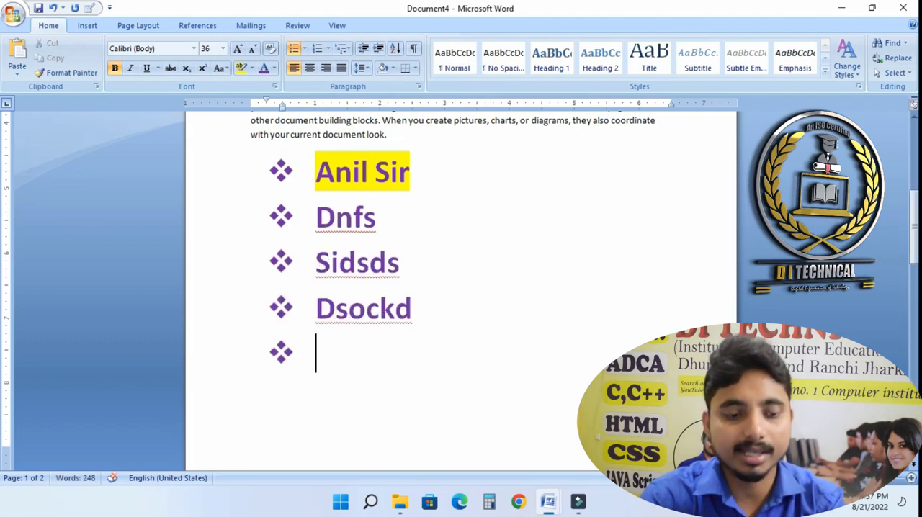
- Demote the new item one level and add sub-items Jnsdsd and csdcsd
{"action": "key", "text": "BackSpace"}
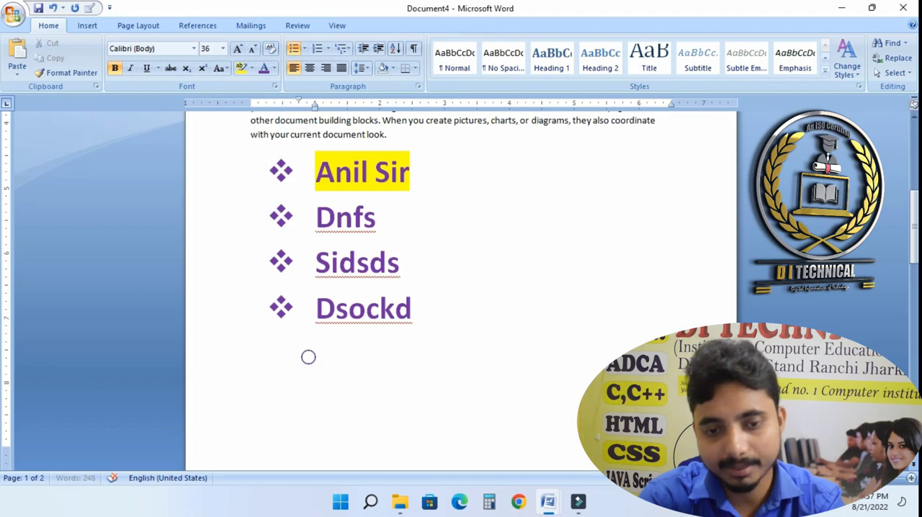
{"action": "type", "text": "jnsdsd"}
{"action": "key", "text": "Return"}
{"action": "type", "text": "csdcsd"}
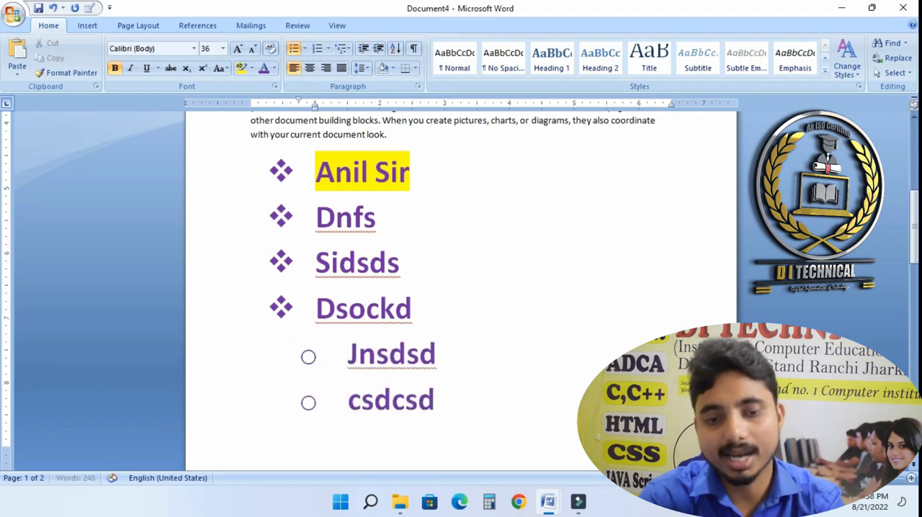
- Indent a further list level and add items ojnsdsd, dsfisdf and fdsfisd
{"action": "key", "text": "Return"}
{"action": "key", "text": "Tab"}
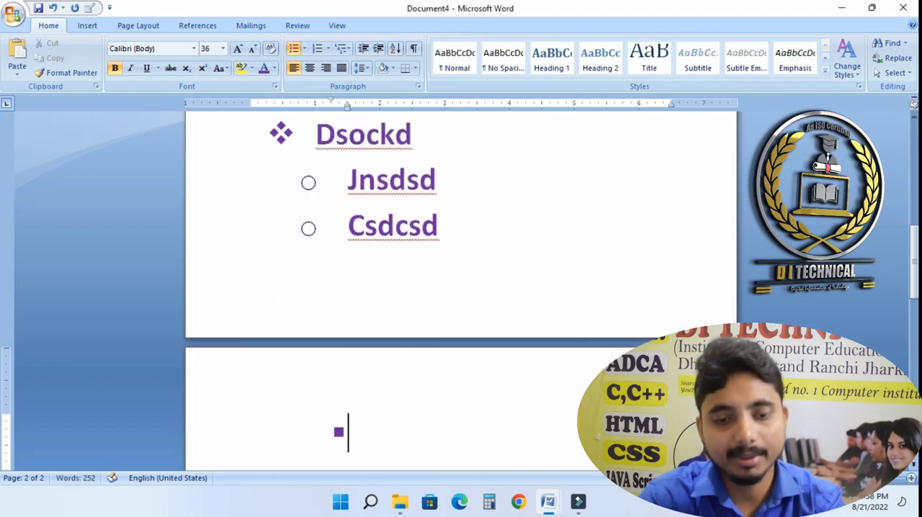
{"action": "type", "text": "ojnsdsd"}
{"action": "key", "text": "Return"}
{"action": "type", "text": "dsfisdf"}
{"action": "key", "text": "Return"}
{"action": "type", "text": "fdsfisd"}
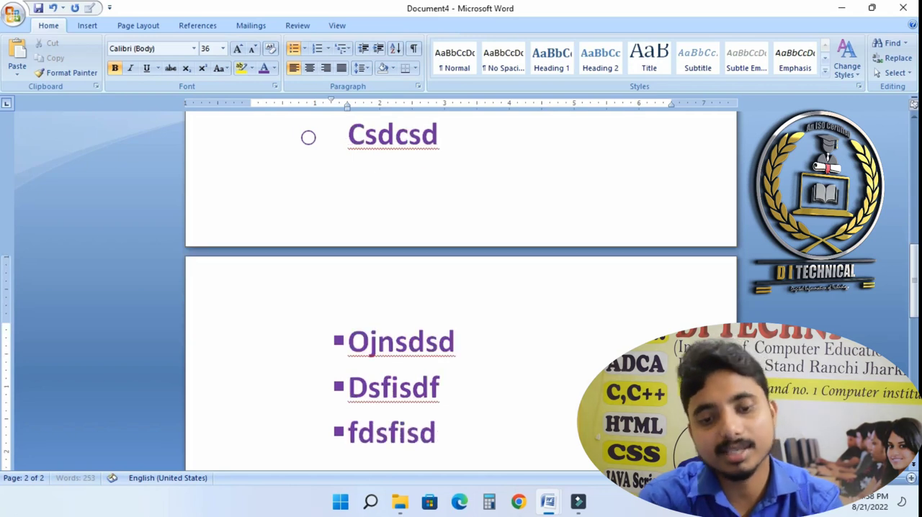
- Indent another level and add round-bullet items ivjdvdfvd, dvdfvidfv and fivjdf
{"action": "key", "text": "Return"}
{"action": "key", "text": "Return"}
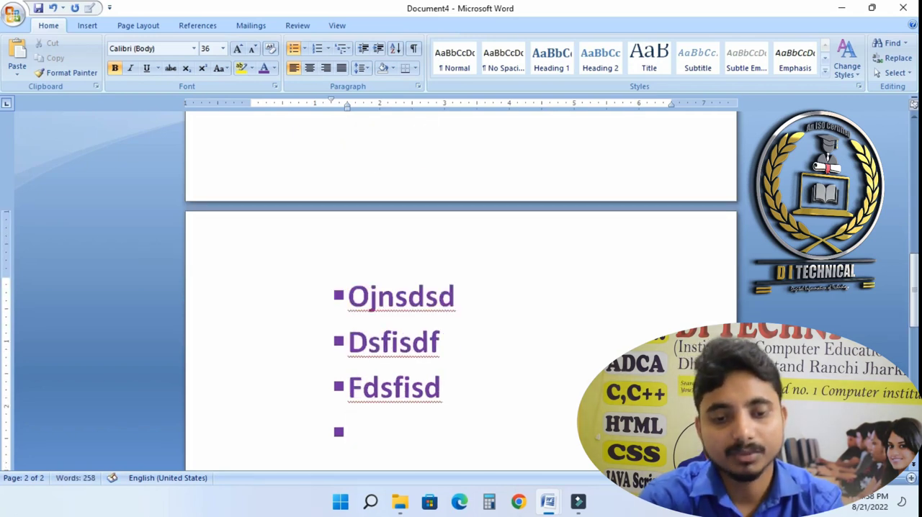
{"action": "key", "text": "Tab"}
{"action": "type", "text": "ivjdvdfvd"}
{"action": "key", "text": "Return"}
{"action": "type", "text": "dvdf"}
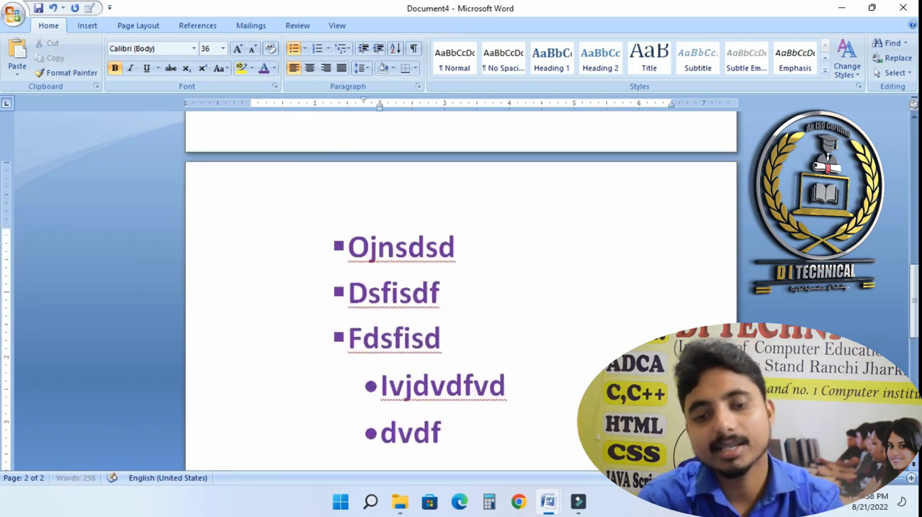
{"action": "type", "text": "vidfv"}
{"action": "key", "text": "Return"}
{"action": "type", "text": "fivjdf"}
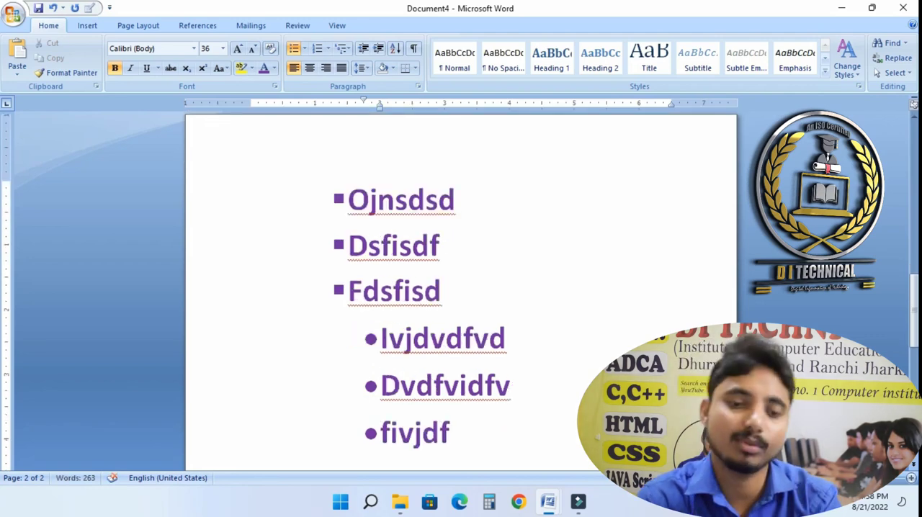
{"action": "key", "text": "ctrl+shift+Up"}
{"action": "key", "text": "ctrl+shift+Up"}
{"action": "key", "text": "ctrl+shift+Up"}
{"action": "key", "text": "ctrl+shift+Up"}
{"action": "key", "text": "ctrl+shift+Up"}
{"action": "key", "text": "ctrl+shift+Up"}
{"action": "key", "text": "ctrl+shift+Up"}
{"action": "key", "text": "ctrl+shift+Up"}
{"action": "key", "text": "ctrl+shift+Up"}
{"action": "key", "text": "ctrl+shift+Up"}
{"action": "key", "text": "ctrl+shift+Up"}
{"action": "key", "text": "ctrl+shift+Up"}
{"action": "key", "text": "ctrl+shift+Up"}
{"action": "key", "text": "ctrl+shift+Up"}
{"action": "key", "text": "ctrl+shift+Up"}
{"action": "key", "text": "ctrl+shift+Up"}
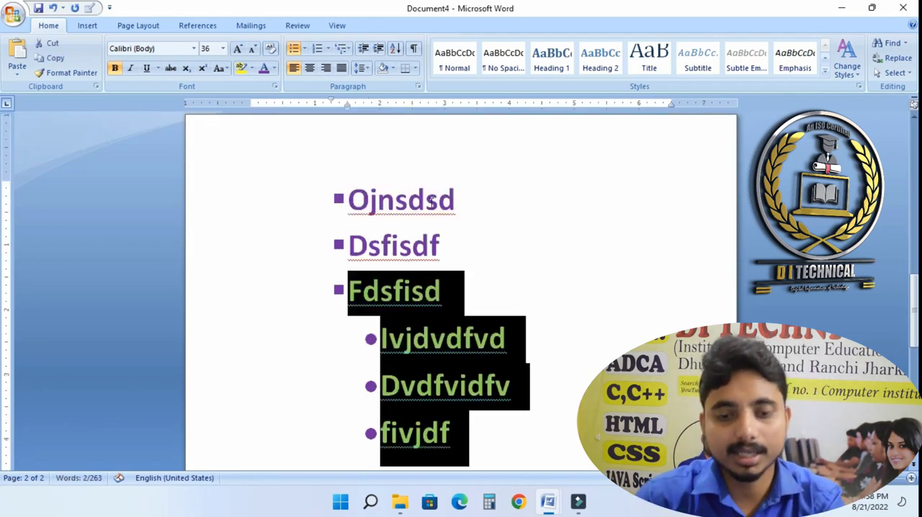
{"action": "key", "text": "ctrl+End"}
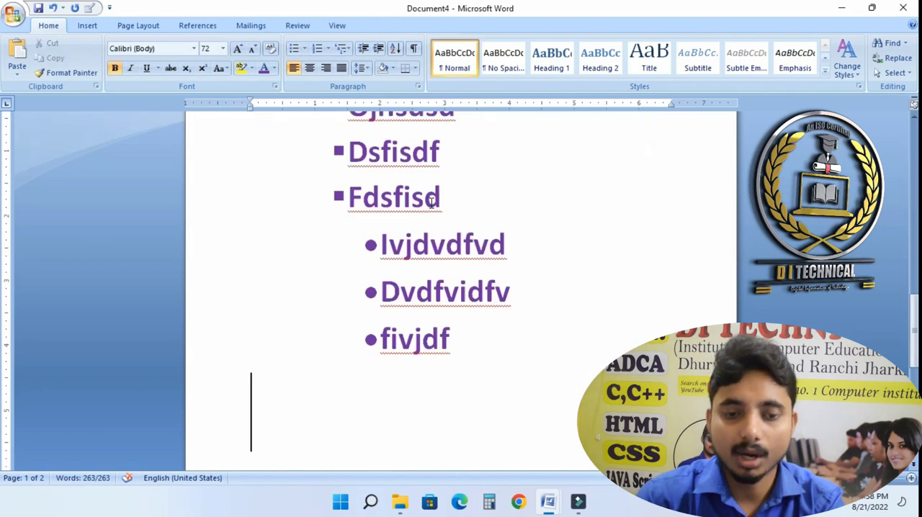
- Select the whole bulleted list from its end upward and delete it
{"action": "key", "text": "ctrl+shift+Up"}
{"action": "key", "text": "ctrl+shift+Up"}
{"action": "key", "text": "ctrl+shift+Up"}
{"action": "key", "text": "ctrl+shift+Up"}
{"action": "key", "text": "ctrl+shift+Up"}
{"action": "key", "text": "ctrl+shift+Up"}
{"action": "key", "text": "ctrl+shift+Up"}
{"action": "key", "text": "ctrl+shift+Up"}
{"action": "key", "text": "ctrl+shift+Up"}
{"action": "key", "text": "ctrl+shift+Up"}
{"action": "key", "text": "ctrl+shift+Up"}
{"action": "key", "text": "ctrl+shift+Up"}
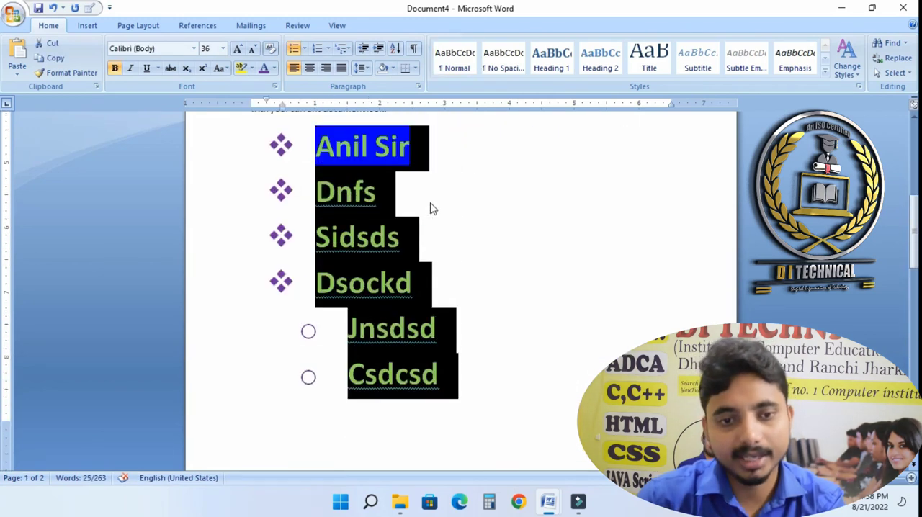
{"action": "key", "text": "Delete"}
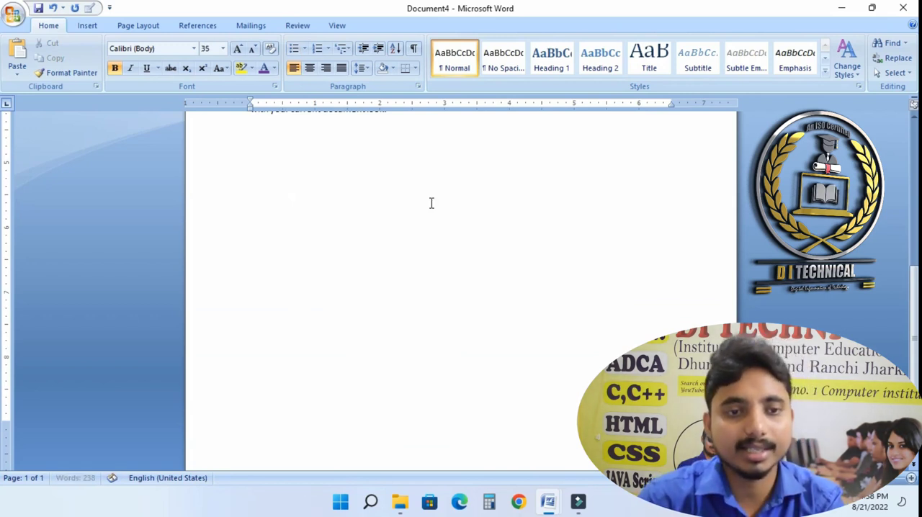
- Enter a closing bracket character and start a new empty line below it
{"action": "key", "text": "ctrl+]"}
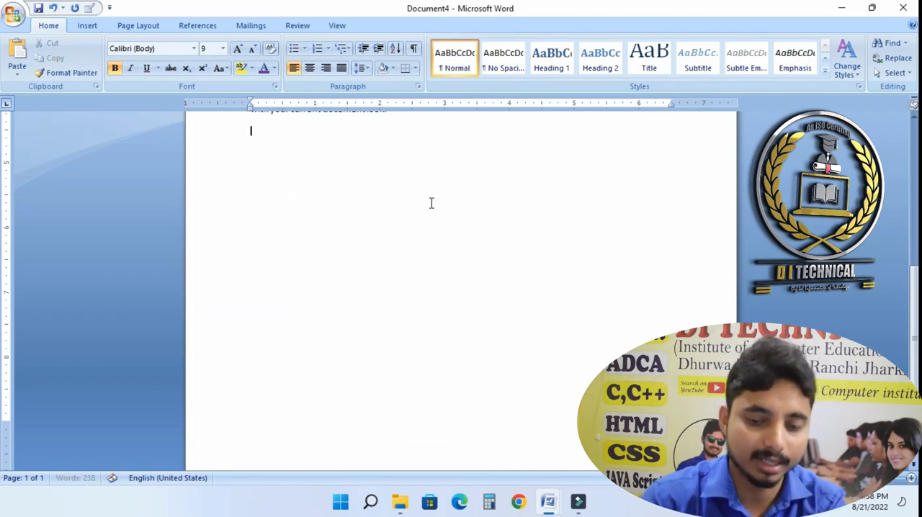
{"action": "scroll", "coordinate": [396, 205], "scroll_direction": "up", "scroll_amount": 2}
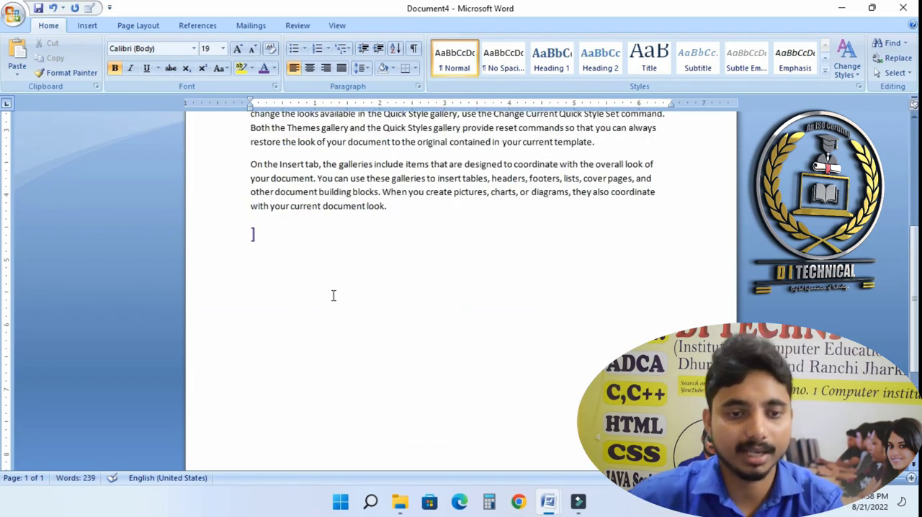
{"action": "left_click", "coordinate": [324, 295]}
{"action": "key", "text": "ctrl+]"}
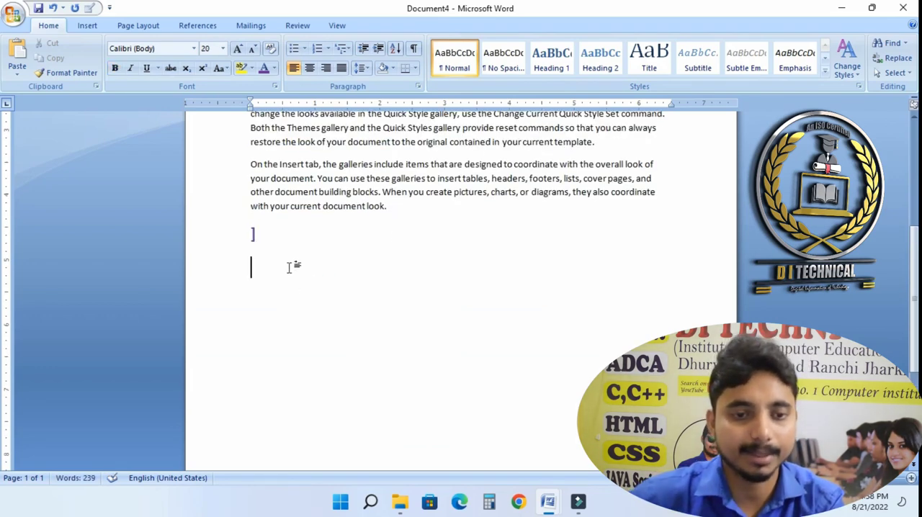
- Start a numbered list using the uppercase Roman numeral format I., II., III
{"action": "left_click", "coordinate": [328, 48]}
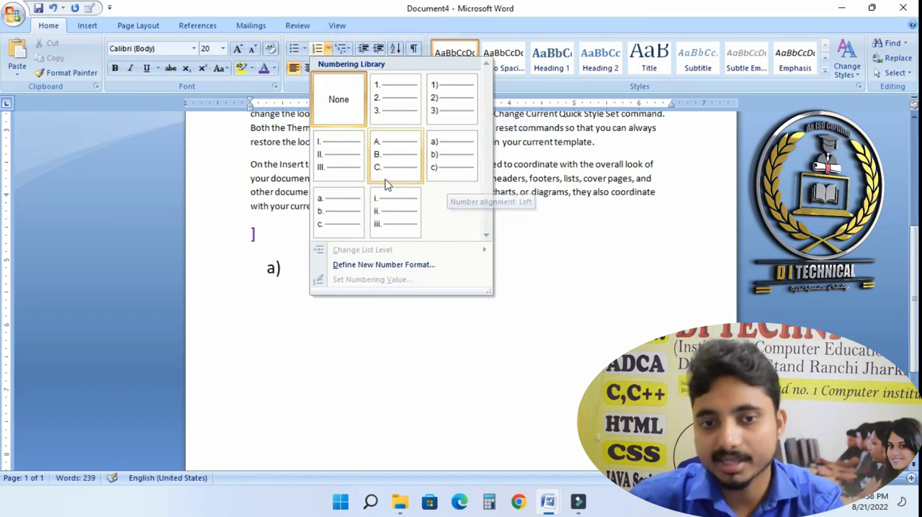
{"action": "left_click", "coordinate": [339, 175]}
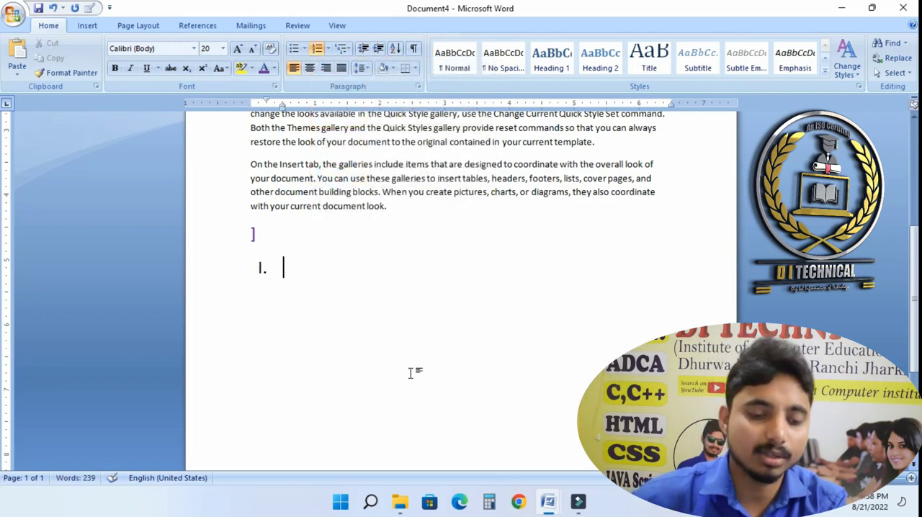
- Add numbered items ncsdjs, sucnsd and icsjccsic, starting a fourth item
{"action": "type", "text": "ncsdjs"}
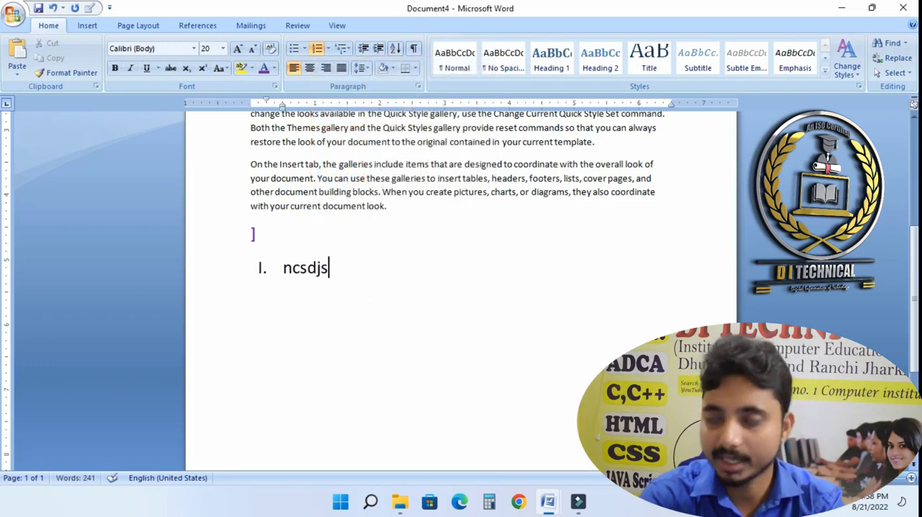
{"action": "key", "text": "Return"}
{"action": "type", "text": "sucnsd"}
{"action": "key", "text": "Return"}
{"action": "type", "text": "icsj"}
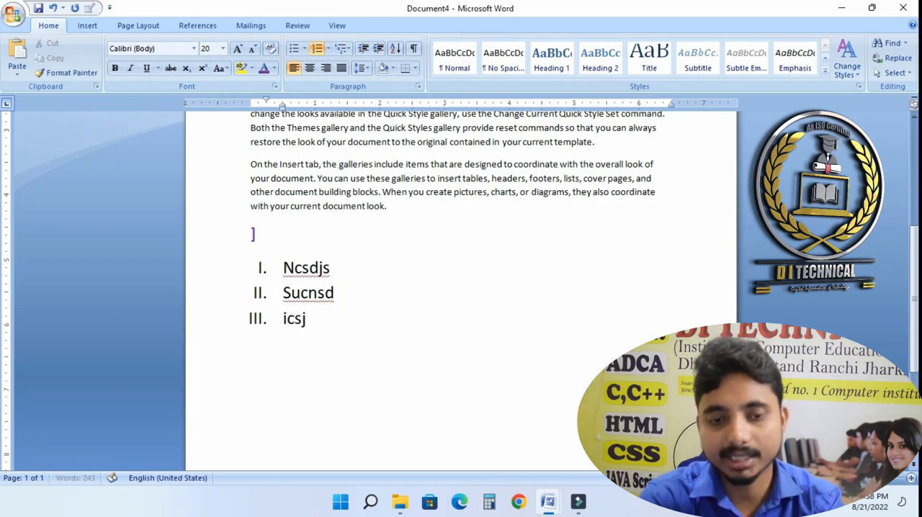
{"action": "type", "text": "ccsic"}
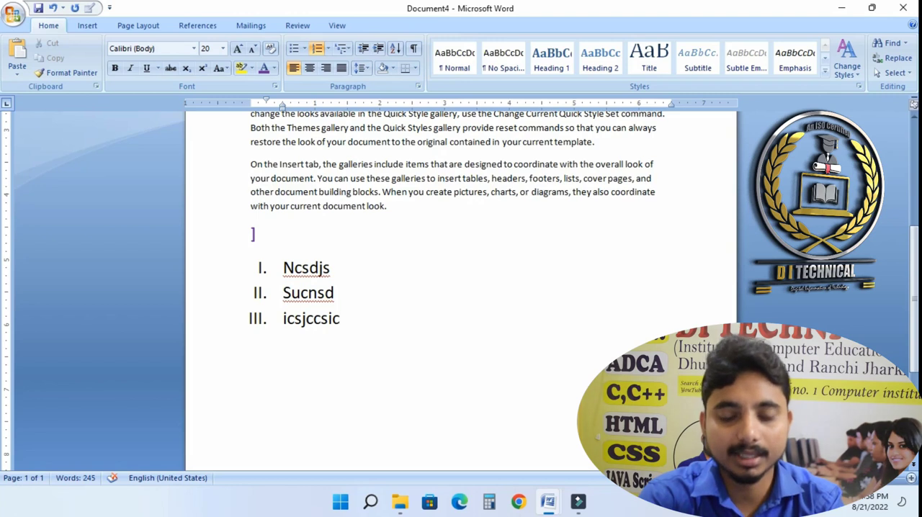
{"action": "key", "text": "Return"}
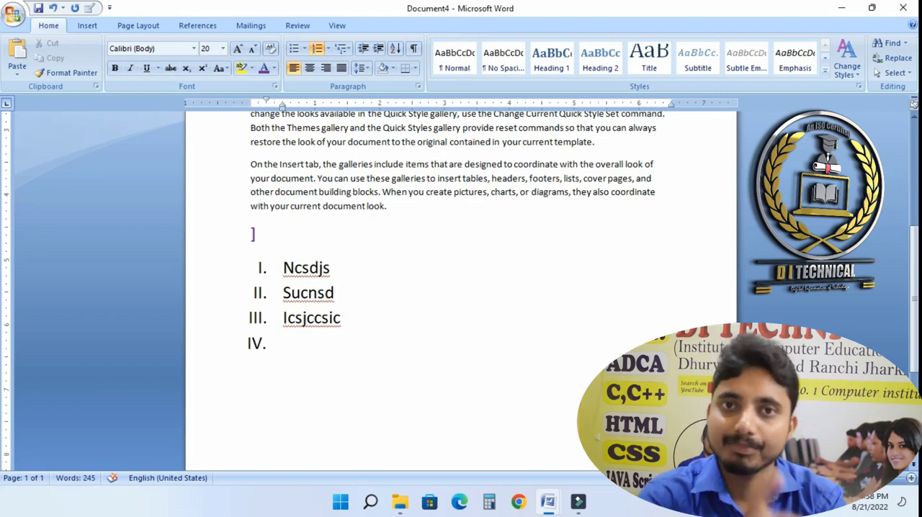
- Indent to a lettered sub-list with items cndscksdc, csucjdsc and csidcjsd, then indent a new line one more level
{"action": "key", "text": "Tab"}
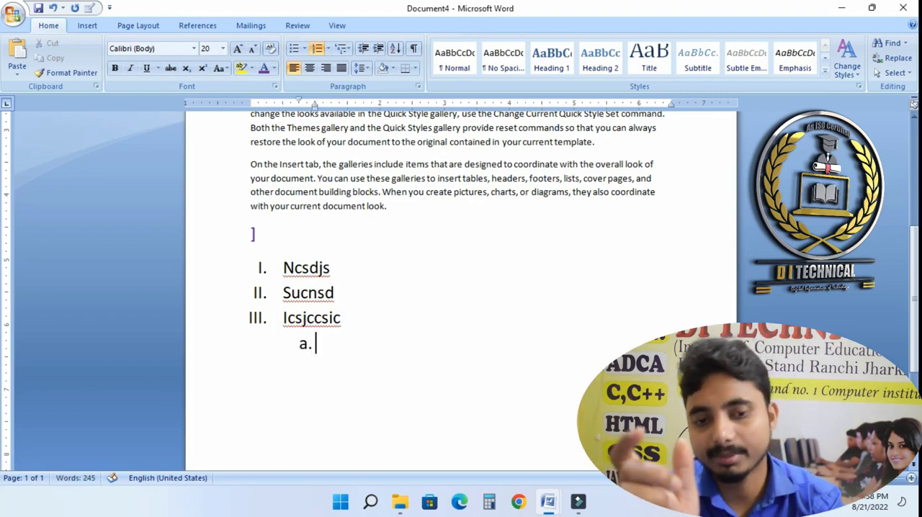
{"action": "type", "text": "cndscksdc"}
{"action": "key", "text": "Return"}
{"action": "type", "text": "csucjdsc"}
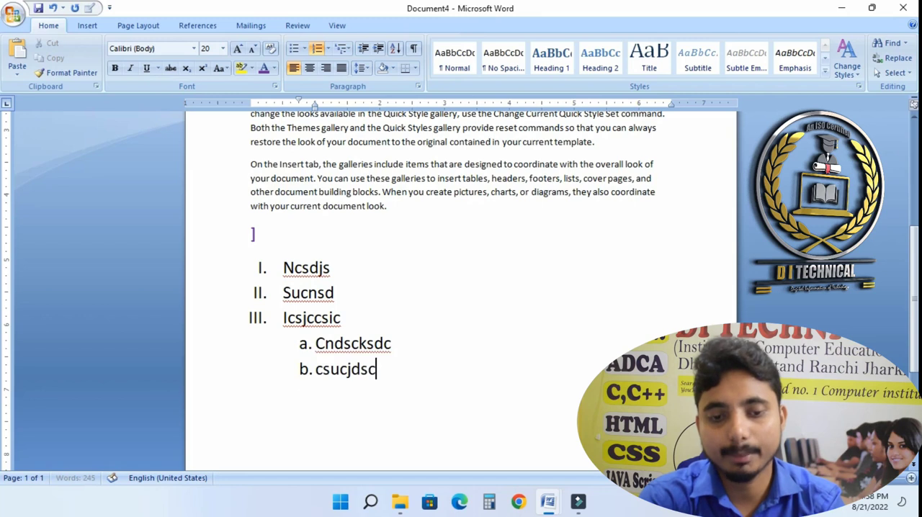
{"action": "key", "text": "Return"}
{"action": "type", "text": "csidcjsd"}
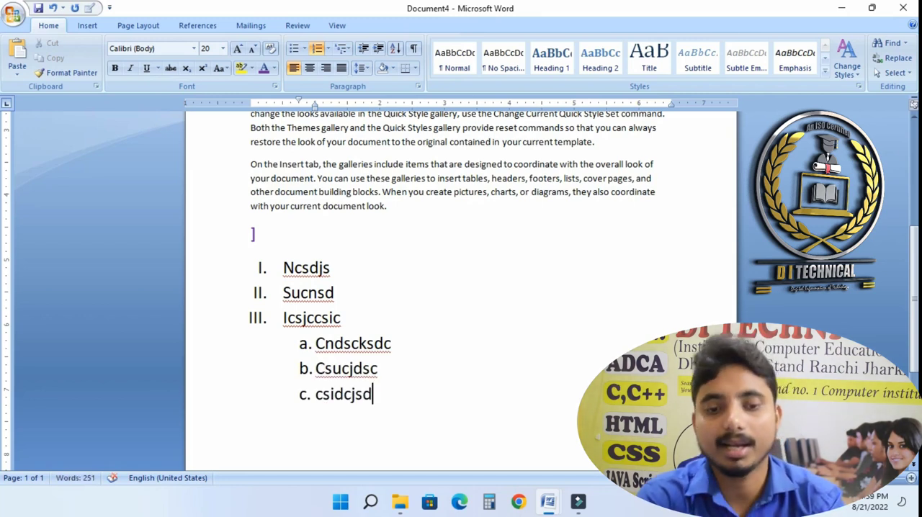
{"action": "key", "text": "Return"}
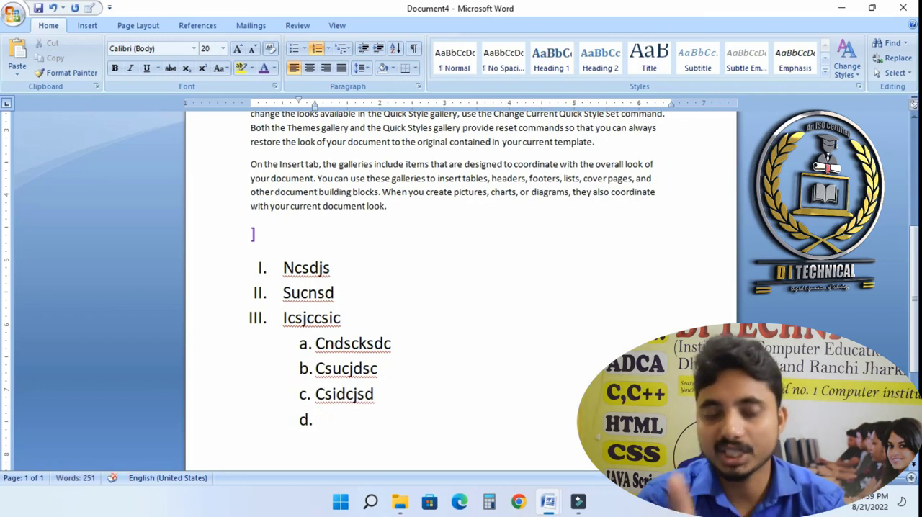
{"action": "key", "text": "Tab"}
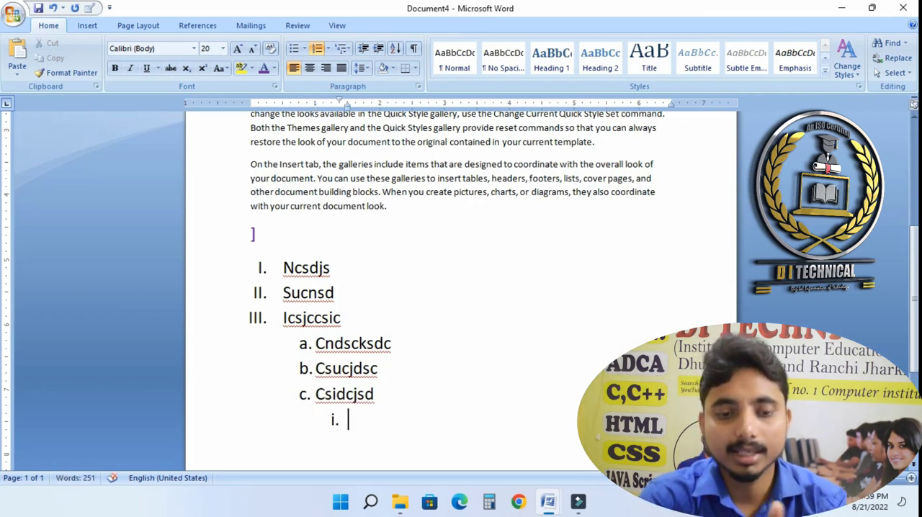
- Add roman-numbered sub-items Jdsjoisdfjd and Idfjsdfsd under the lettered list and start a third item
{"action": "type", "text": "j"}
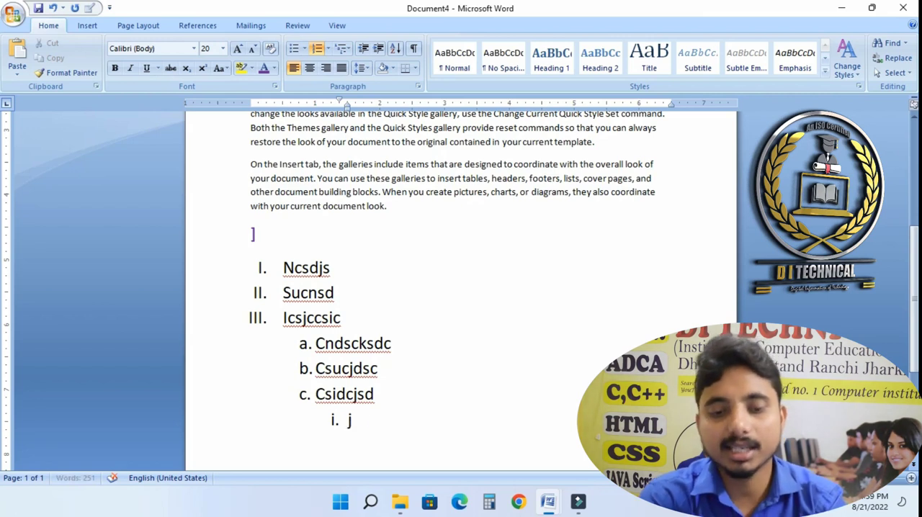
{"action": "type", "text": "dsjoisdfjd"}
{"action": "key", "text": "Return"}
{"action": "type", "text": "idfjsdfsd"}
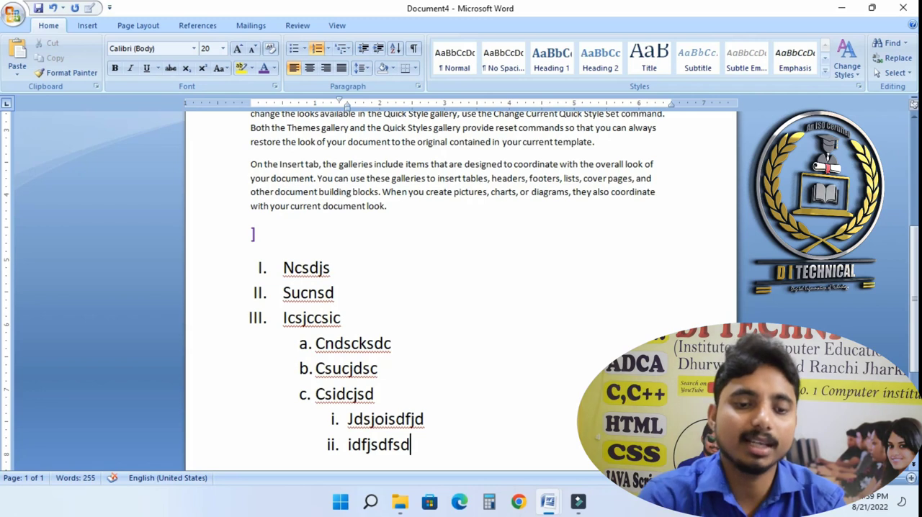
{"action": "key", "text": "Return"}
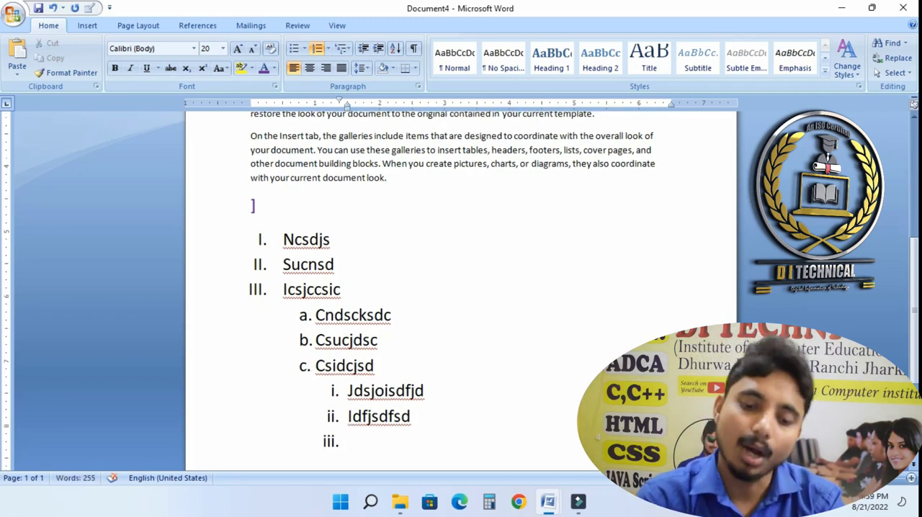
- Outdent back to the lettered level, add item d. Ojosicsc sciusd and start a new line
{"action": "key", "text": "shift+Tab"}
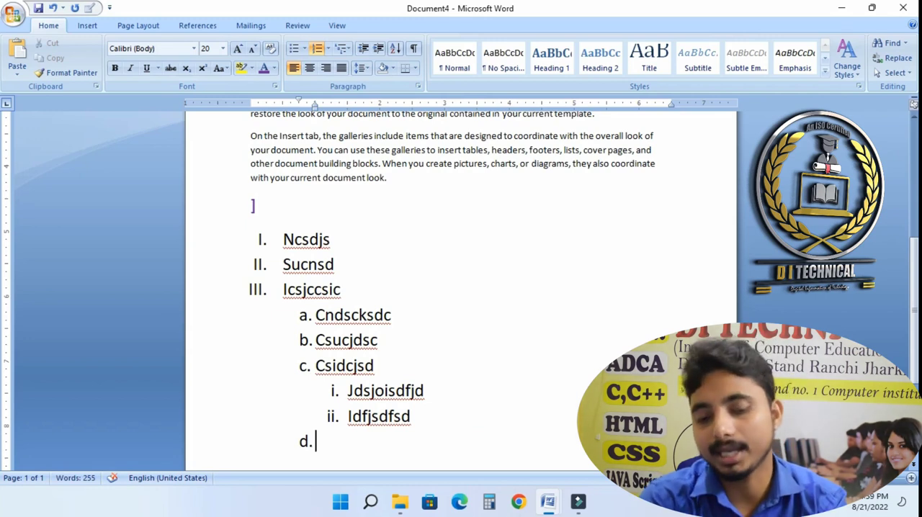
{"action": "type", "text": "ojosicsc sciusd"}
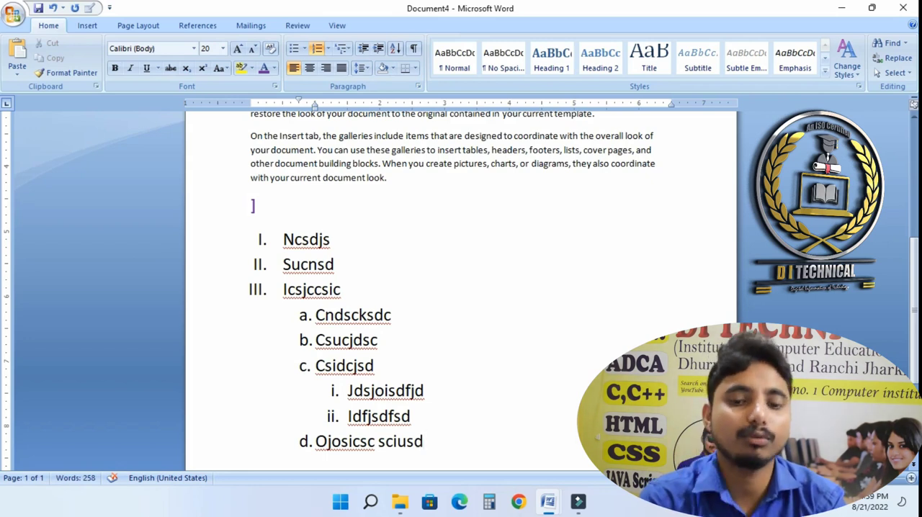
{"action": "key", "text": "Return"}
- Outdent to the top Roman level and add item IV. cnsdcscsoid
{"action": "key", "text": "shift+Tab"}
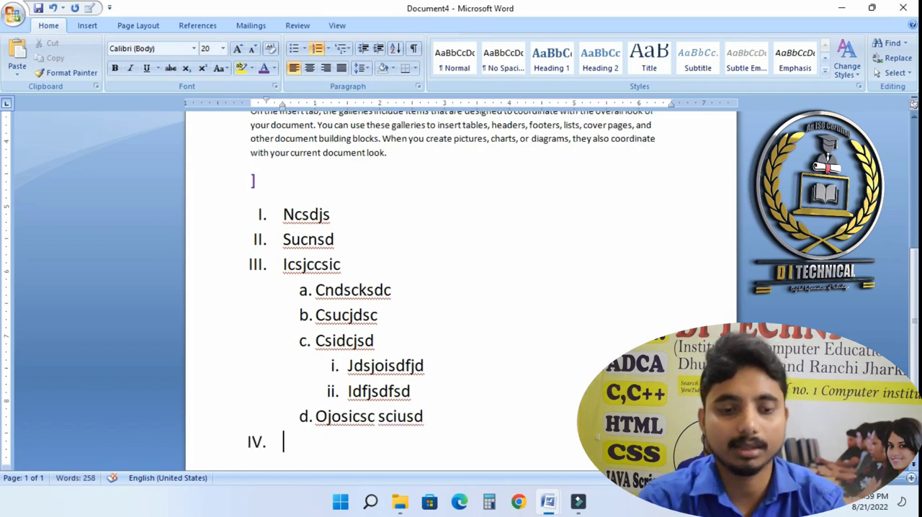
{"action": "type", "text": "cnsdcscsoid"}
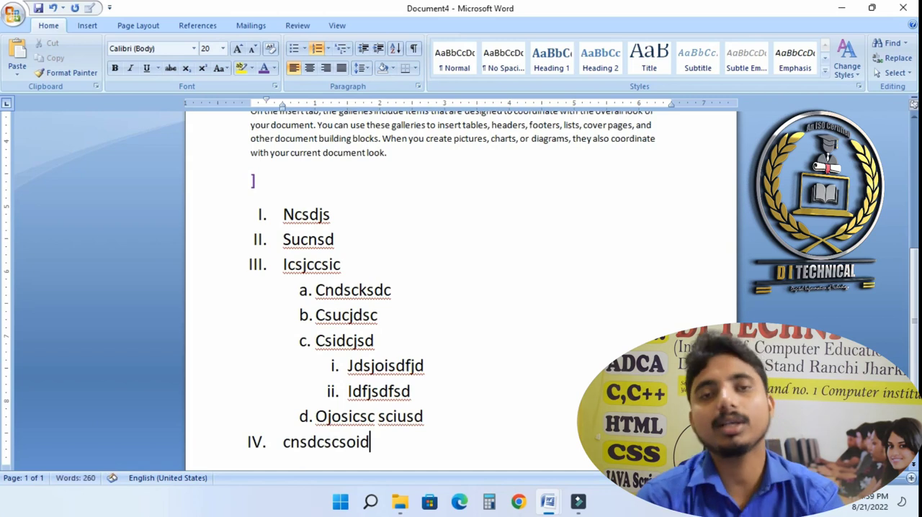
- Delete the entire multi-level list along with the bracket line above it
{"action": "left_click_drag", "start_coordinate": [403, 448], "coordinate": [253, 214]}
{"action": "key", "text": "Delete"}
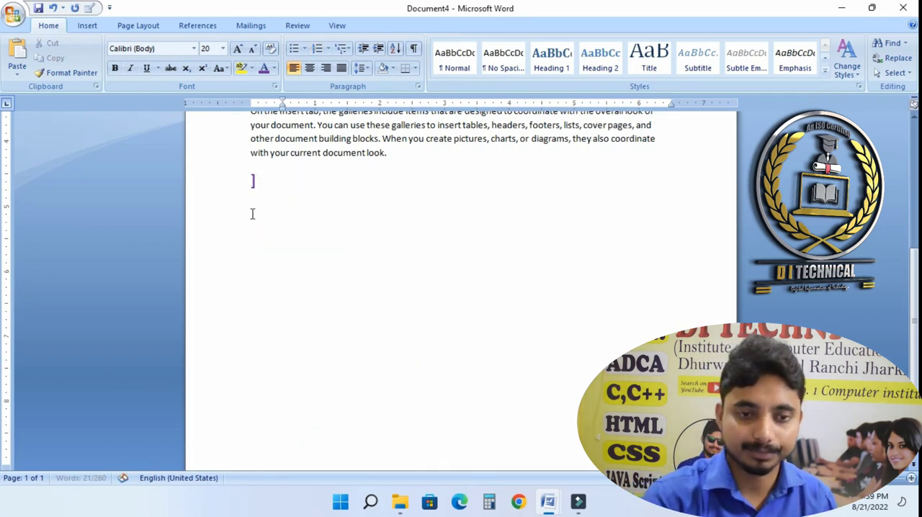
{"action": "key", "text": "BackSpace"}
{"action": "key", "text": "BackSpace"}
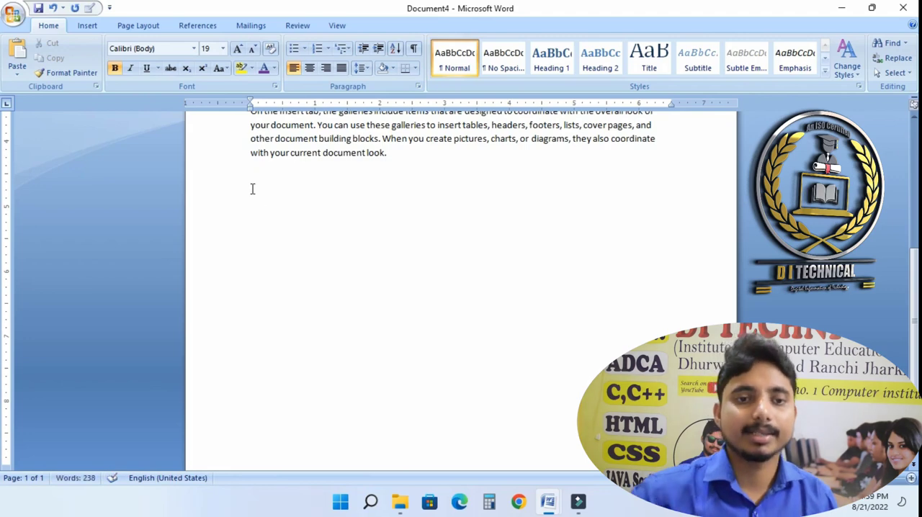
- Type the instructor's name on the empty line below the paragraphs
{"action": "left_click", "coordinate": [345, 54]}
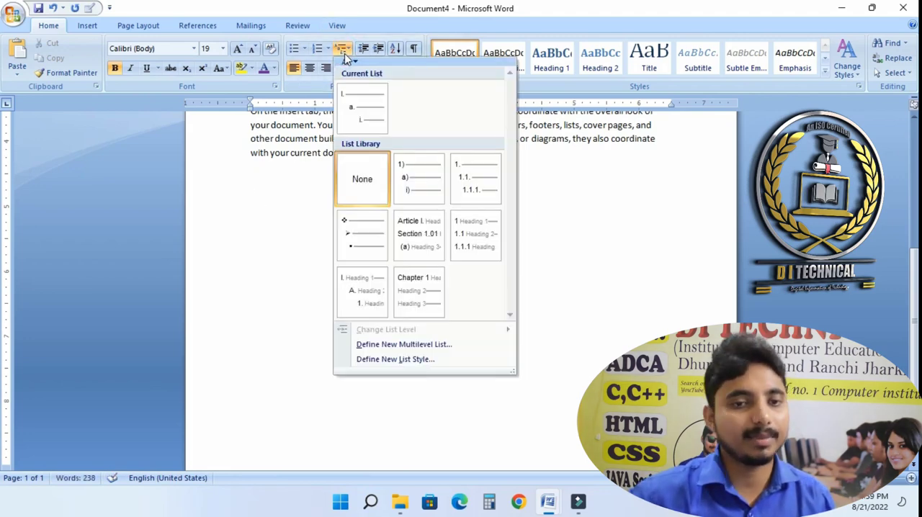
{"action": "left_click", "coordinate": [344, 54]}
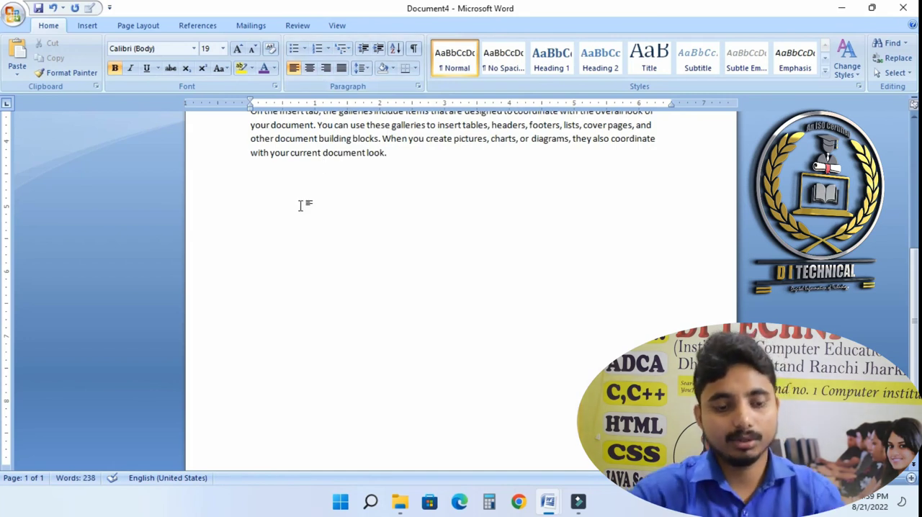
{"action": "type", "text": "AN"}
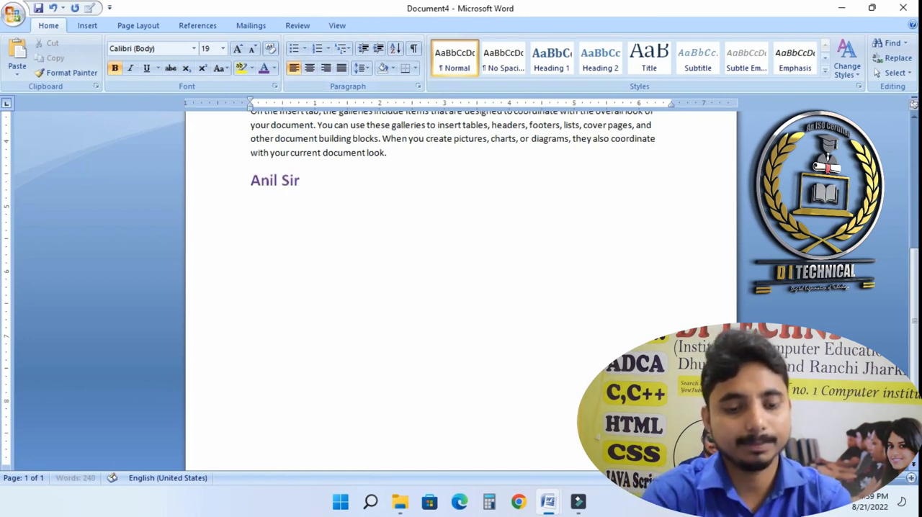
- Cycle the name line's alignment through center, right and justify
{"action": "left_click", "coordinate": [278, 190]}
{"action": "left_click", "coordinate": [315, 74]}
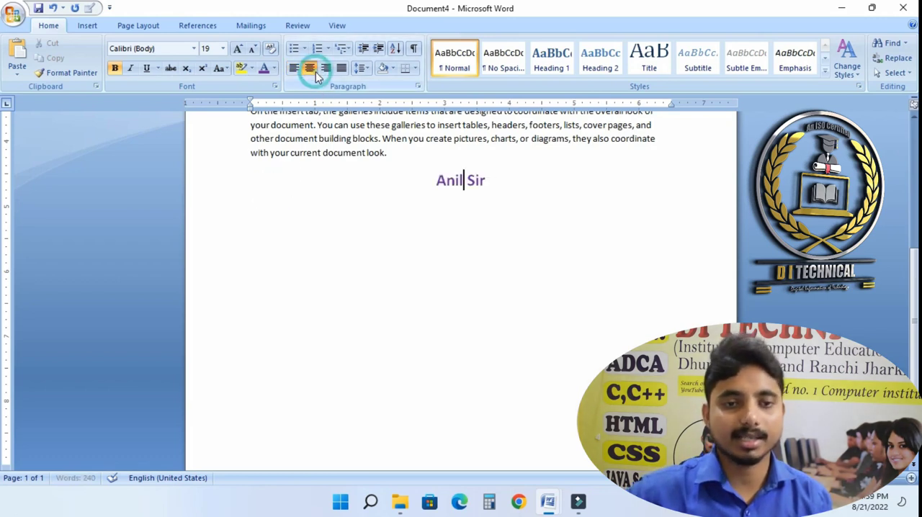
{"action": "left_click", "coordinate": [327, 69]}
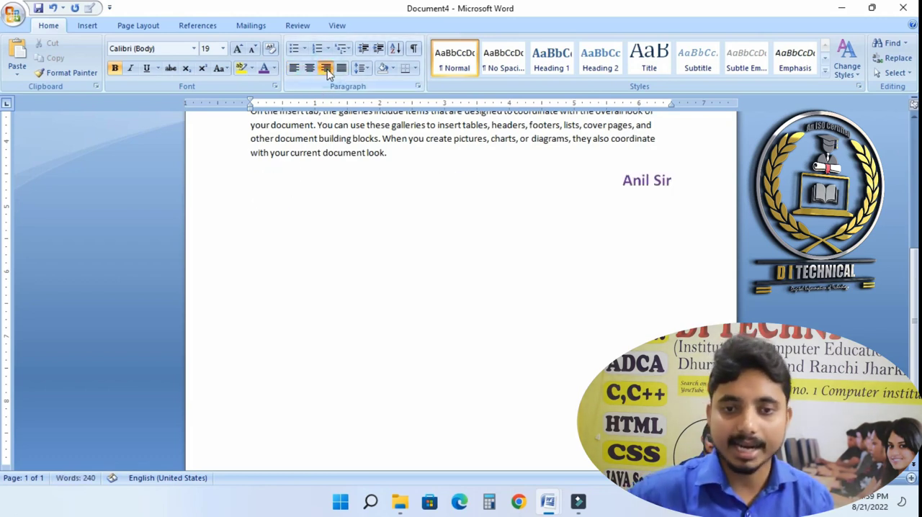
{"action": "left_click", "coordinate": [341, 70]}
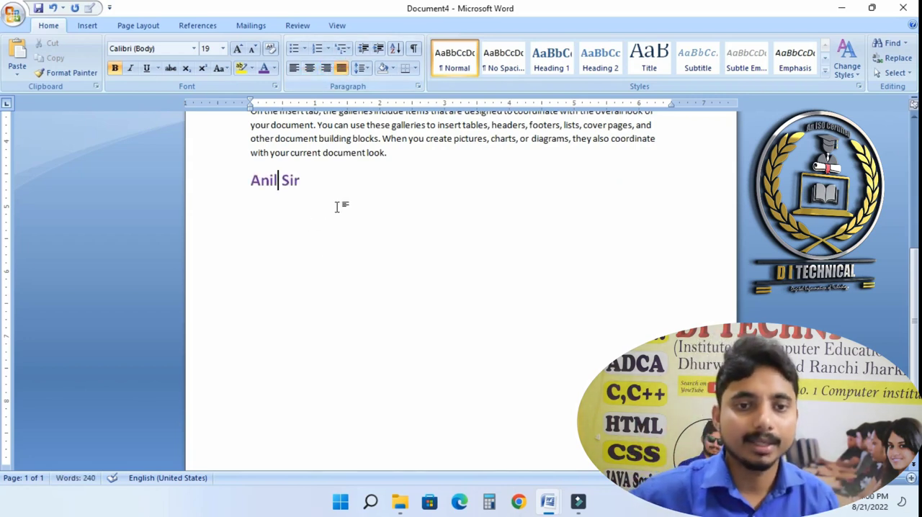
- Select the sample paragraphs and set their line spacing to 1.5
{"action": "scroll", "coordinate": [339, 206], "scroll_direction": "up", "scroll_amount": 5}
{"action": "scroll", "coordinate": [342, 207], "scroll_direction": "up", "scroll_amount": 2}
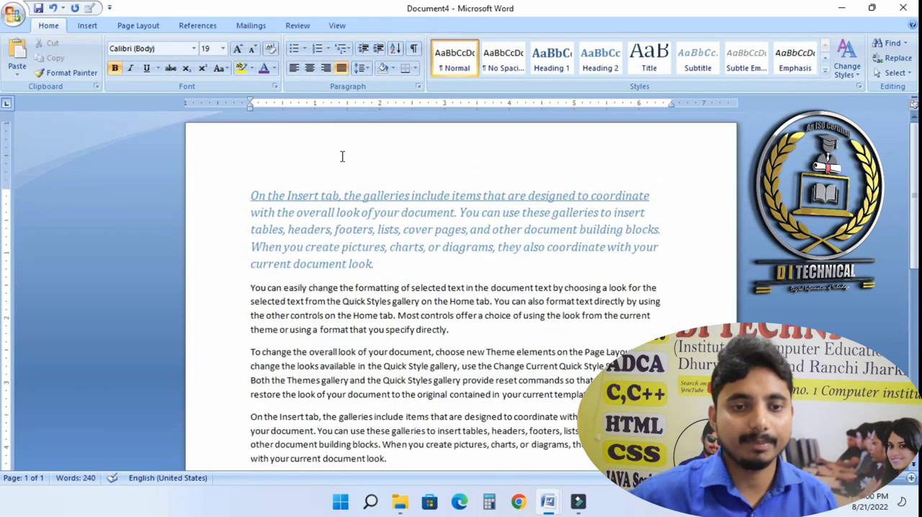
{"action": "left_click_drag", "start_coordinate": [246, 201], "coordinate": [386, 461]}
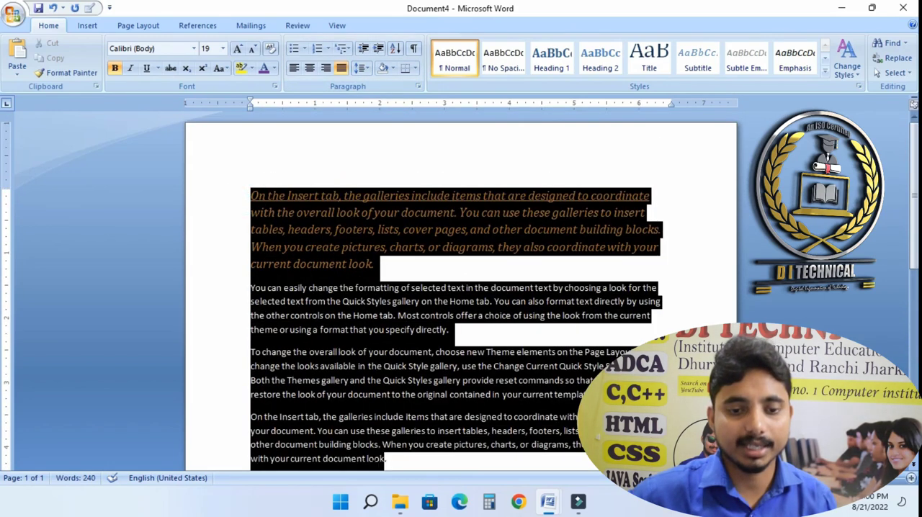
{"action": "left_click", "coordinate": [361, 67]}
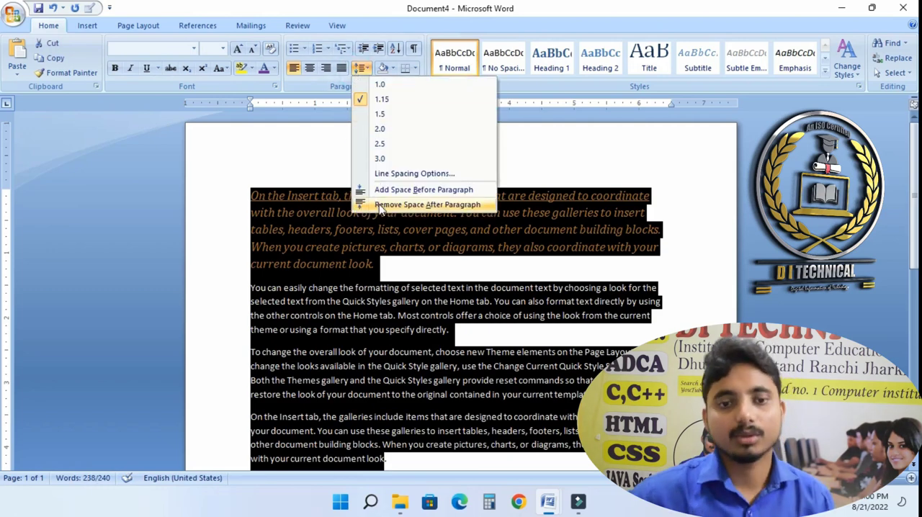
{"action": "left_click", "coordinate": [378, 113]}
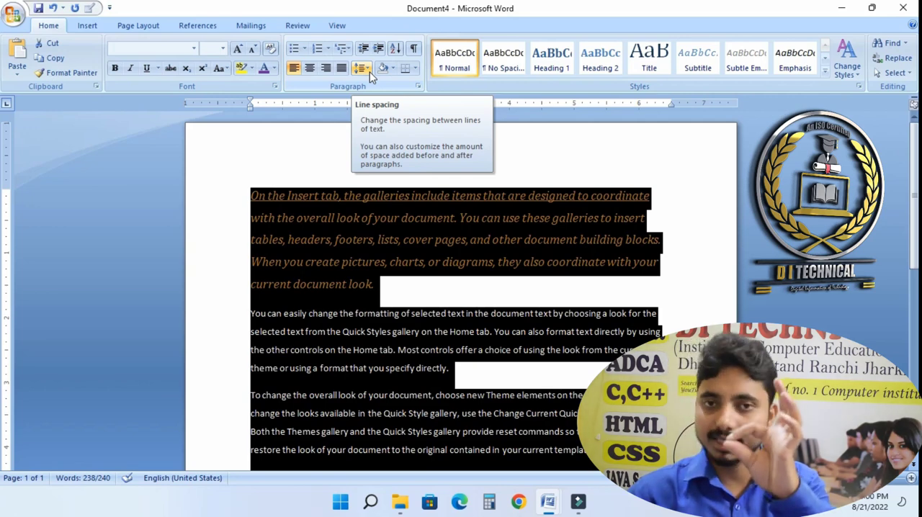
- Remove the space after the selected paragraphs and set their line spacing to 1.0
{"action": "left_click", "coordinate": [367, 68]}
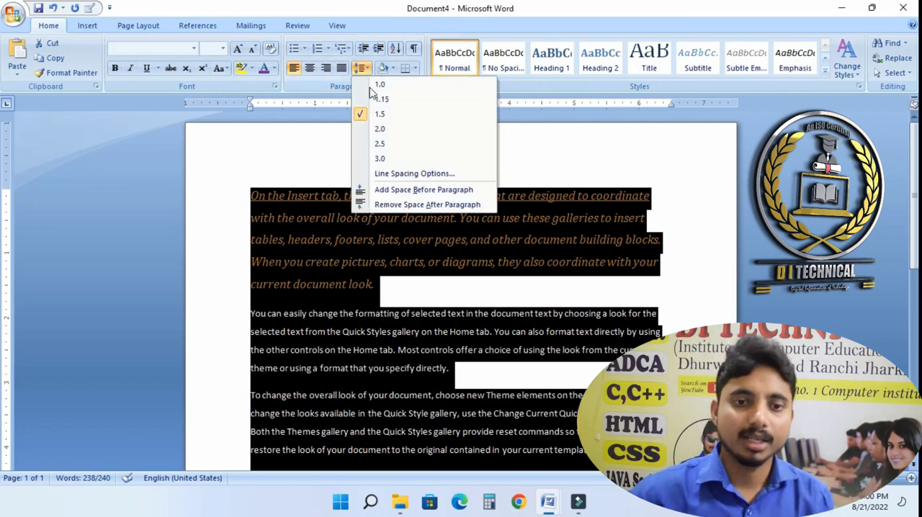
{"action": "left_click", "coordinate": [373, 206]}
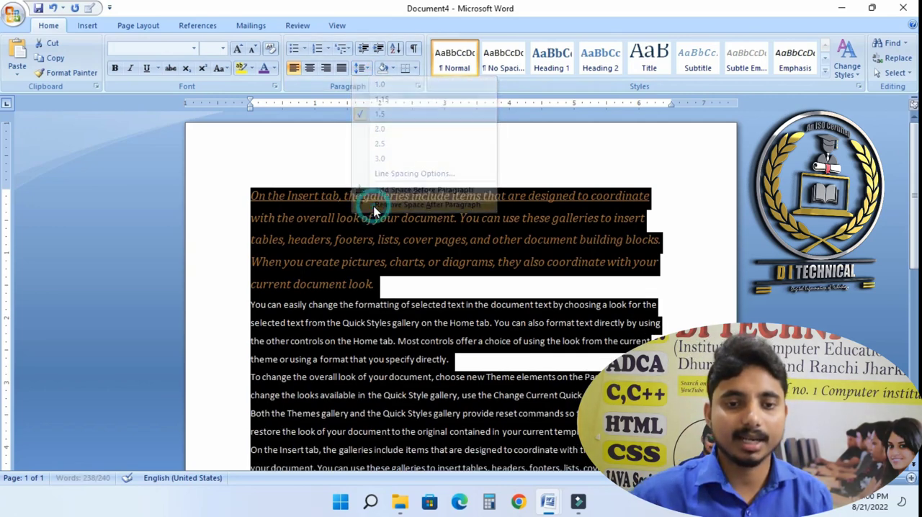
{"action": "left_click", "coordinate": [360, 68]}
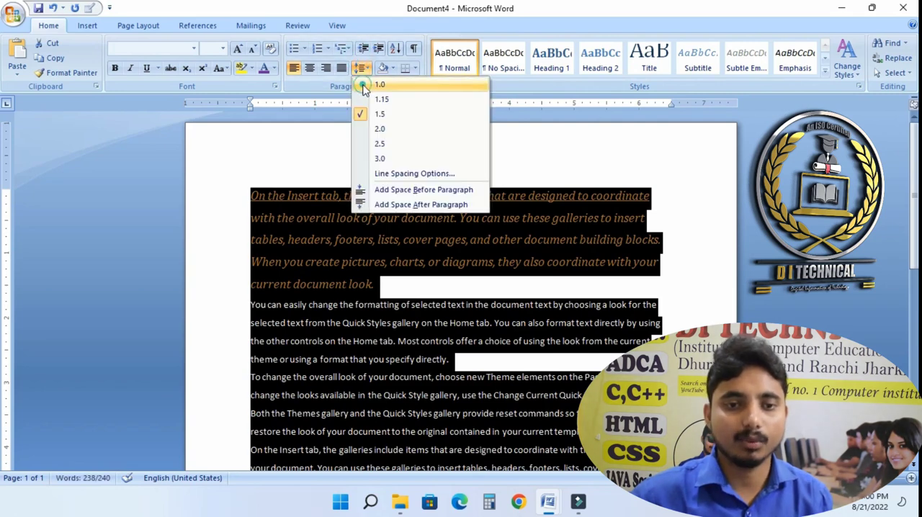
{"action": "left_click", "coordinate": [380, 85]}
- Select the whole document and set its line spacing to 1.15
{"action": "left_click", "coordinate": [359, 388]}
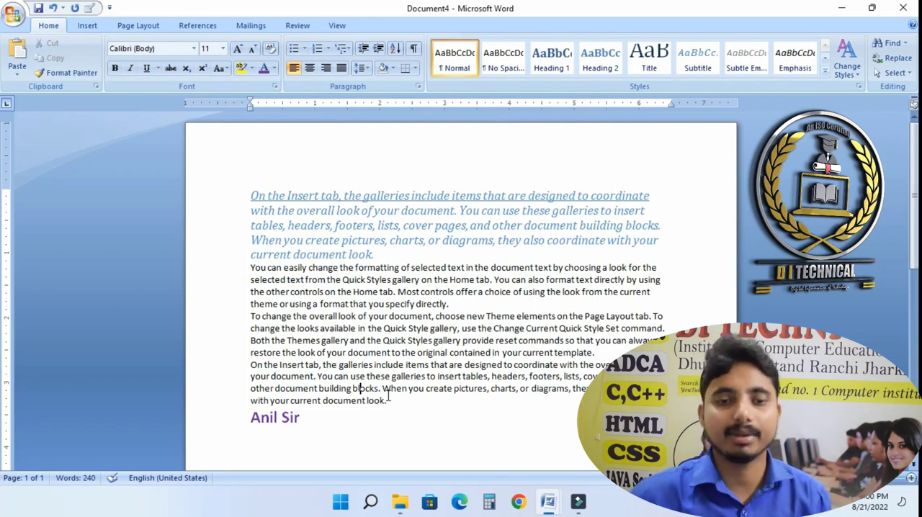
{"action": "key", "text": "ctrl+a"}
{"action": "scroll", "coordinate": [487, 366], "scroll_direction": "down", "scroll_amount": 10}
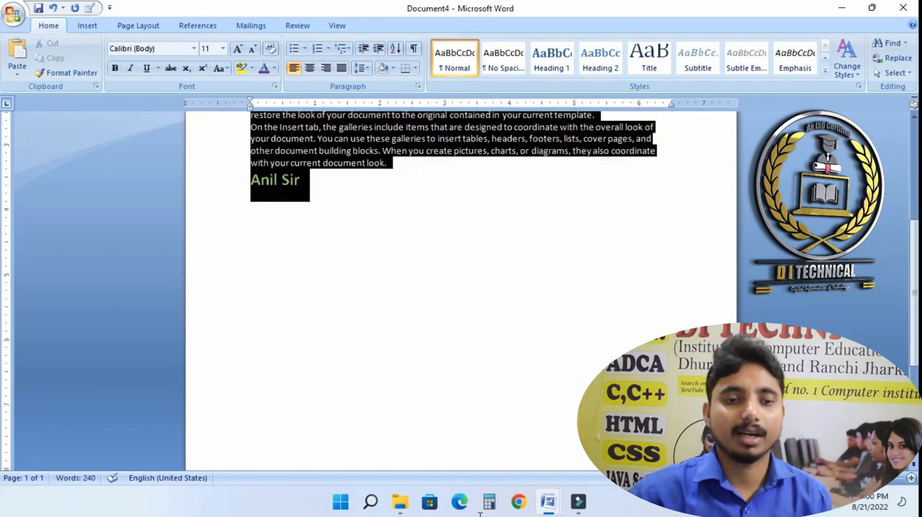
{"action": "scroll", "coordinate": [410, 278], "scroll_direction": "up", "scroll_amount": 10}
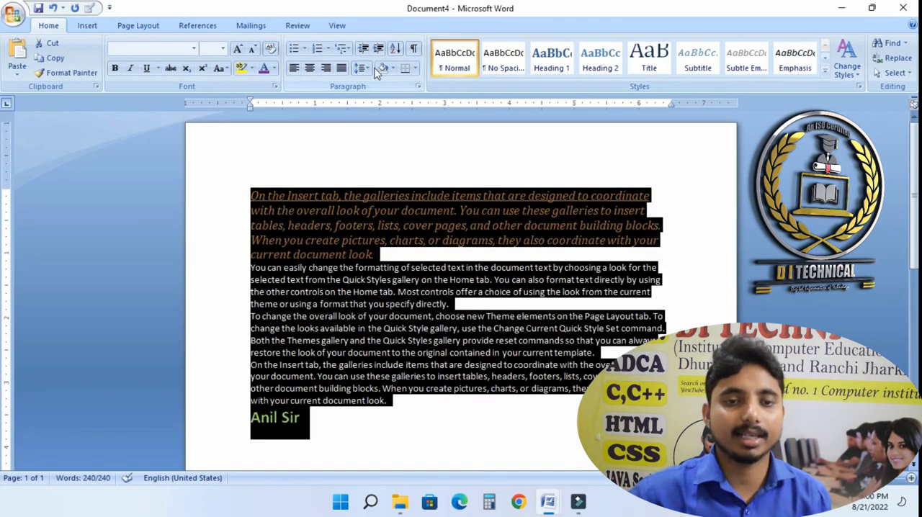
{"action": "left_click", "coordinate": [361, 68]}
{"action": "left_click", "coordinate": [369, 97]}
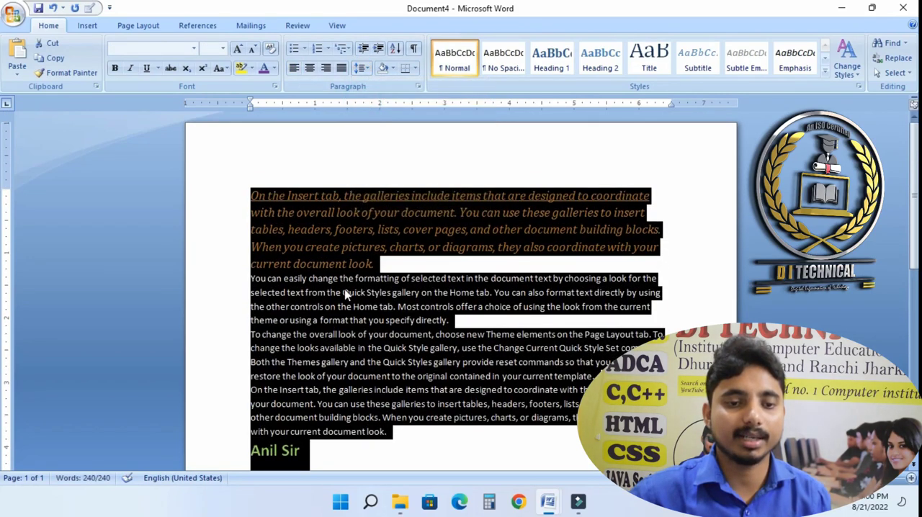
{"action": "left_click", "coordinate": [344, 292]}
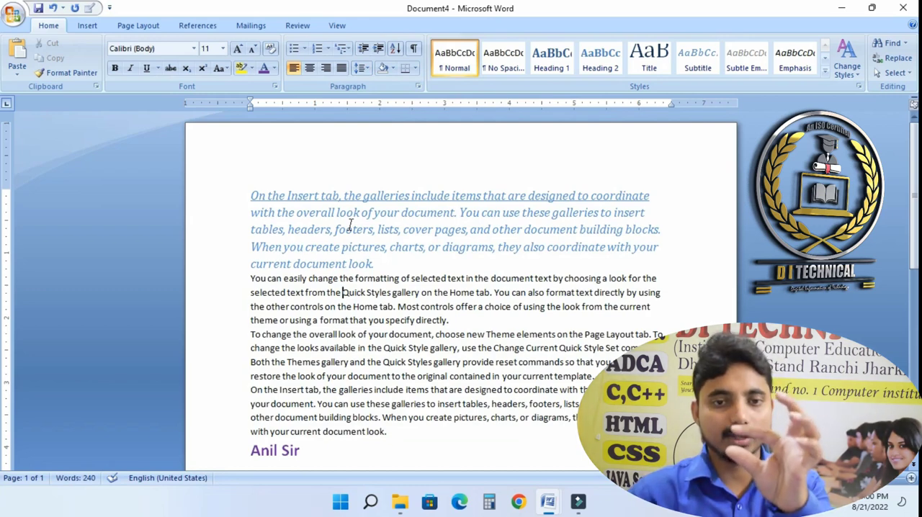
- Increase and decrease the first paragraph's indent several times, returning it to the margin
{"action": "left_click", "coordinate": [258, 196]}
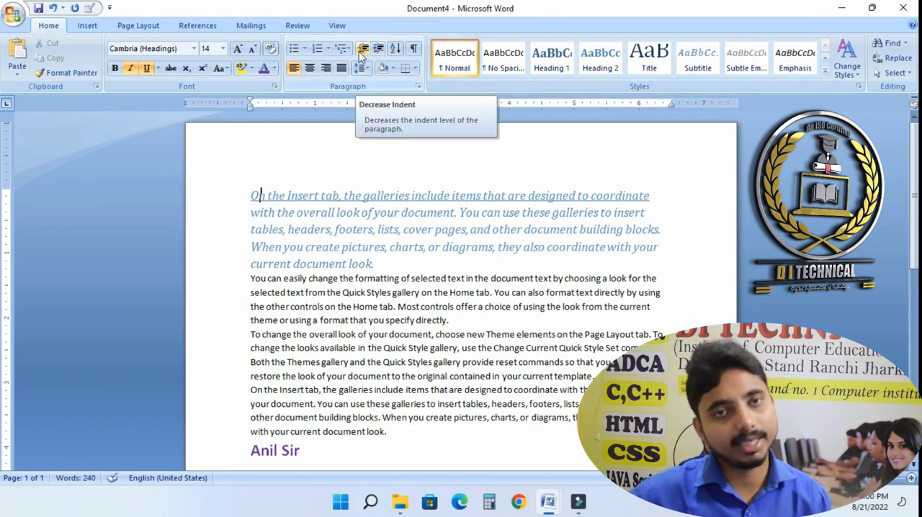
{"action": "left_click", "coordinate": [378, 49]}
{"action": "left_click", "coordinate": [378, 48]}
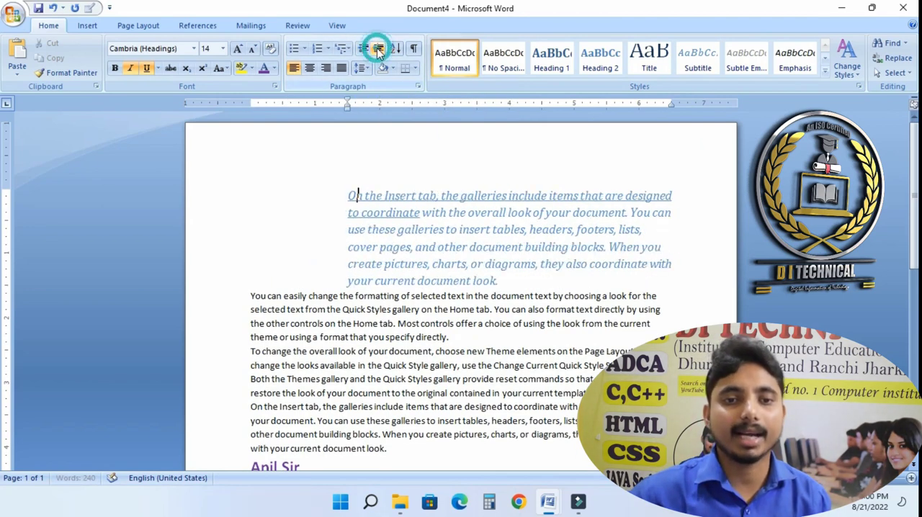
{"action": "left_click", "coordinate": [378, 49]}
{"action": "left_click", "coordinate": [364, 49]}
{"action": "left_click", "coordinate": [363, 49]}
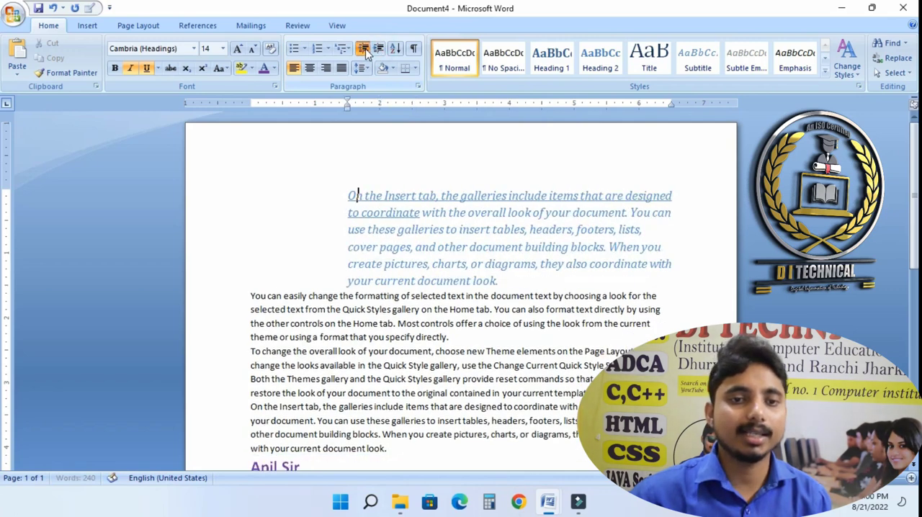
{"action": "left_click", "coordinate": [364, 49]}
{"action": "left_click", "coordinate": [364, 49]}
{"action": "left_click", "coordinate": [363, 49]}
{"action": "left_click", "coordinate": [378, 49]}
{"action": "left_click", "coordinate": [378, 49]}
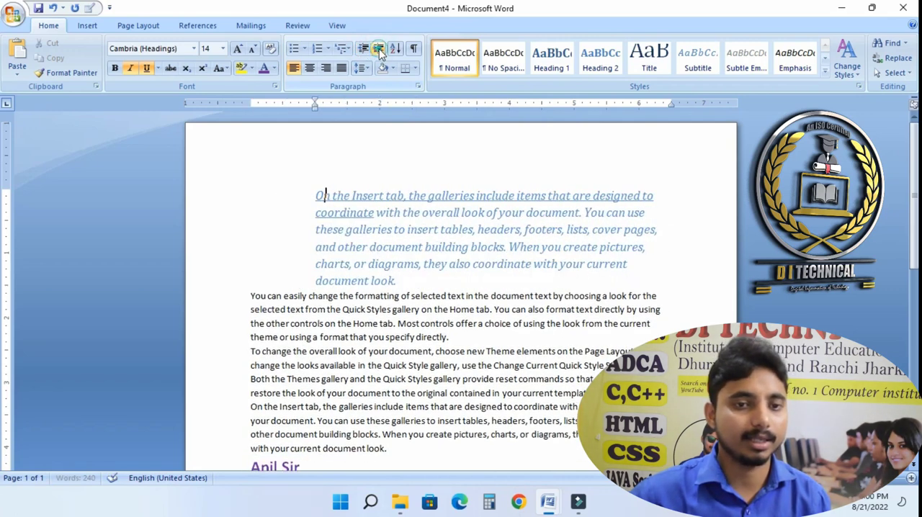
{"action": "left_click", "coordinate": [378, 49]}
{"action": "left_click", "coordinate": [378, 49]}
{"action": "left_click", "coordinate": [364, 49]}
{"action": "left_click", "coordinate": [364, 49]}
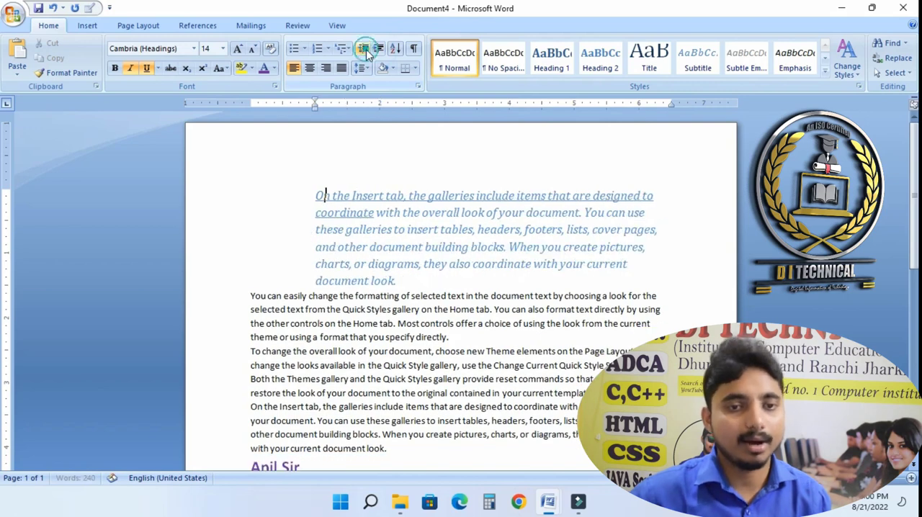
{"action": "left_click", "coordinate": [363, 49]}
{"action": "left_click", "coordinate": [363, 49]}
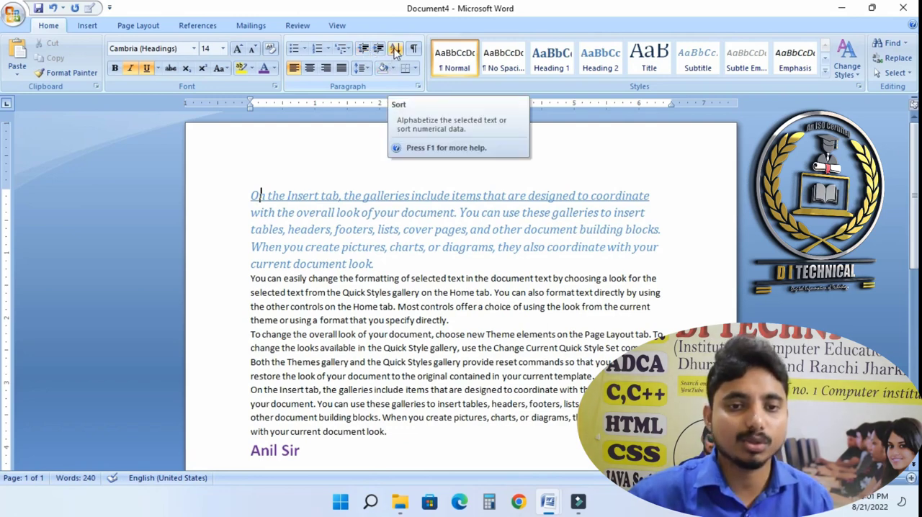
- Select the instructor's name line and make it italic
{"action": "scroll", "coordinate": [294, 390], "scroll_direction": "down", "scroll_amount": 3}
{"action": "left_click", "coordinate": [240, 340]}
{"action": "left_click", "coordinate": [262, 314]}
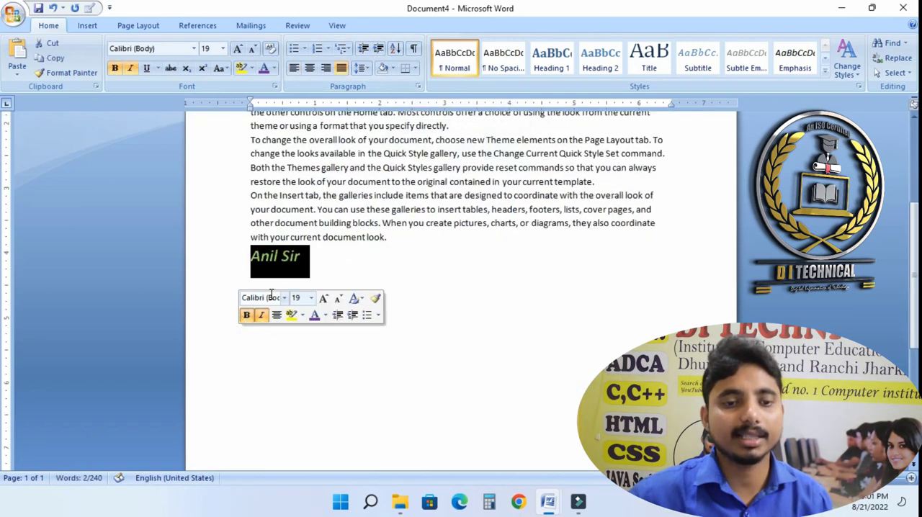
{"action": "left_click", "coordinate": [277, 281]}
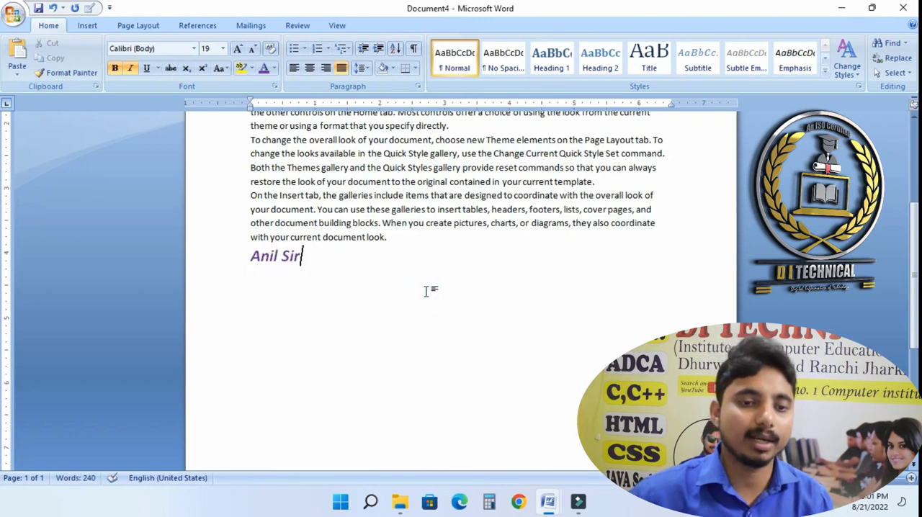
- Below the name line, enter the numbers 8, 5, 2, 1, 3, 4, 6 and 7, each on its own line
{"action": "key", "text": "Return"}
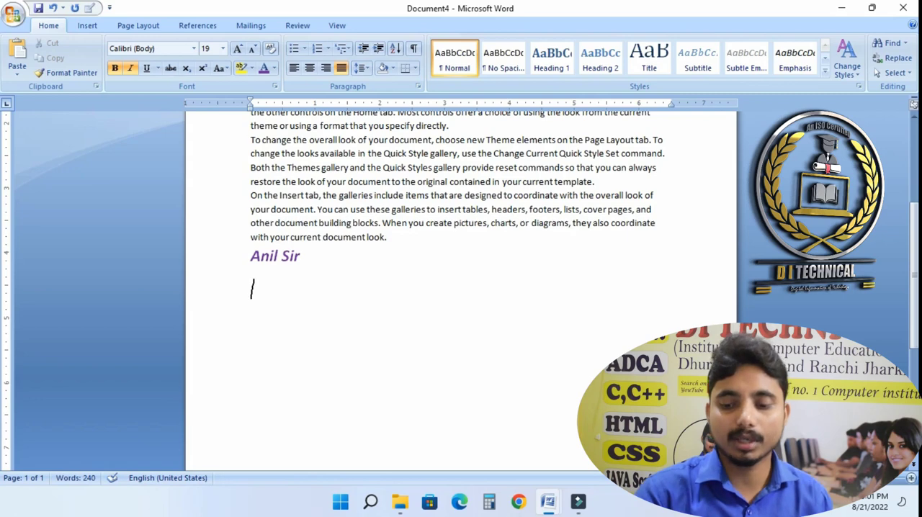
{"action": "key", "text": "Return"}
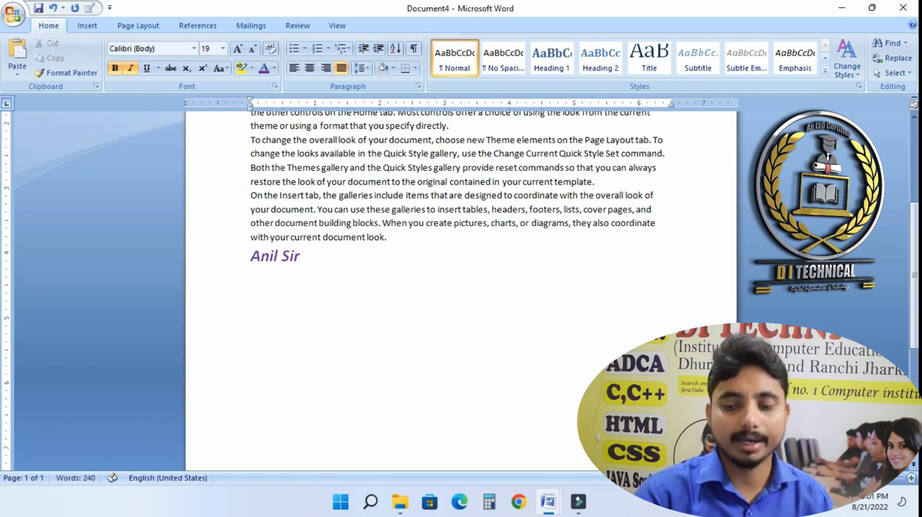
{"action": "key", "text": "Return"}
{"action": "key", "text": "Return"}
{"action": "key", "text": "Return"}
{"action": "key", "text": "Return"}
{"action": "key", "text": "Return"}
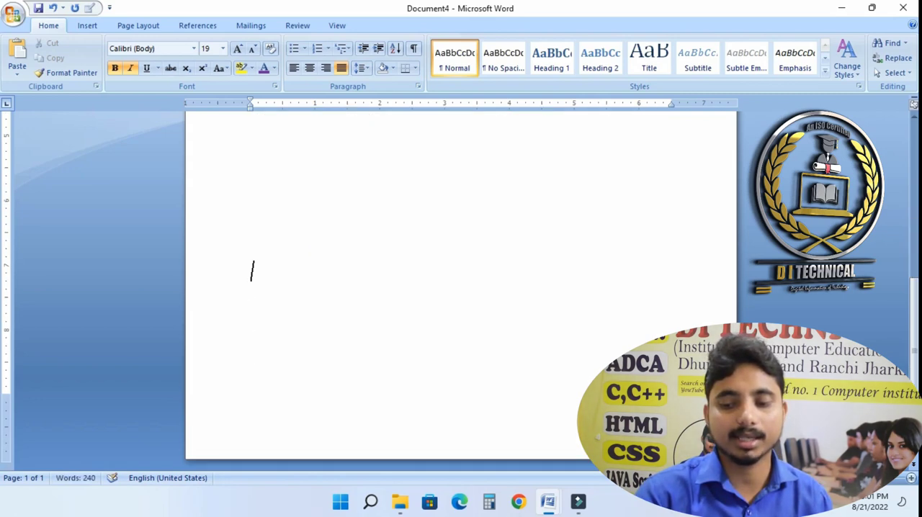
{"action": "key", "text": "Return"}
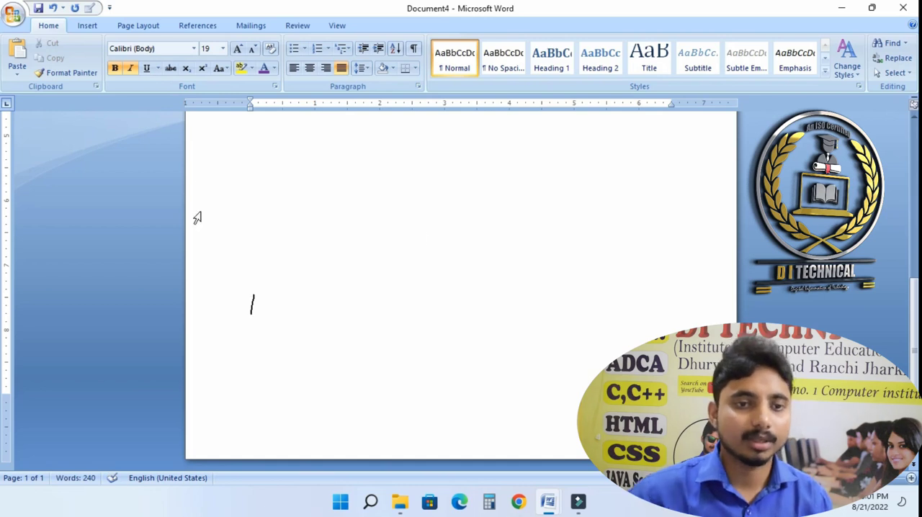
{"action": "scroll", "coordinate": [314, 343], "scroll_direction": "up", "scroll_amount": 2}
{"action": "left_click", "coordinate": [291, 392]}
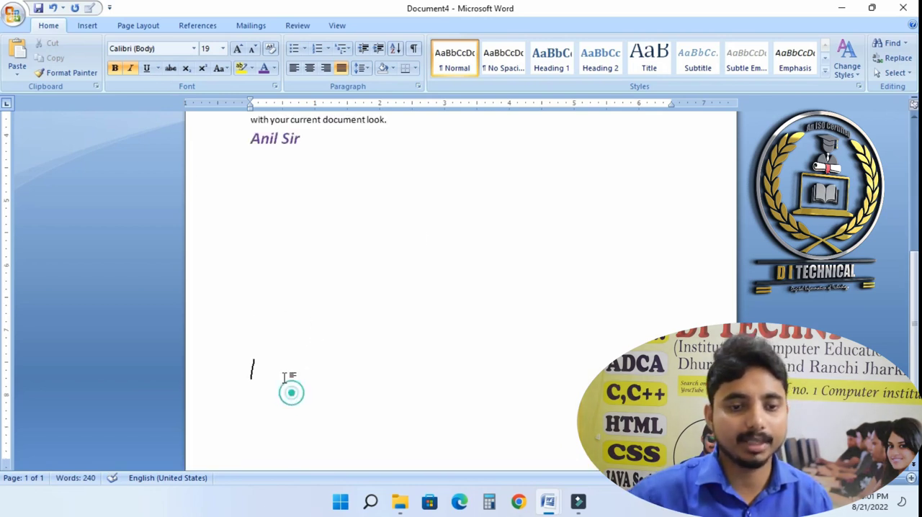
{"action": "left_click_drag", "start_coordinate": [288, 377], "coordinate": [253, 180]}
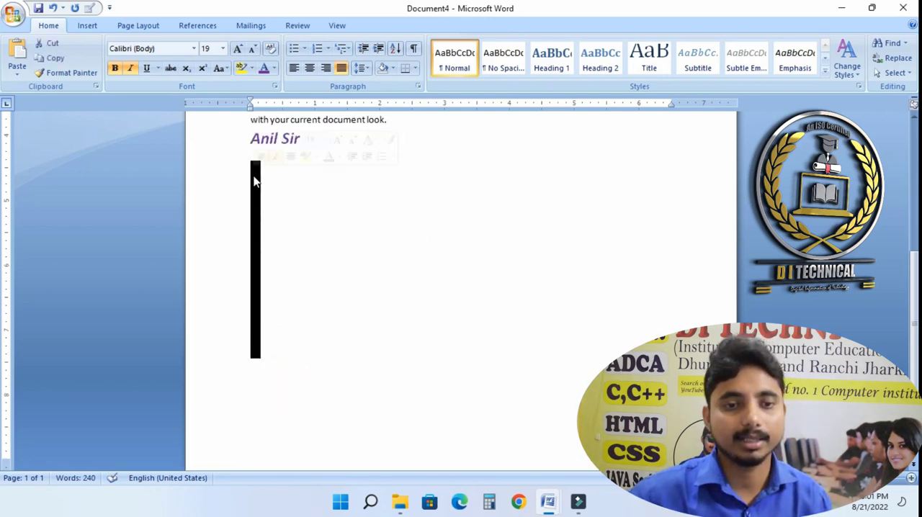
{"action": "type", "text": "8"}
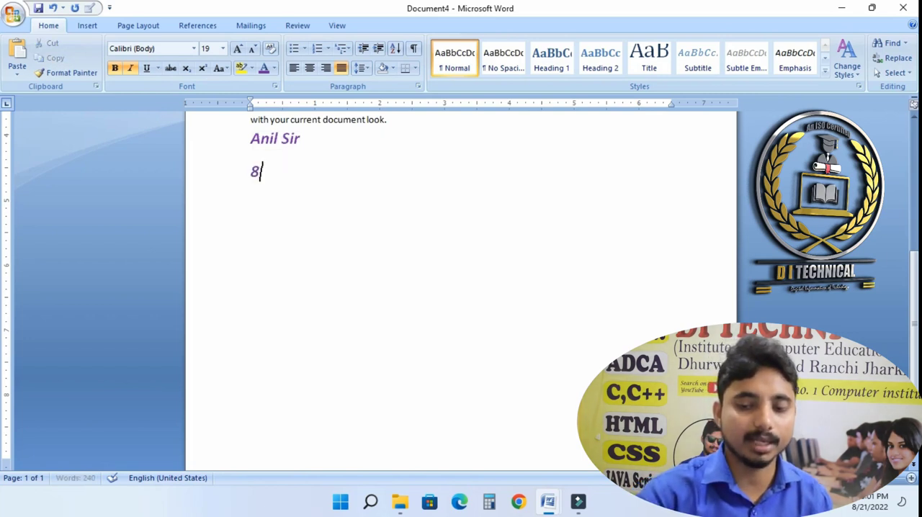
{"action": "key", "text": "Return"}
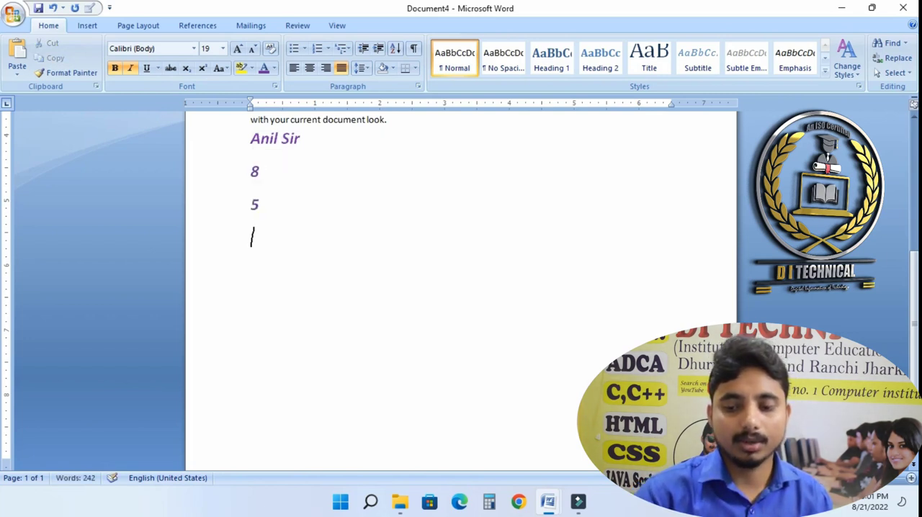
{"action": "type", "text": "2"}
{"action": "key", "text": "Return"}
{"action": "type", "text": "1"}
{"action": "key", "text": "Return"}
{"action": "type", "text": "3"}
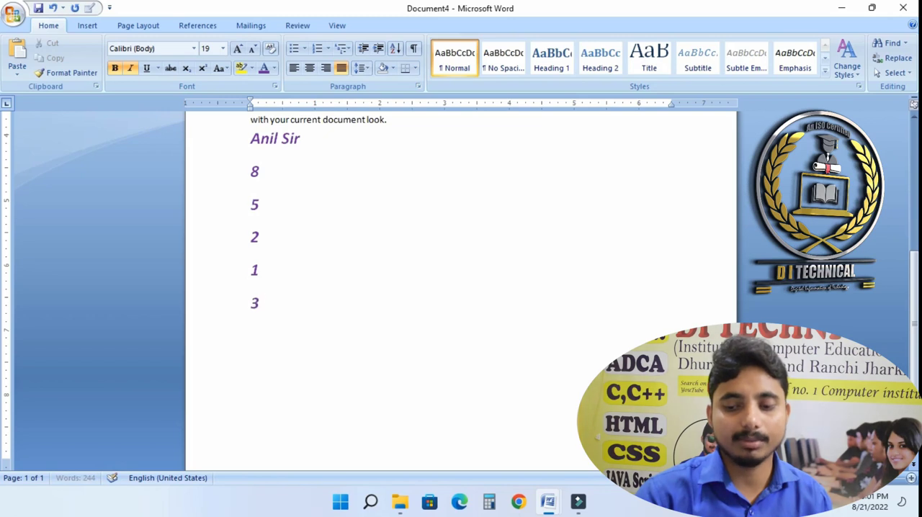
{"action": "key", "text": "Return"}
{"action": "type", "text": "6"}
{"action": "key", "text": "Return"}
{"action": "type", "text": "7"}
{"action": "key", "text": "Return"}
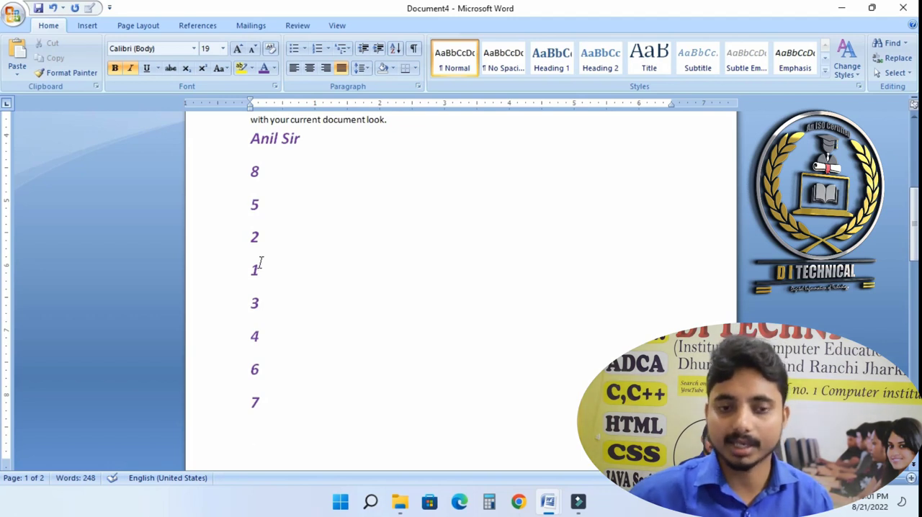
- Sort the number lines in ascending numerical order
{"action": "left_click_drag", "start_coordinate": [247, 179], "coordinate": [280, 394]}
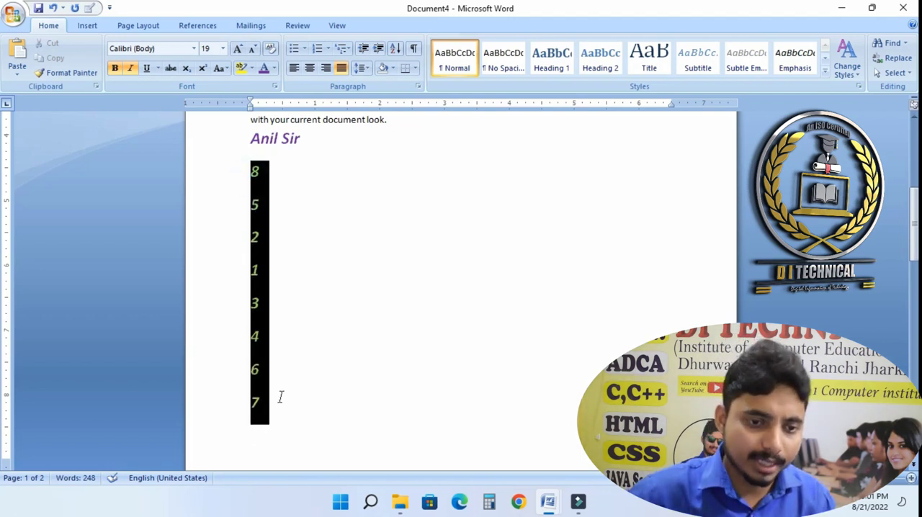
{"action": "left_click", "coordinate": [395, 48]}
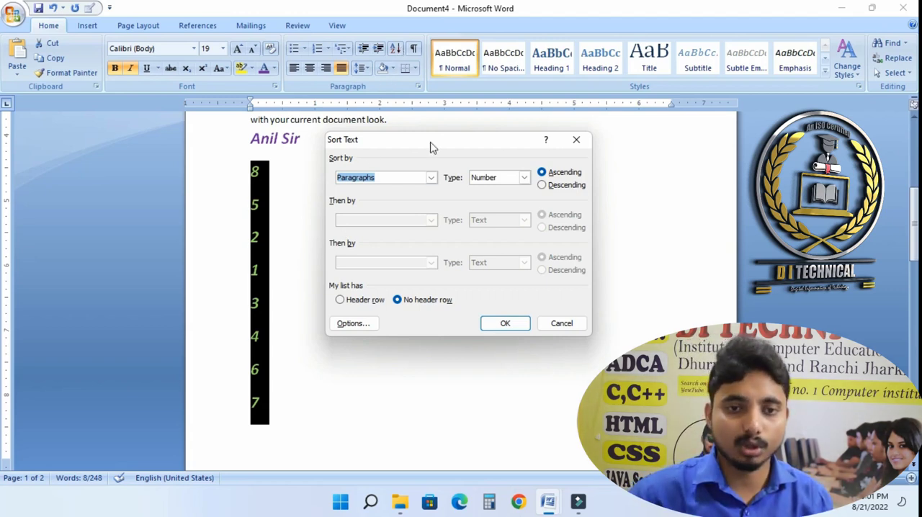
{"action": "left_click", "coordinate": [506, 324]}
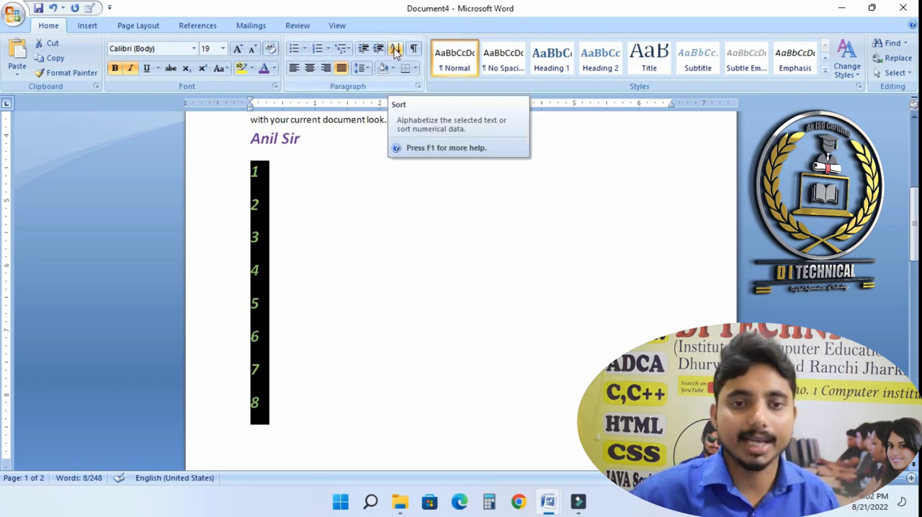
- Apply light olive green shading to the first paragraph at the top of the document
{"action": "scroll", "coordinate": [398, 203], "scroll_direction": "up", "scroll_amount": 5}
{"action": "scroll", "coordinate": [398, 203], "scroll_direction": "up", "scroll_amount": 2}
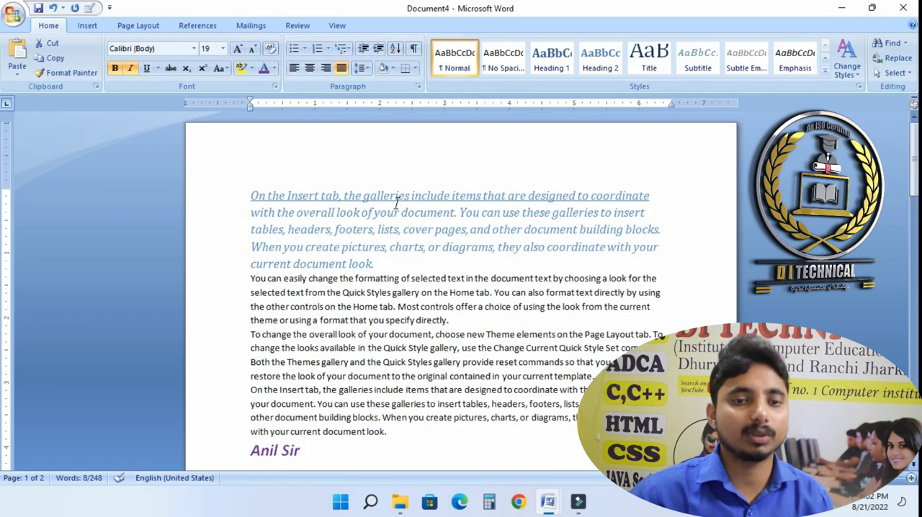
{"action": "left_click", "coordinate": [392, 226]}
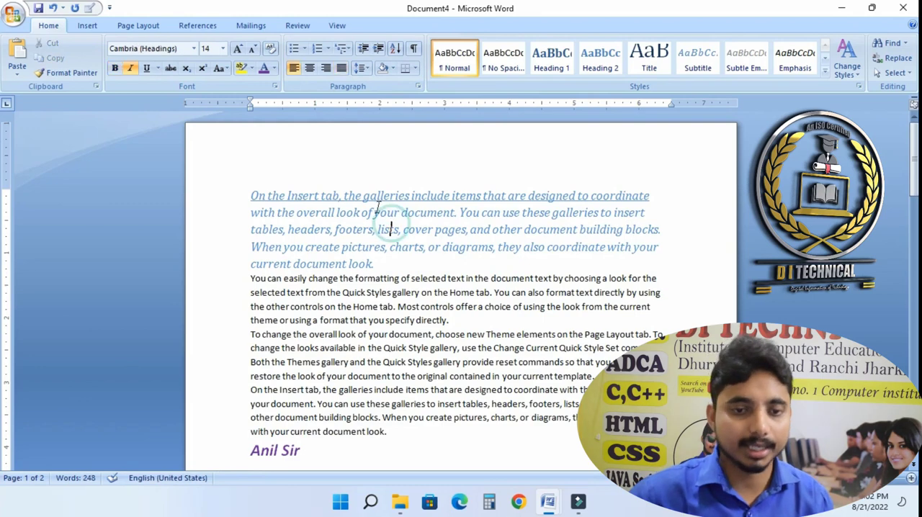
{"action": "left_click", "coordinate": [360, 70]}
{"action": "left_click", "coordinate": [360, 71]}
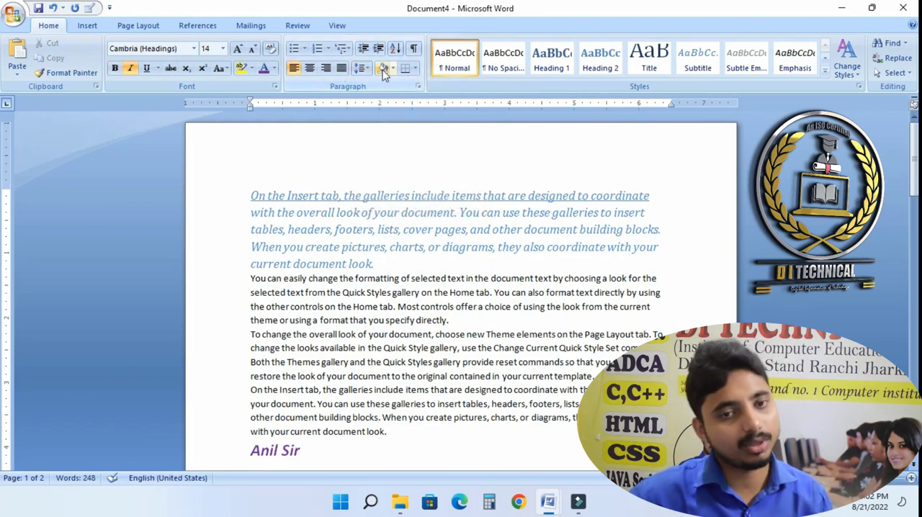
{"action": "left_click", "coordinate": [392, 68]}
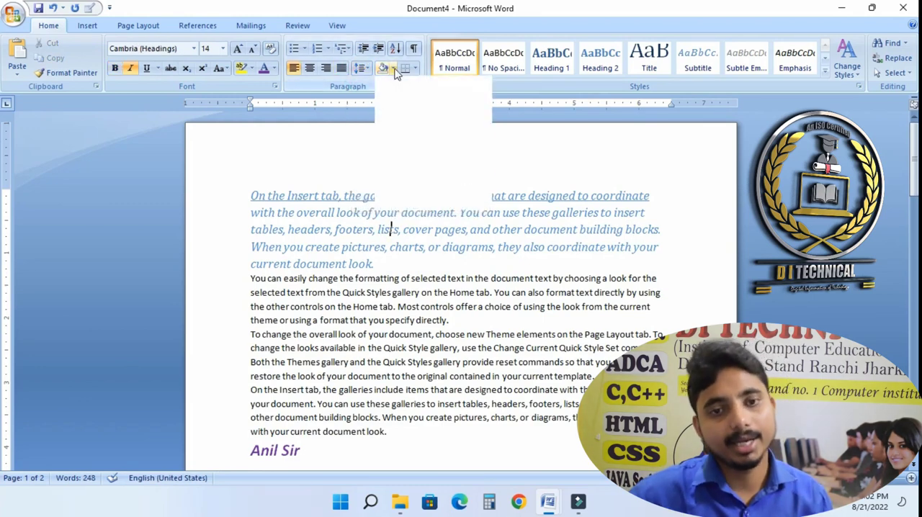
{"action": "left_click", "coordinate": [419, 363]}
{"action": "left_click", "coordinate": [393, 67]}
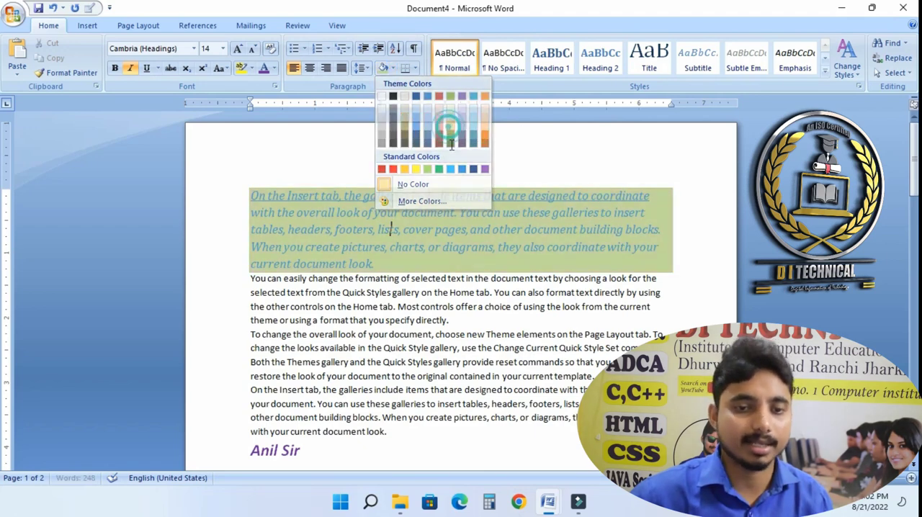
{"action": "left_click", "coordinate": [448, 132]}
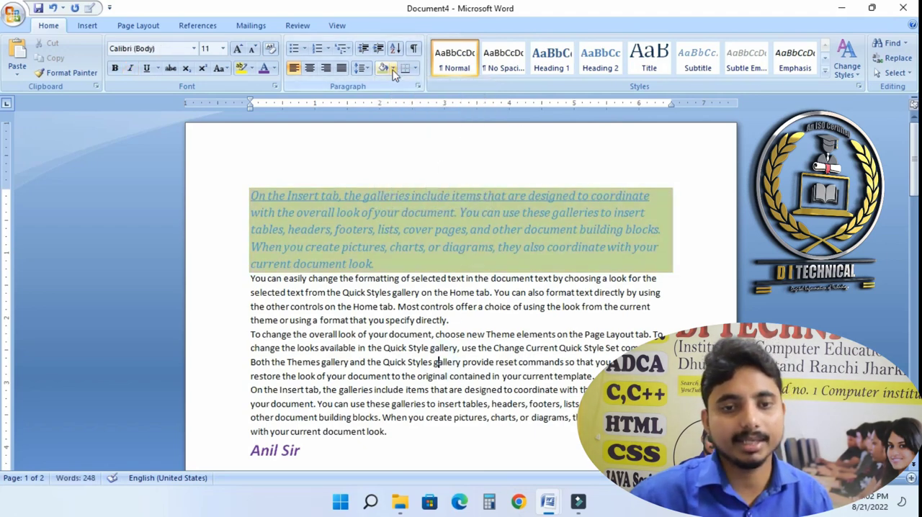
- Shade the paragraph beginning "To change the overall look" with yellow
{"action": "left_click", "coordinate": [392, 67]}
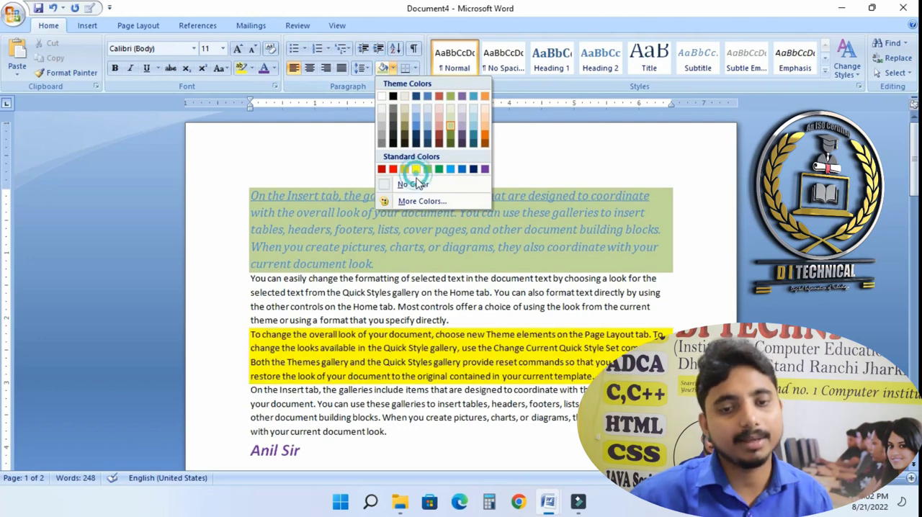
{"action": "left_click", "coordinate": [417, 170]}
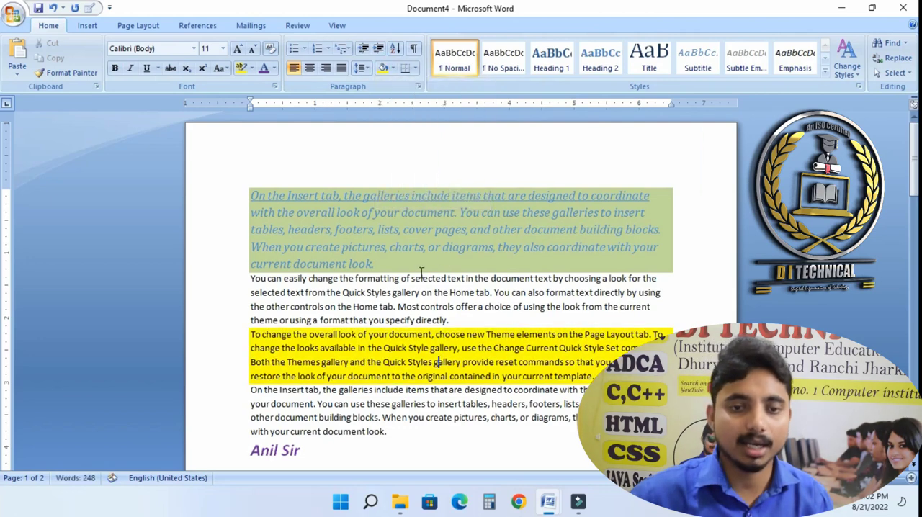
- Add an outside border around the green-shaded first paragraph
{"action": "left_click", "coordinate": [318, 228]}
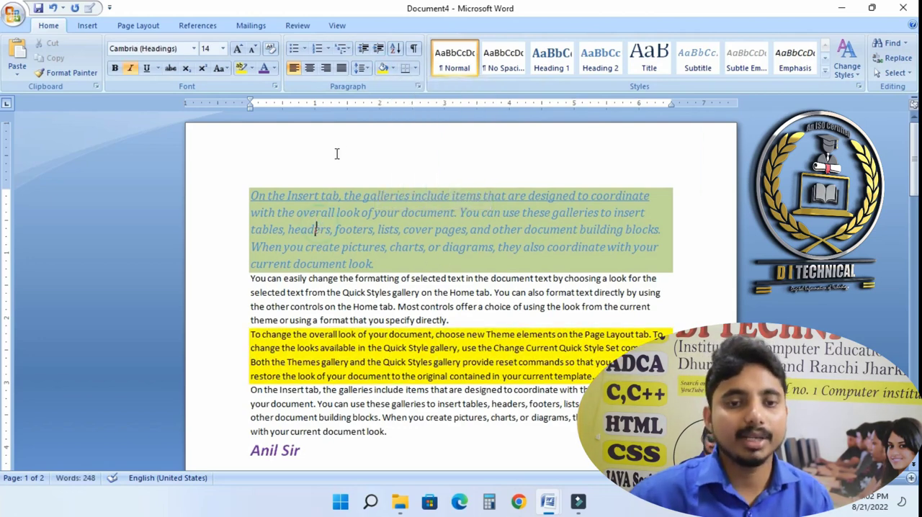
{"action": "left_click", "coordinate": [419, 67]}
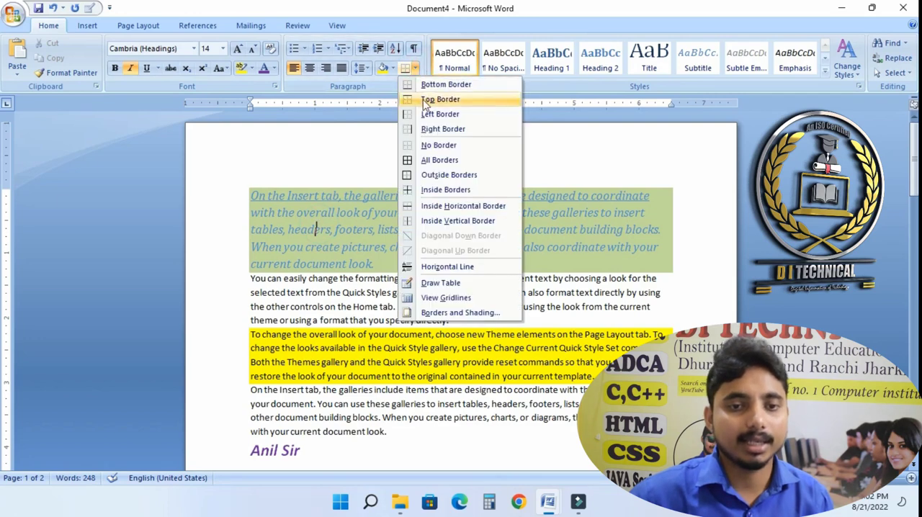
{"action": "left_click", "coordinate": [436, 176]}
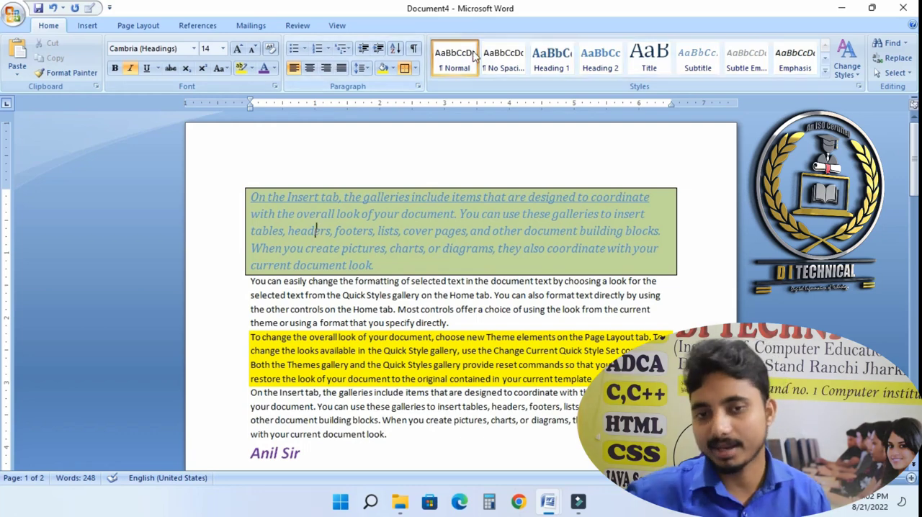
- Open the Change Styles options to examine the style set, colour and font choices
{"action": "left_click", "coordinate": [471, 439]}
{"action": "scroll", "coordinate": [417, 358], "scroll_direction": "down", "scroll_amount": 3}
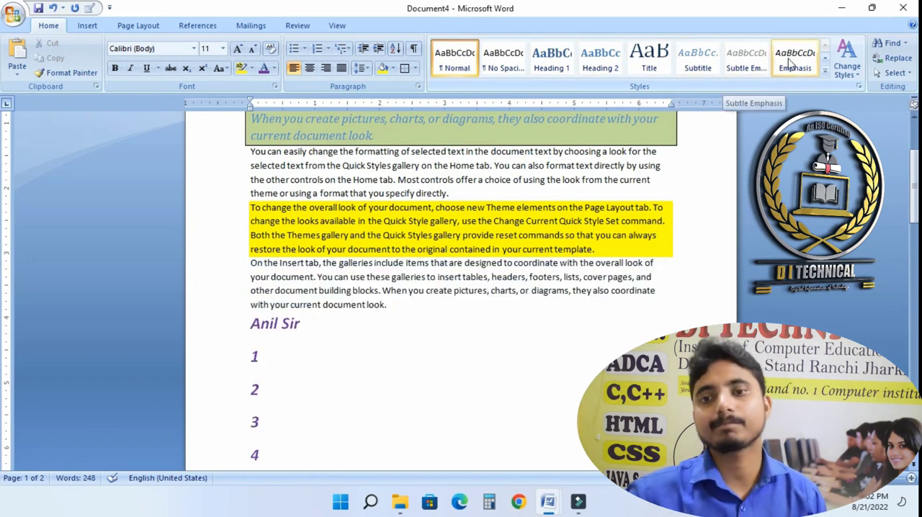
{"action": "left_click", "coordinate": [847, 64]}
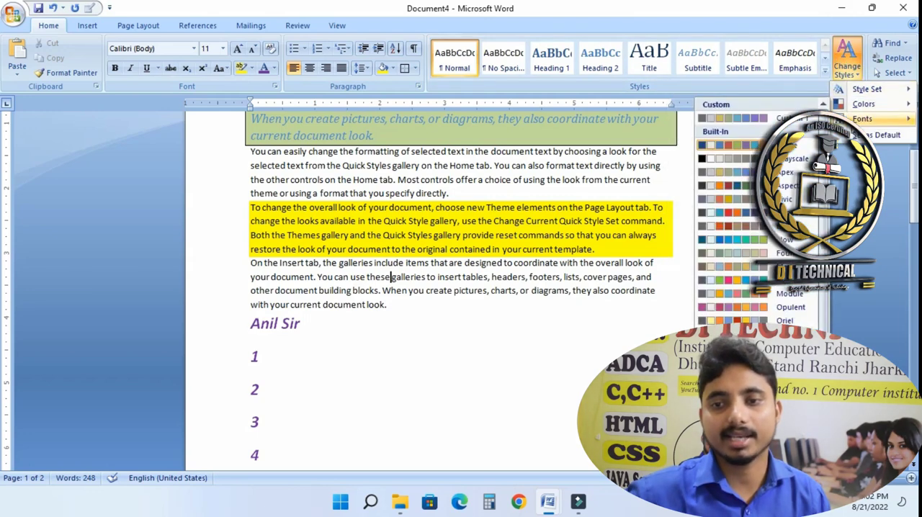
{"action": "left_click", "coordinate": [825, 70]}
{"action": "left_click", "coordinate": [405, 453]}
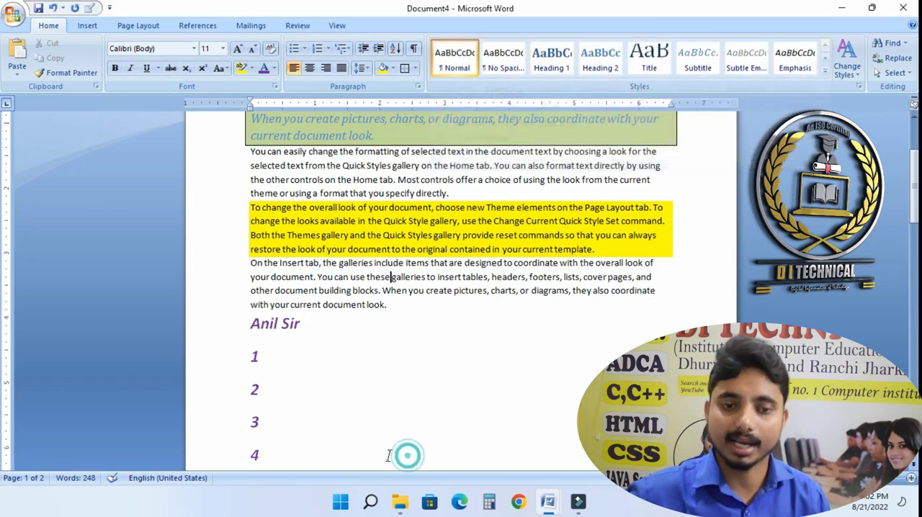
{"action": "scroll", "coordinate": [262, 272], "scroll_direction": "down", "scroll_amount": 3}
{"action": "left_click", "coordinate": [391, 181]}
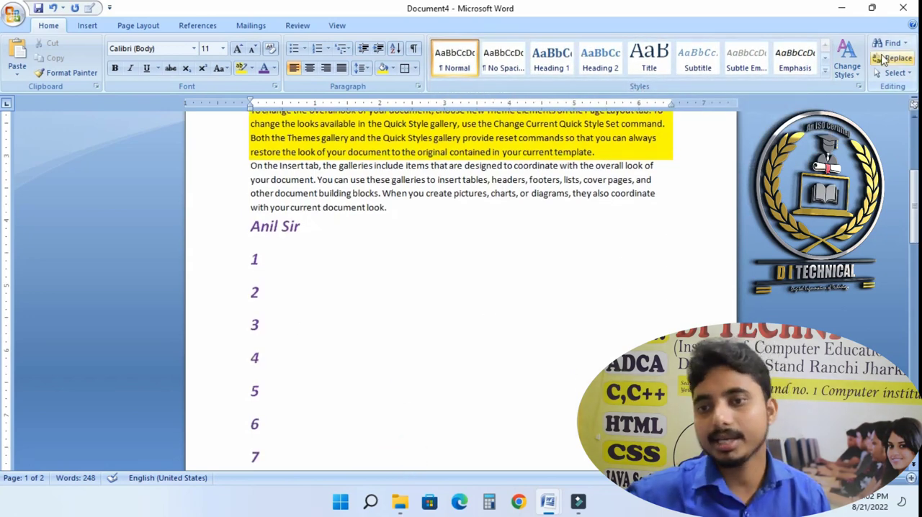
{"action": "left_click", "coordinate": [292, 400]}
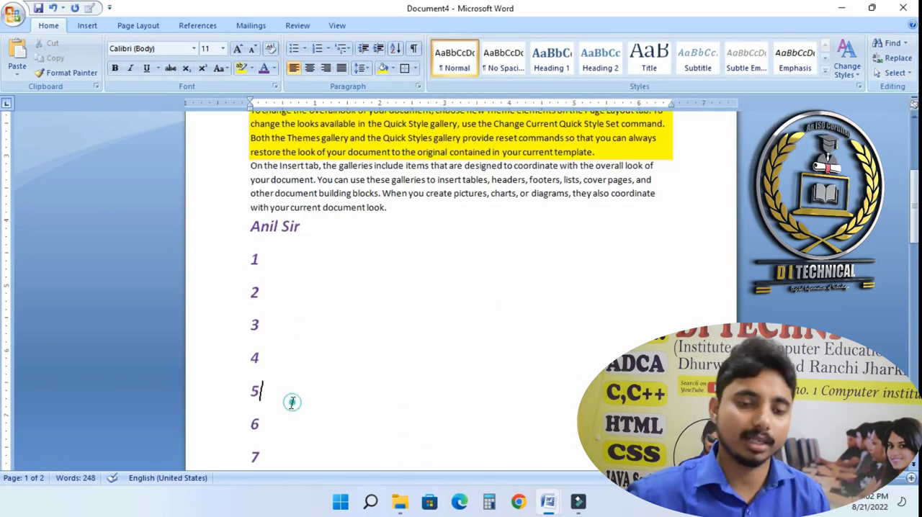